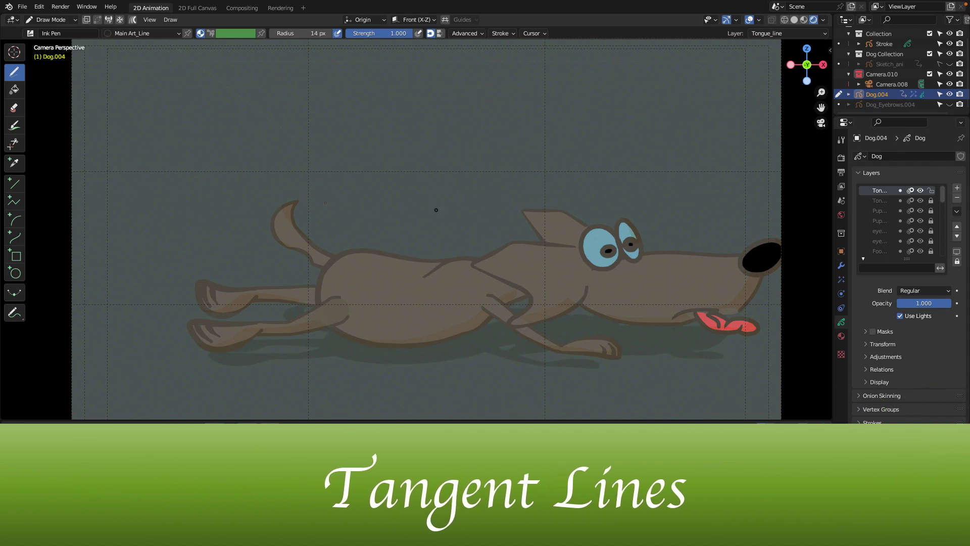
# - Handwrite the title 'Tangent Lines' above the dog and underline it
pyautogui.moveTo(226, 103)
pyautogui.mouseDown()
pyautogui.moveTo(273, 95)
pyautogui.moveTo(262, 136)
pyautogui.moveTo(337, 112)
pyautogui.moveTo(334, 136)
pyautogui.moveTo(381, 103)
pyautogui.moveTo(389, 120)
pyautogui.mouseUp()
pyautogui.moveTo(390, 68); pyautogui.dragTo(403, 119)
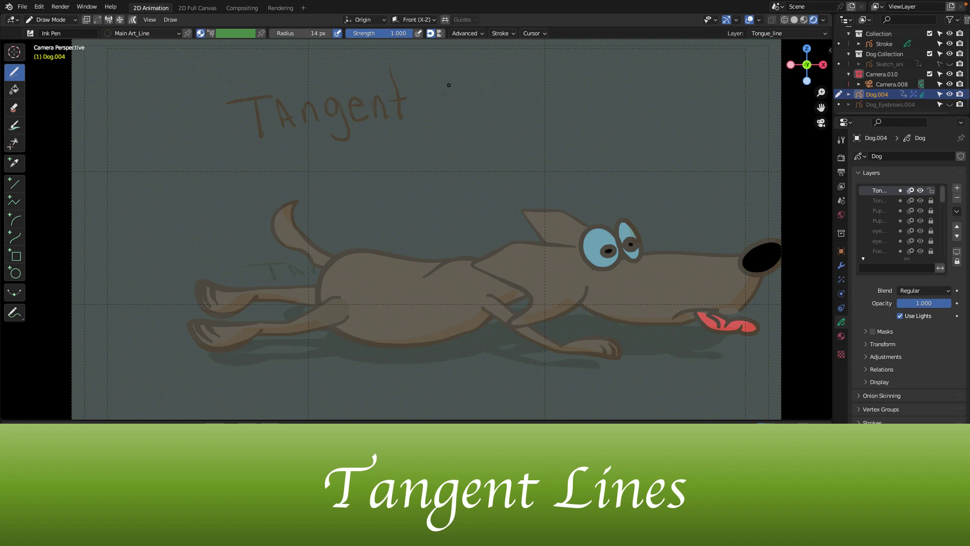
pyautogui.moveTo(442, 74)
pyautogui.mouseDown()
pyautogui.moveTo(459, 105)
pyautogui.moveTo(527, 113)
pyautogui.mouseUp()
pyautogui.moveTo(292, 153)
pyautogui.mouseDown()
pyautogui.moveTo(480, 133)
pyautogui.moveTo(389, 160)
pyautogui.mouseUp()
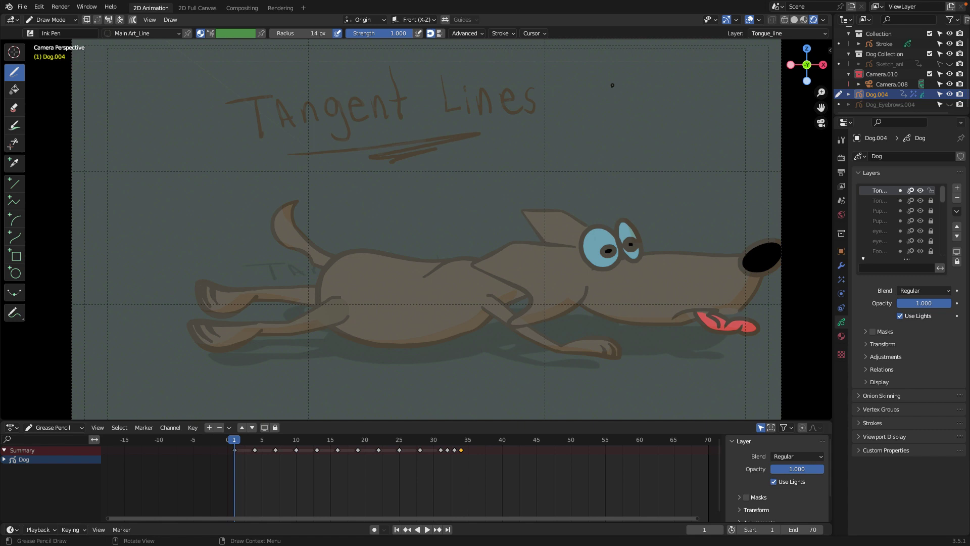
# - Sketch a small four-stroke example drawing to the right of the title
pyautogui.moveTo(639, 83); pyautogui.dragTo(635, 107)
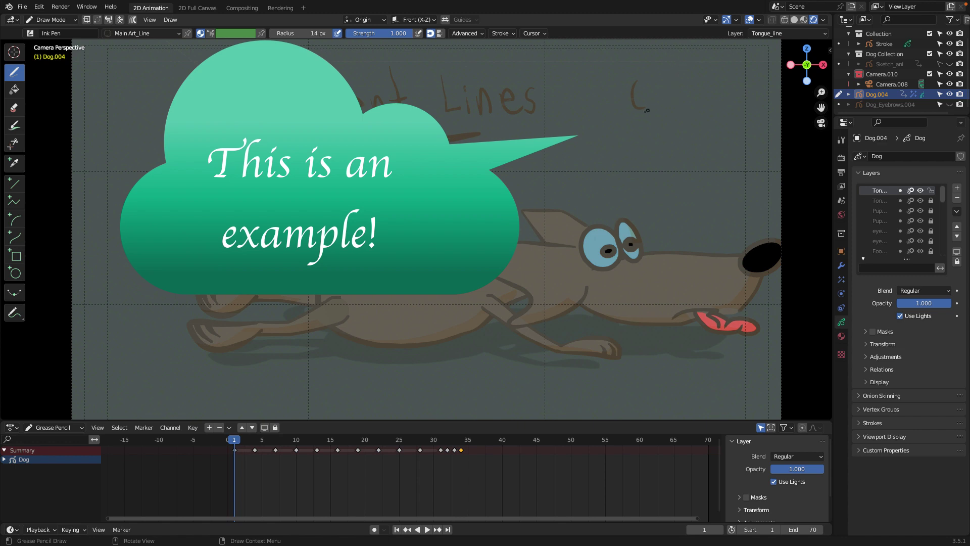
pyautogui.moveTo(663, 106); pyautogui.dragTo(662, 134)
pyautogui.moveTo(677, 100); pyautogui.dragTo(704, 137)
pyautogui.moveTo(668, 124); pyautogui.dragTo(695, 123)
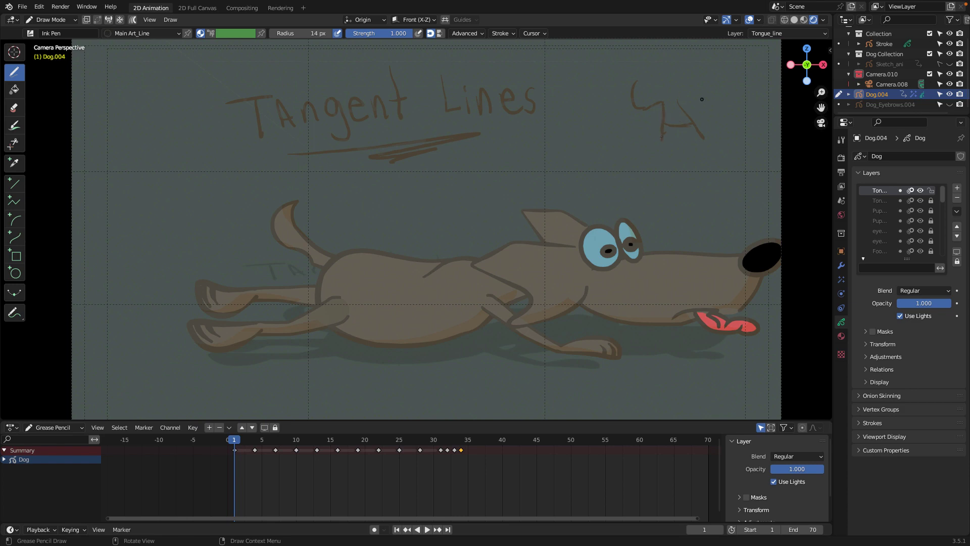
pyautogui.scroll(3, 705, 101)
pyautogui.scroll(-3, 705, 101)
pyautogui.scroll(1, 573, 173)
# - Add a crossbar to the example sketch, erase the vertical's tail, then add a horizontal line and lengthen the vertical
pyautogui.keyDown('shift'); pyautogui.moveTo(573, 174); pyautogui.dragTo(526, 188, button='middle'); pyautogui.keyUp('shift')
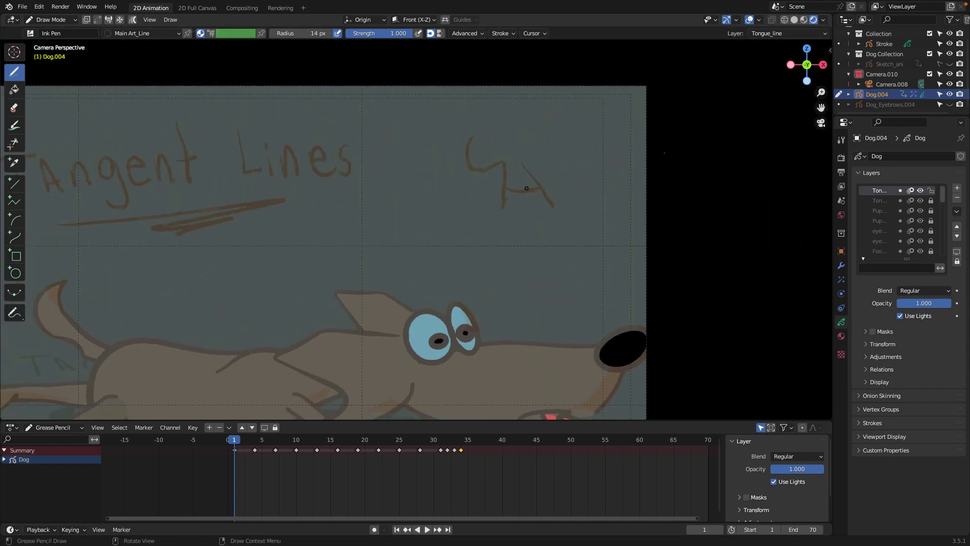
pyautogui.scroll(2, 526, 188)
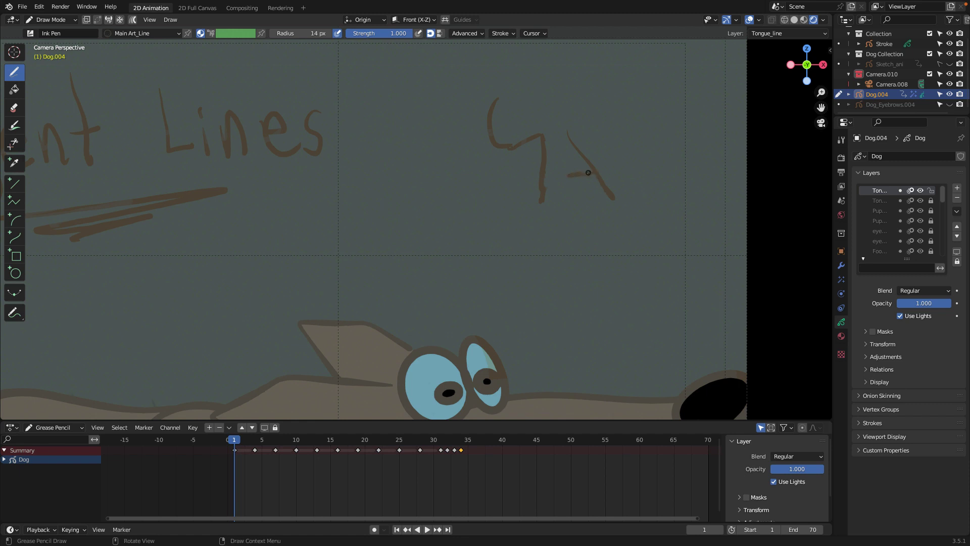
pyautogui.moveTo(589, 173); pyautogui.dragTo(557, 174)
pyautogui.keyDown('ctrl'); pyautogui.moveTo(542, 218); pyautogui.dragTo(541, 192); pyautogui.keyUp('ctrl')
pyautogui.moveTo(540, 181); pyautogui.dragTo(599, 178)
pyautogui.moveTo(542, 188); pyautogui.dragTo(541, 208)
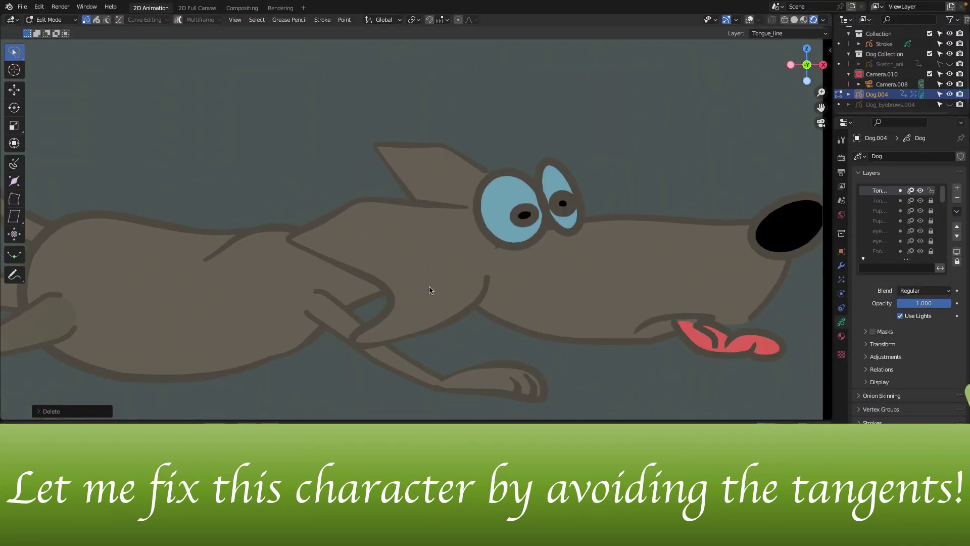
# - Zoom and pan the view onto where the dog's front leg outline meets the body lines
pyautogui.scroll(-2, 429, 293)
pyautogui.scroll(-2, 454, 281)
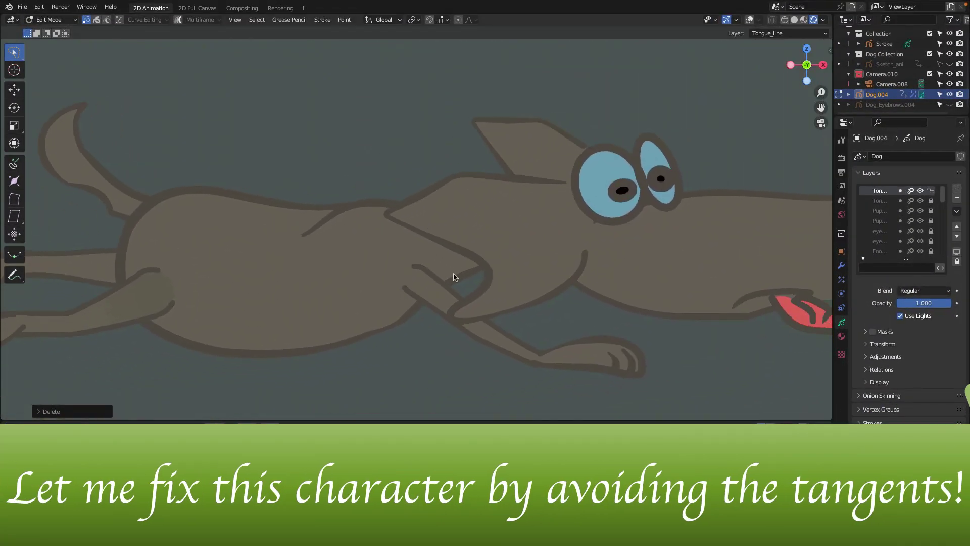
pyautogui.scroll(-1, 467, 268)
pyautogui.scroll(-1, 336, 290)
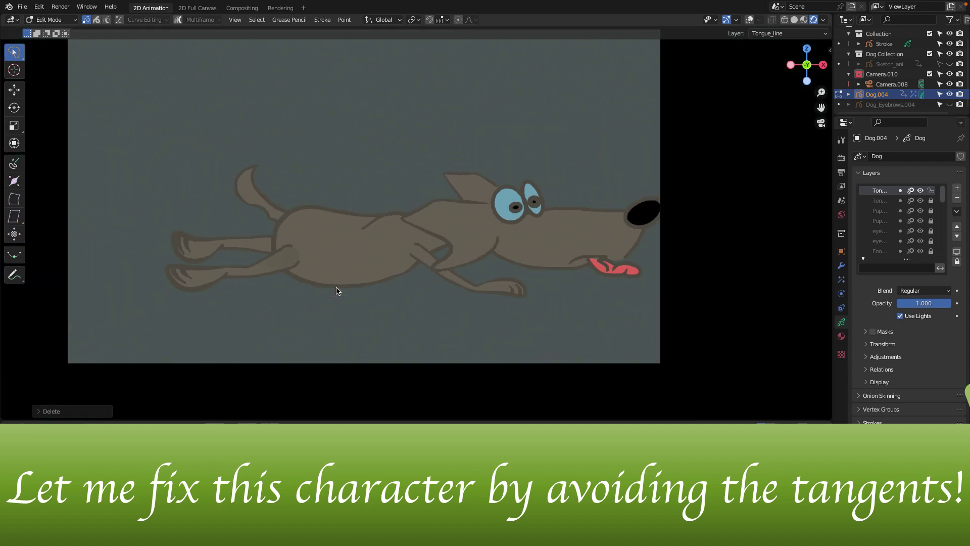
pyautogui.scroll(1, 336, 291)
pyautogui.scroll(1, 336, 290)
pyautogui.scroll(2, 336, 290)
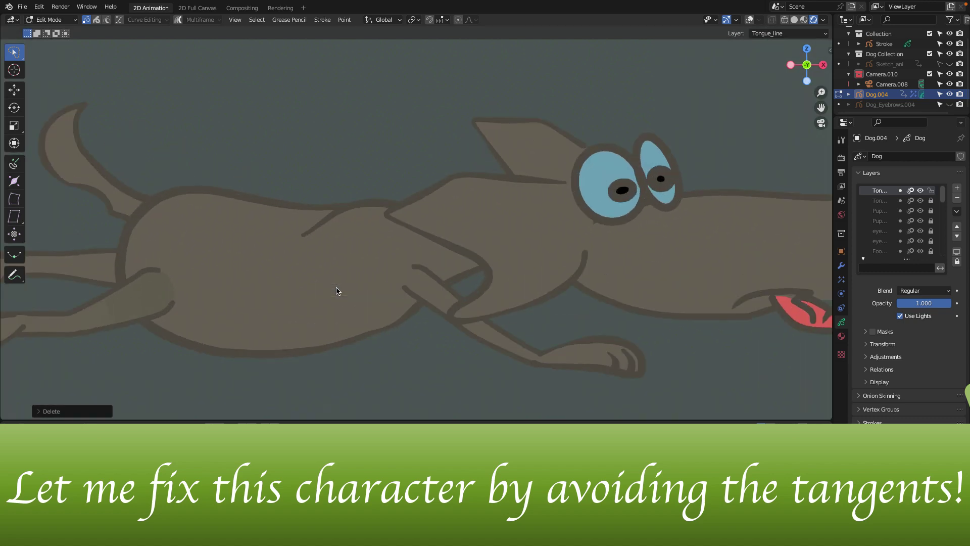
pyautogui.scroll(1, 336, 289)
pyautogui.moveTo(536, 323)
pyautogui.keyDown('shift'); pyautogui.mouseDown(button='middle')
pyautogui.moveTo(525, 266)
pyautogui.moveTo(430, 281)
pyautogui.mouseUp(button='middle'); pyautogui.keyUp('shift')
pyautogui.scroll(3, 429, 281)
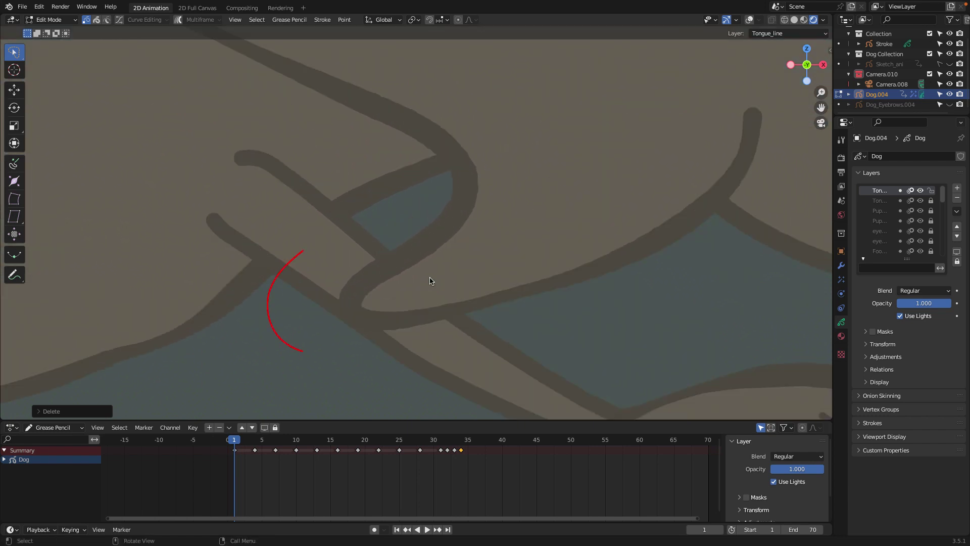
pyautogui.scroll(1, 430, 281)
pyautogui.scroll(-1, 430, 281)
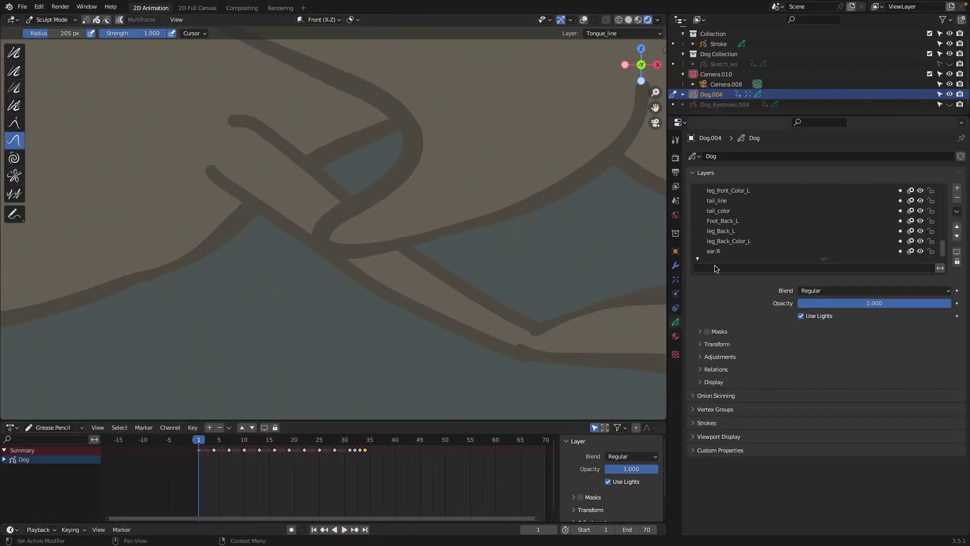
# - Lock every Grease Pencil layer except the active one
pyautogui.click(715, 267)
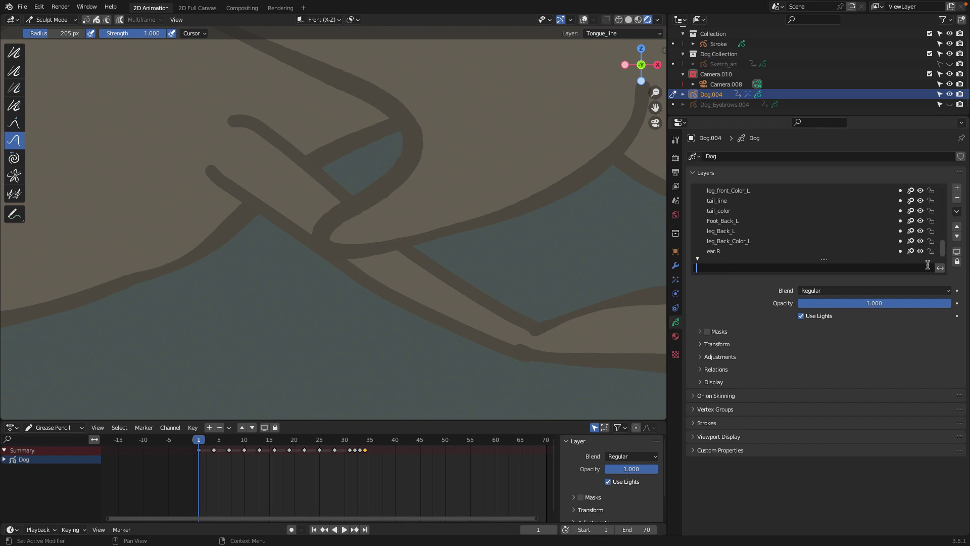
pyautogui.click(957, 261)
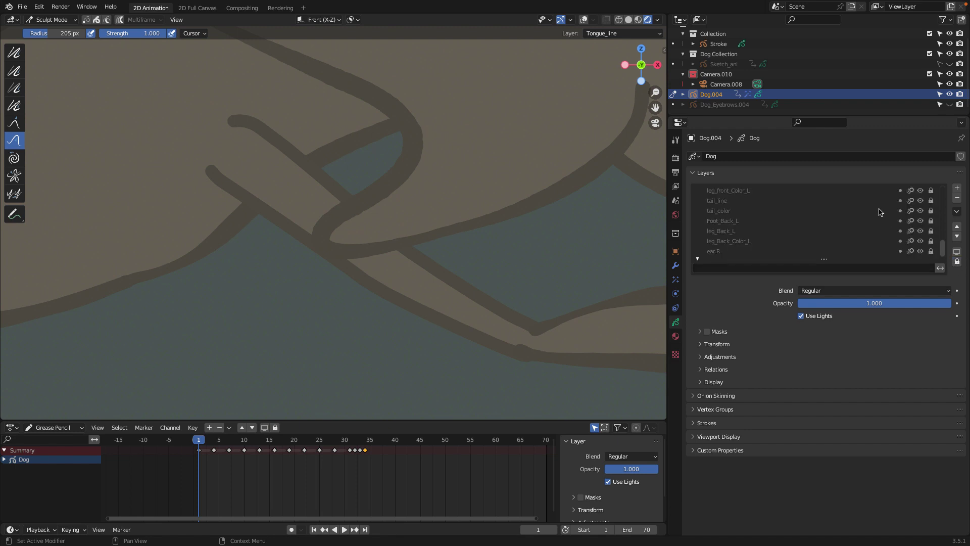
pyautogui.scroll(5, 879, 212)
pyautogui.scroll(5, 879, 212)
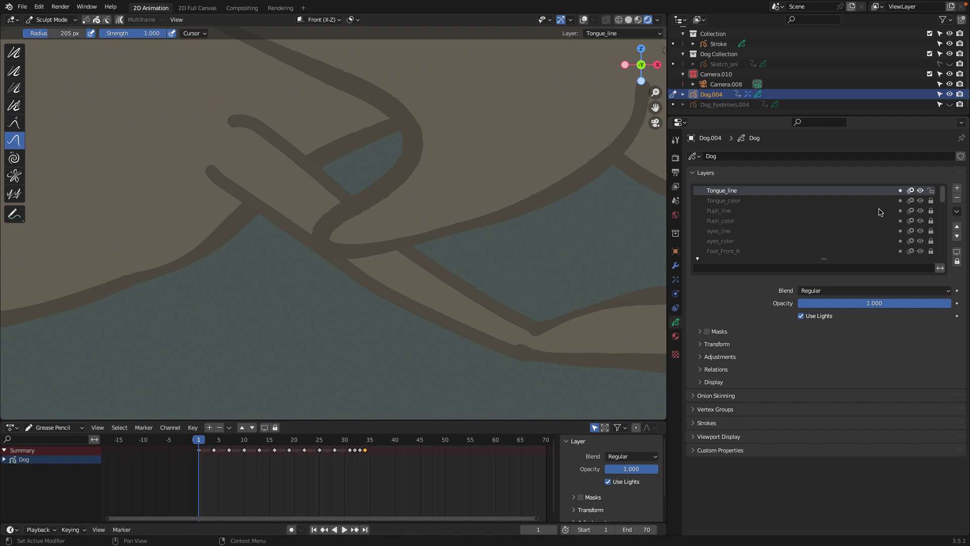
pyautogui.scroll(-5, 838, 215)
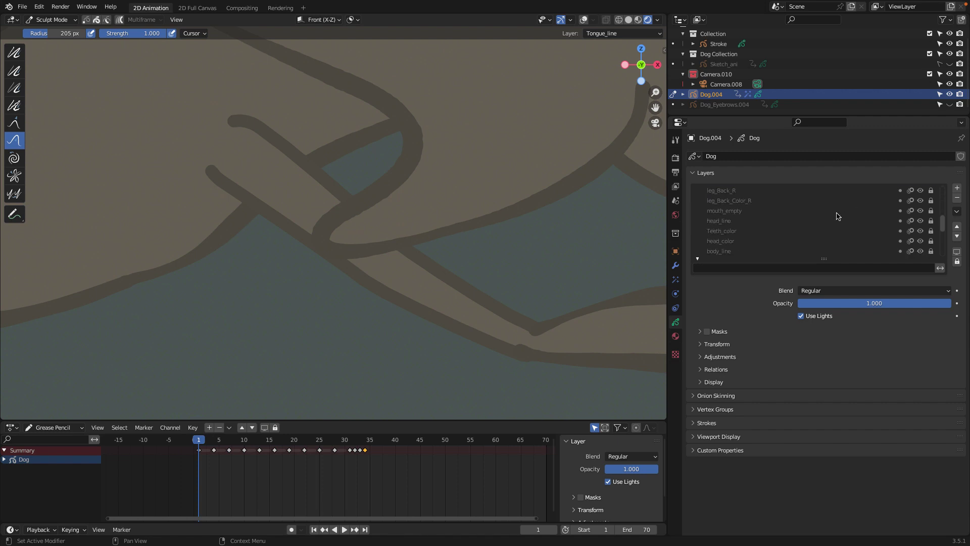
pyautogui.scroll(-5, 838, 216)
# - Filter the layer list by 'ears' and unlock ears_line.R and ears_color.R
pyautogui.click(732, 269)
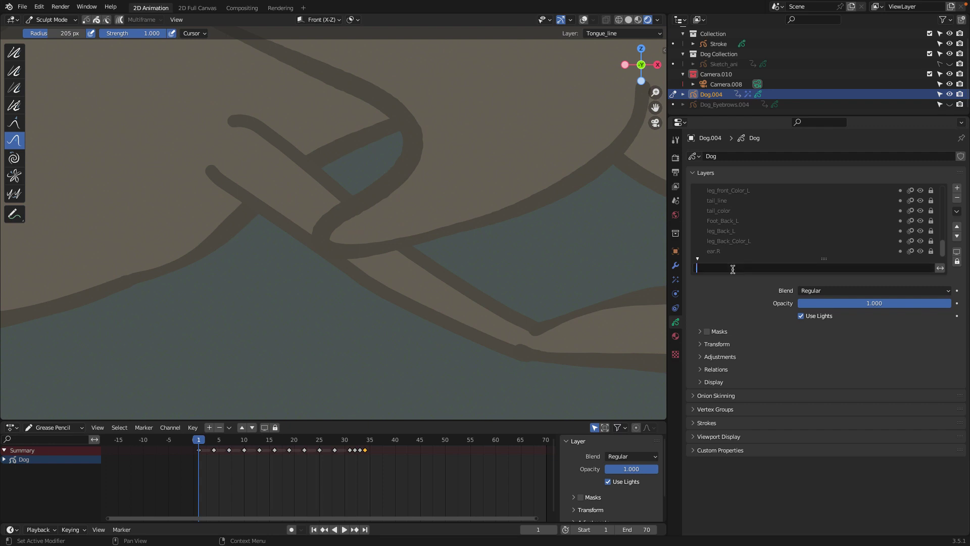
pyautogui.write('ears')
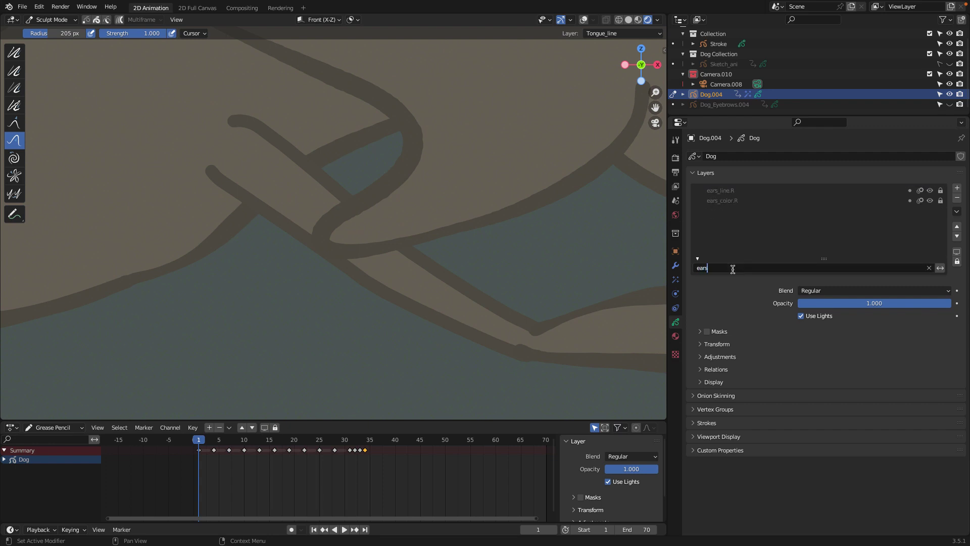
pyautogui.click(698, 259)
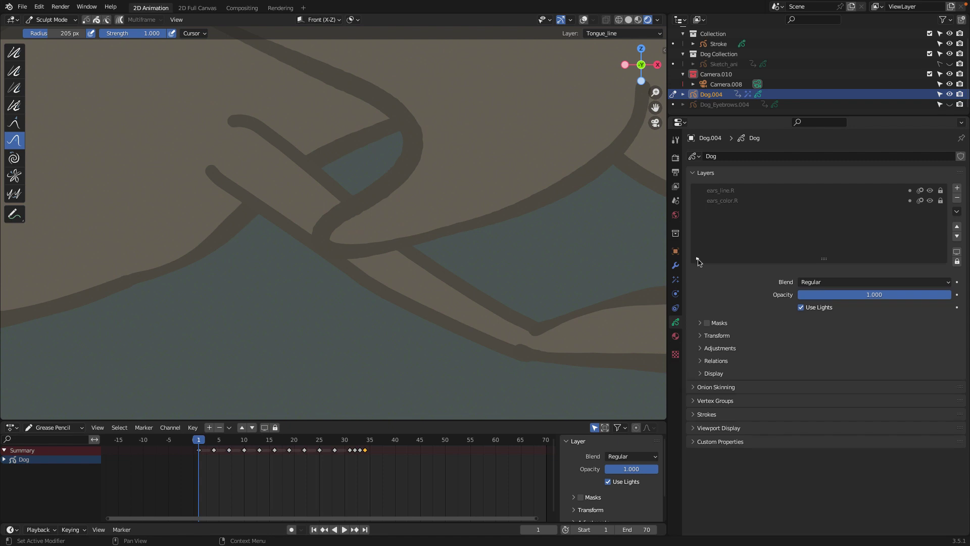
pyautogui.click(697, 260)
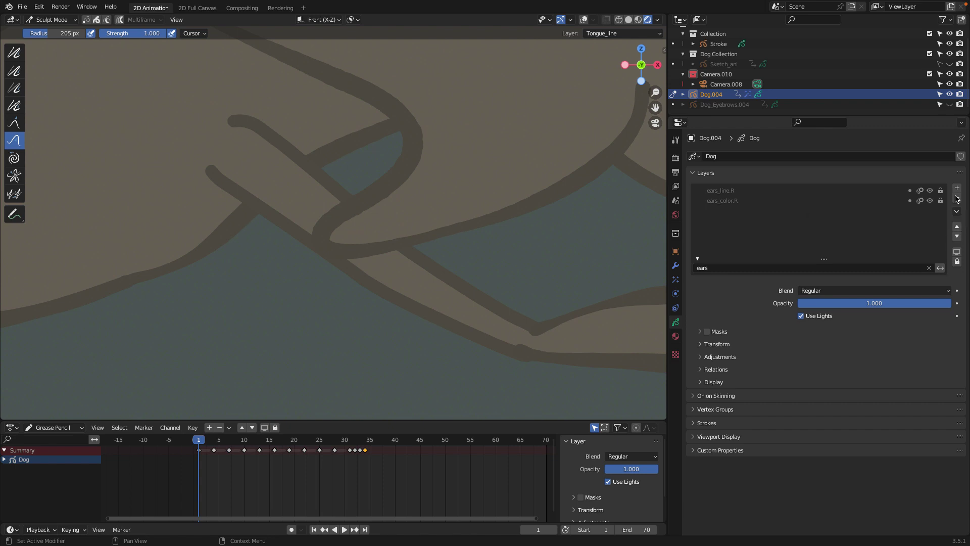
pyautogui.click(930, 201)
pyautogui.click(931, 201)
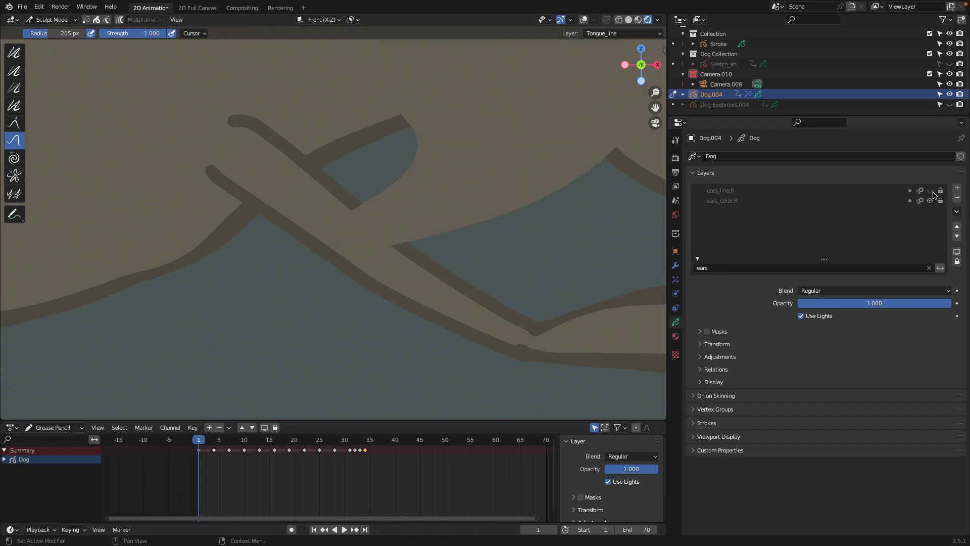
pyautogui.click(940, 201)
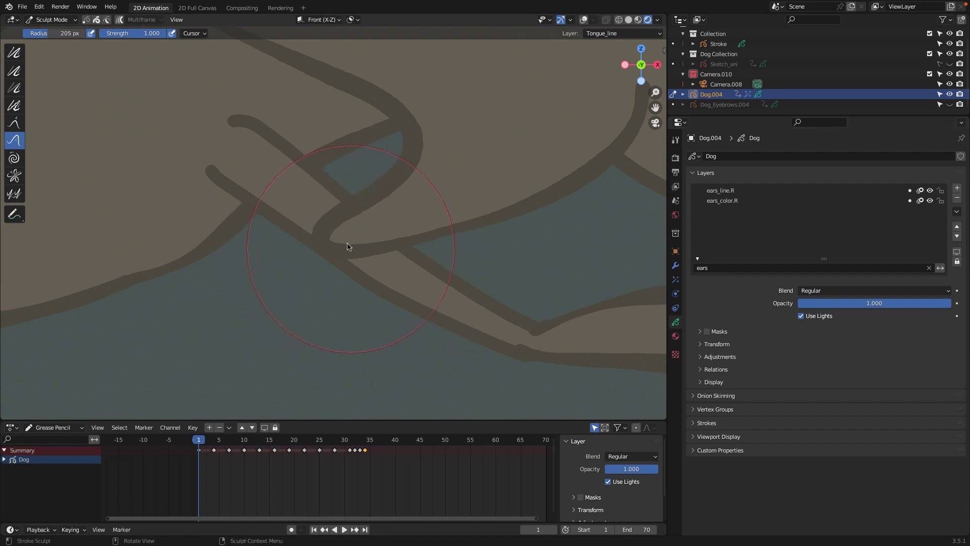
# - Push the right ear's curled loop left and down, away from the leg and body lines
pyautogui.moveTo(326, 249); pyautogui.dragTo(344, 236)
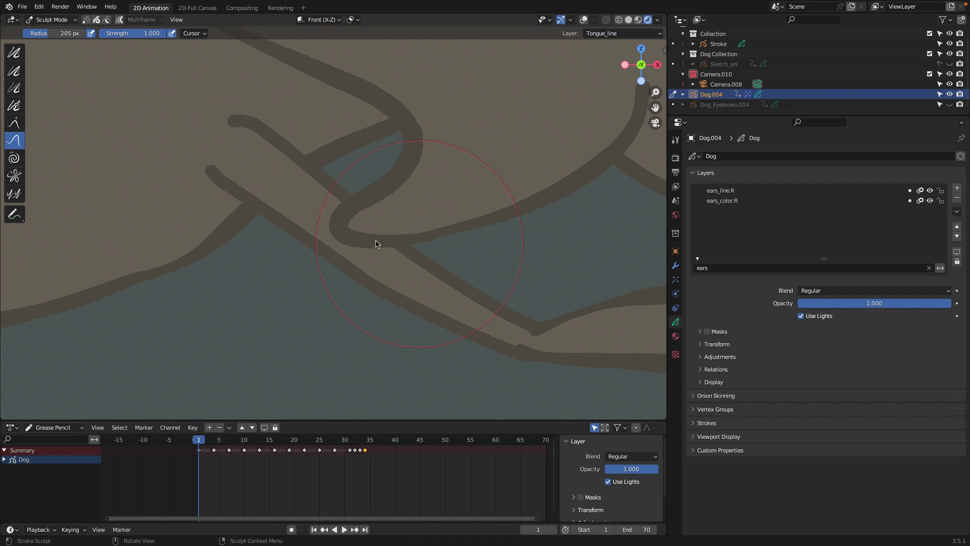
pyautogui.scroll(2, 394, 248)
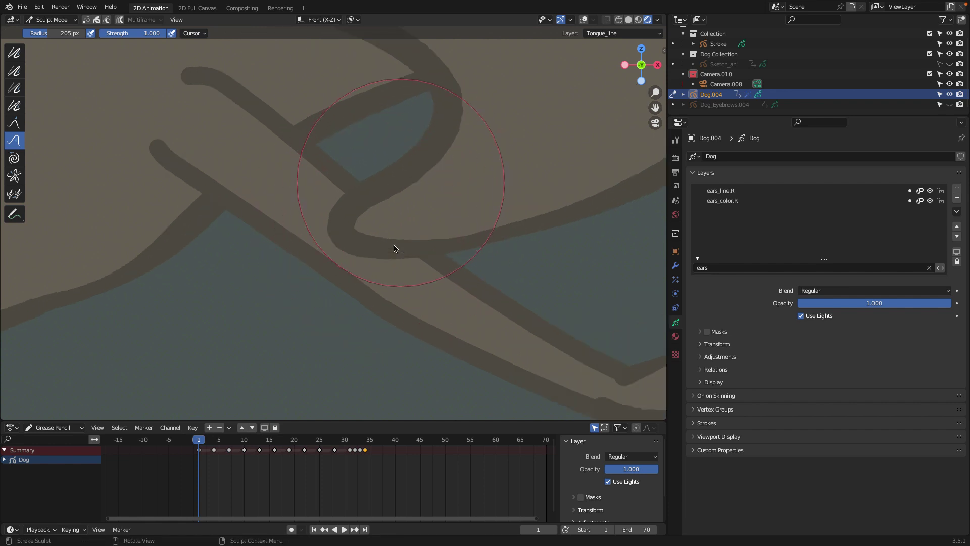
pyautogui.moveTo(338, 243)
pyautogui.mouseDown()
pyautogui.moveTo(322, 254)
pyautogui.moveTo(392, 214)
pyautogui.mouseUp()
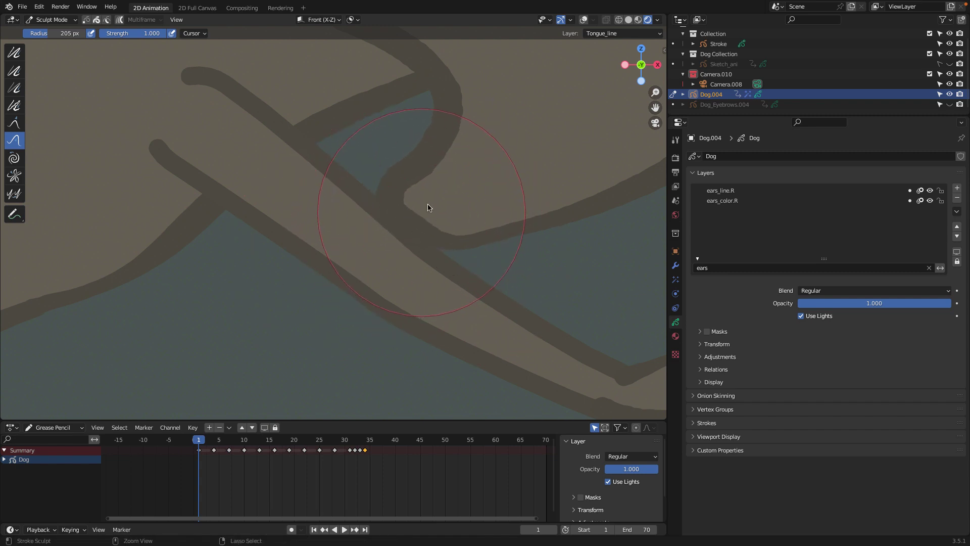
pyautogui.moveTo(429, 210); pyautogui.dragTo(414, 219)
pyautogui.scroll(-2, 367, 257)
pyautogui.scroll(-1, 367, 257)
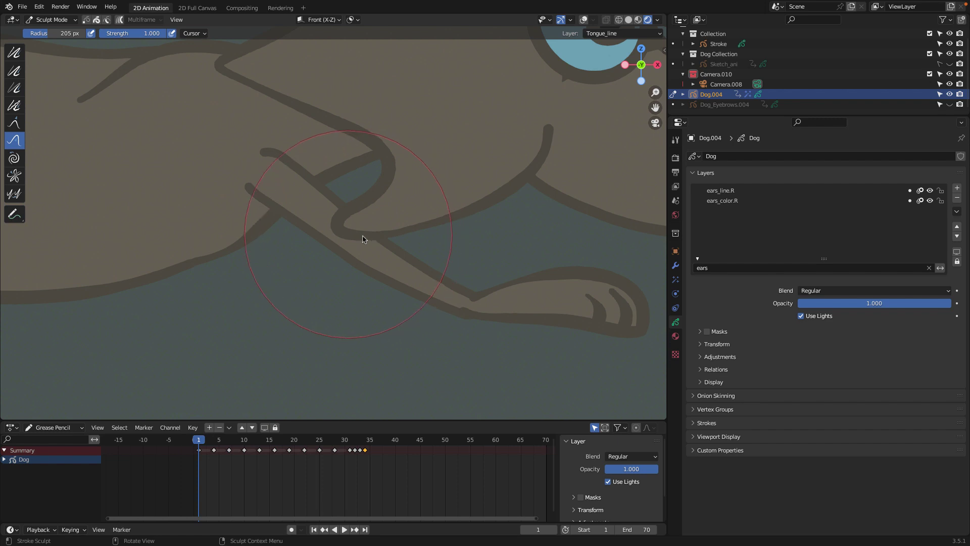
pyautogui.scroll(1, 332, 229)
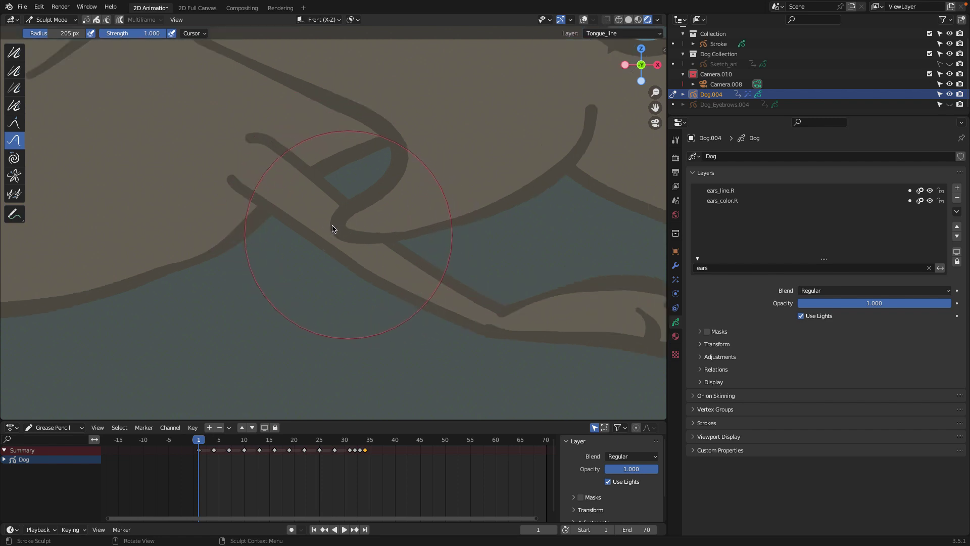
pyautogui.scroll(1, 332, 229)
pyautogui.scroll(1, 332, 228)
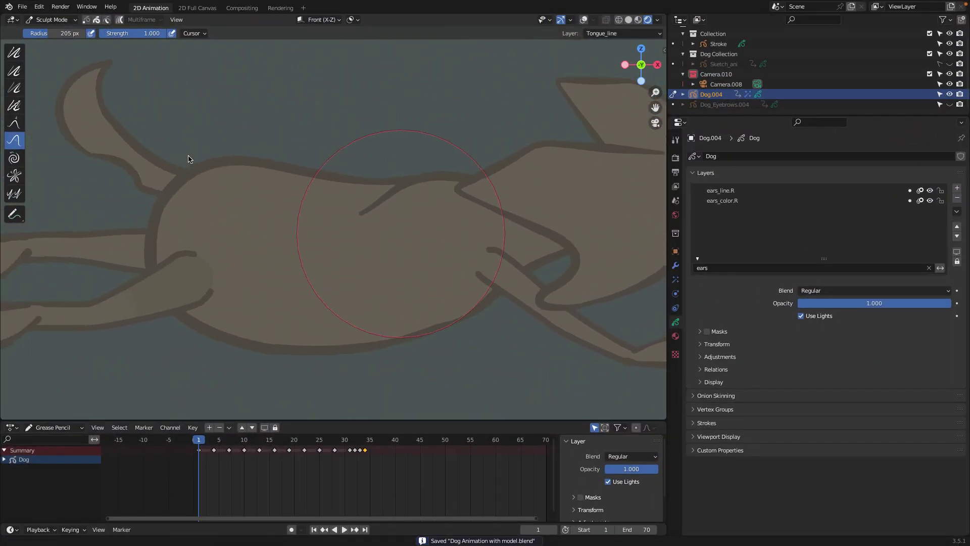
# - Save the blend file
pyautogui.keyDown('shift'); pyautogui.moveTo(188, 158); pyautogui.dragTo(446, 227, button='middle'); pyautogui.keyUp('shift')
pyautogui.click(22, 7)
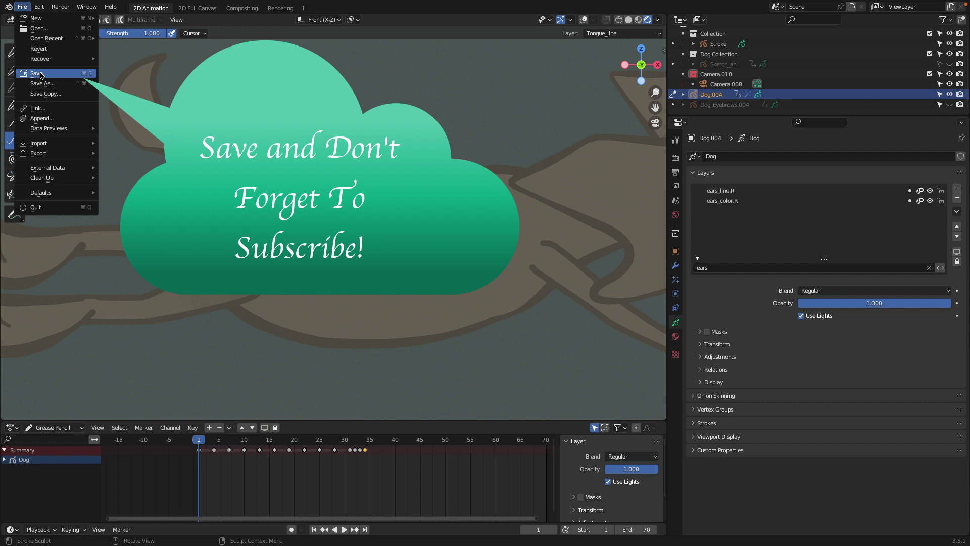
pyautogui.click(40, 75)
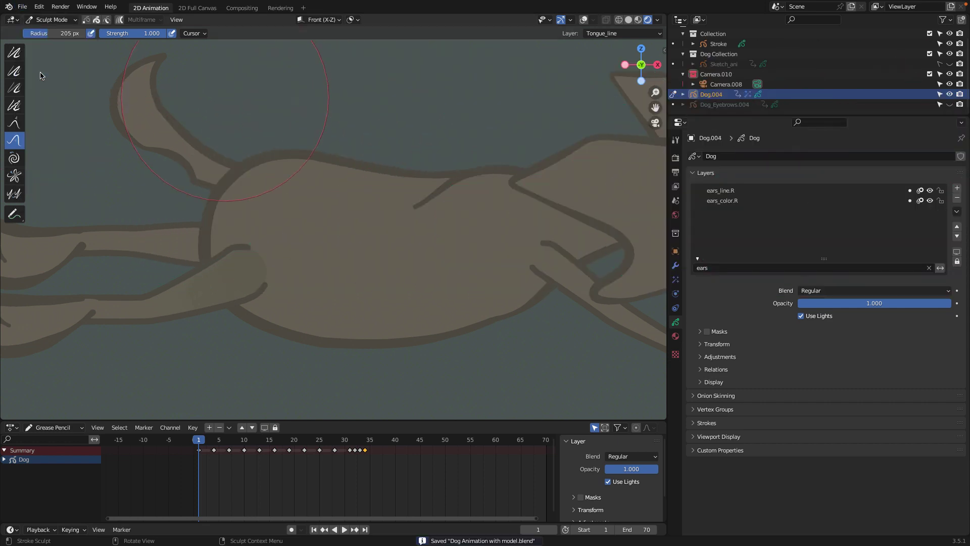
# - Zoom in on the dog's ear and eyes
pyautogui.scroll(-2, 329, 238)
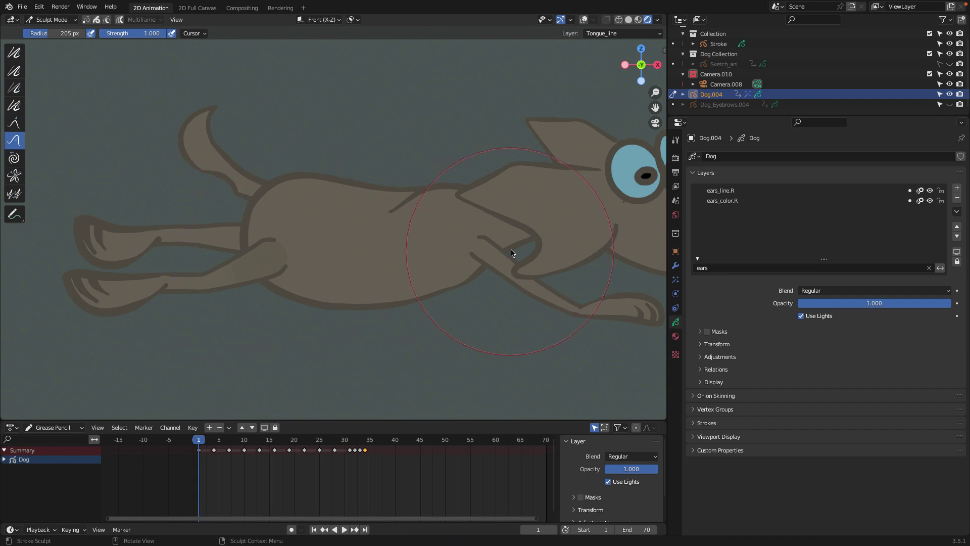
pyautogui.scroll(-1, 511, 251)
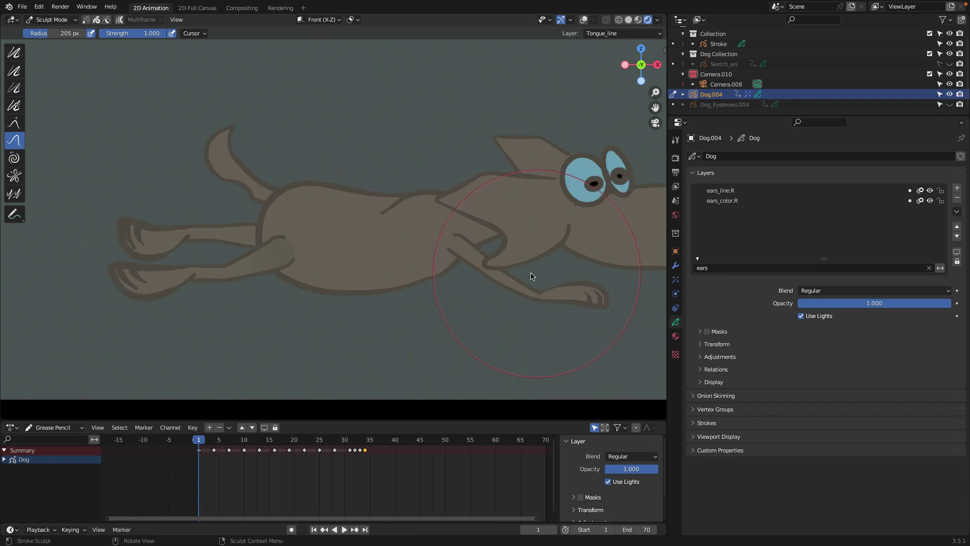
pyautogui.keyDown('ctrl'); pyautogui.scroll(-3, 531, 276); pyautogui.keyUp('ctrl')
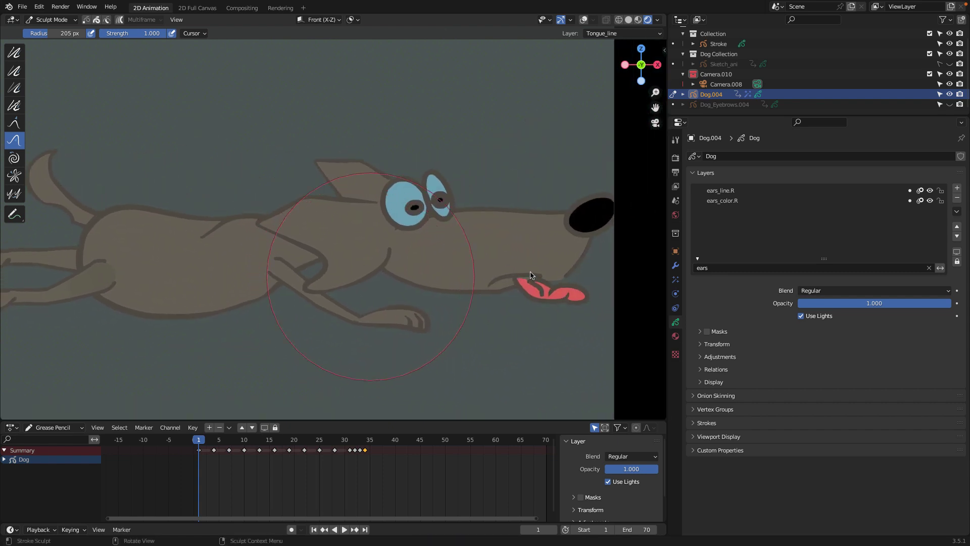
pyautogui.scroll(3, 495, 199)
pyautogui.scroll(2, 495, 200)
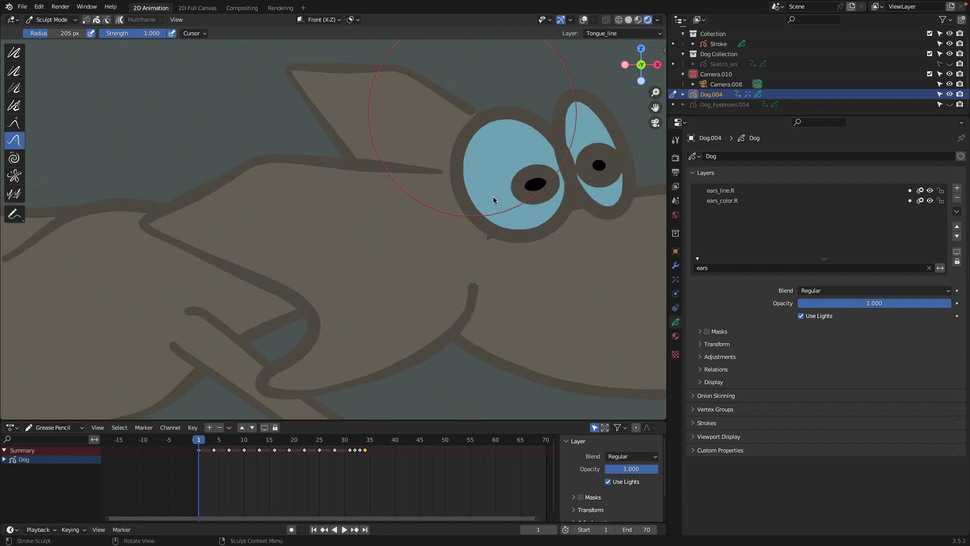
# - Switch to Edit Mode with viewport overlays enabled
pyautogui.click(72, 20)
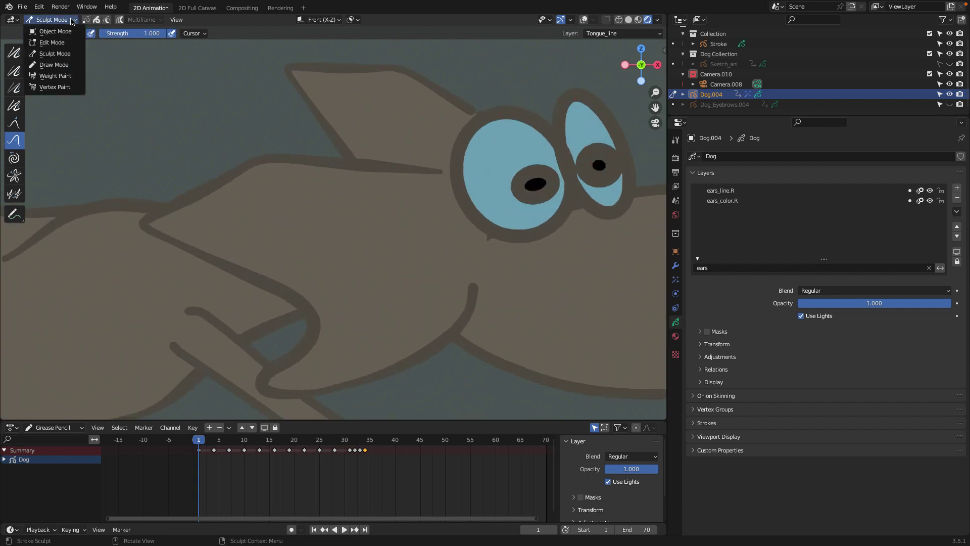
pyautogui.click(56, 44)
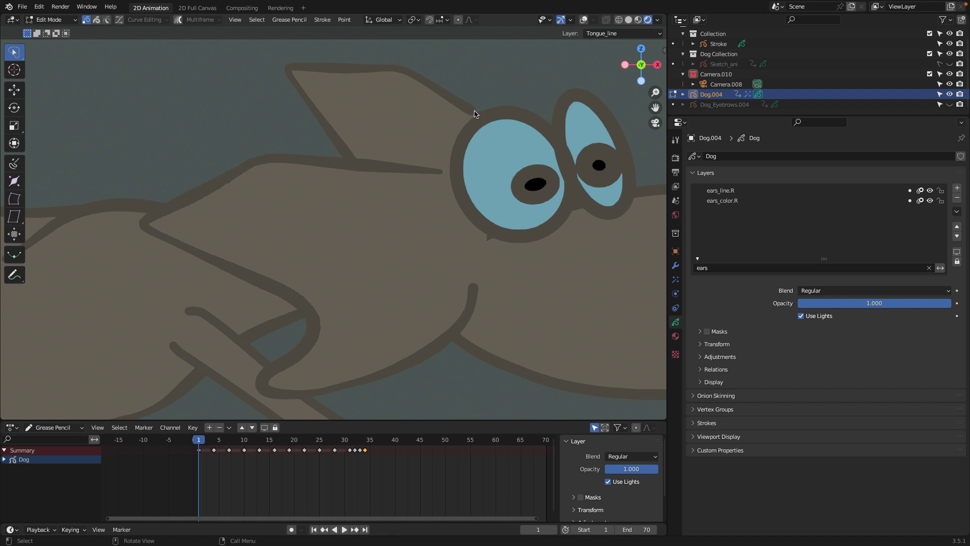
pyautogui.click(584, 21)
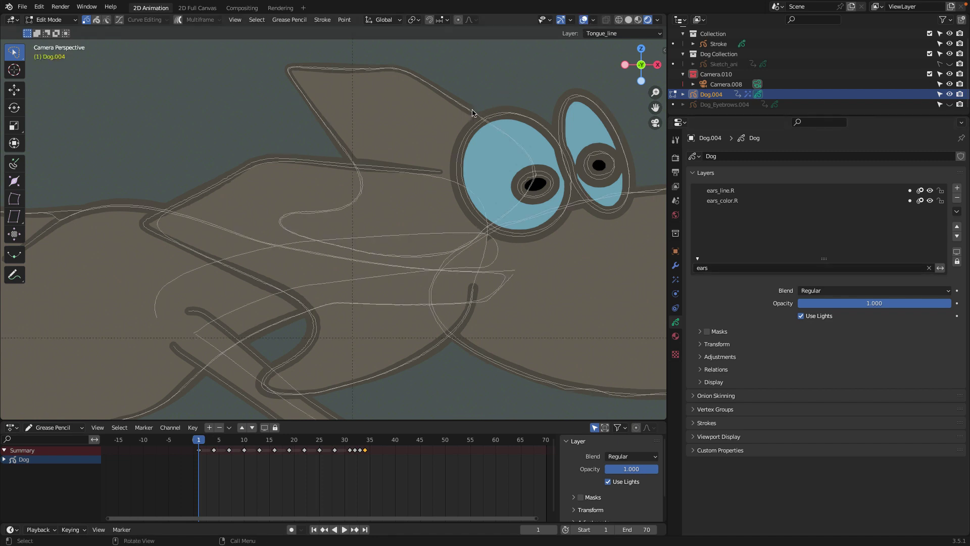
# - Widen the layer filter to 'ear' and unlock the ear.R layer
pyautogui.click(714, 268)
pyautogui.press('BackSpace')
pyautogui.click(941, 212)
pyautogui.scroll(5, 509, 132)
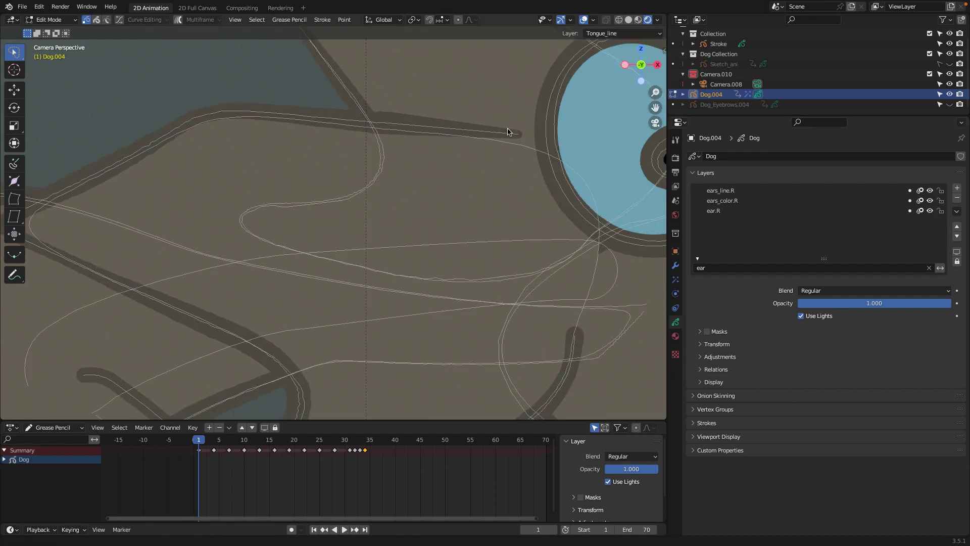
pyautogui.scroll(-2, 508, 132)
# - Move the ear outline's end point onto the dog's eye outline
pyautogui.click(424, 166)
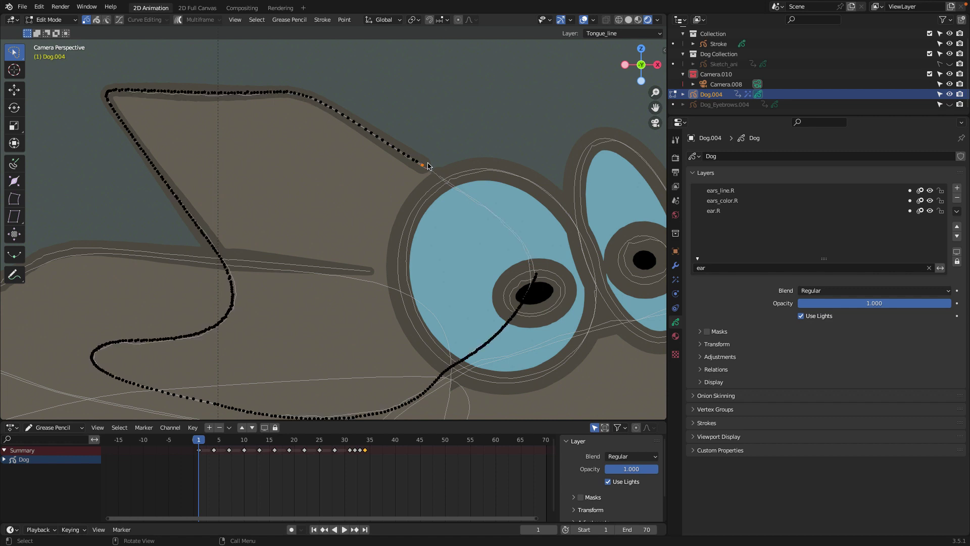
pyautogui.press('g')
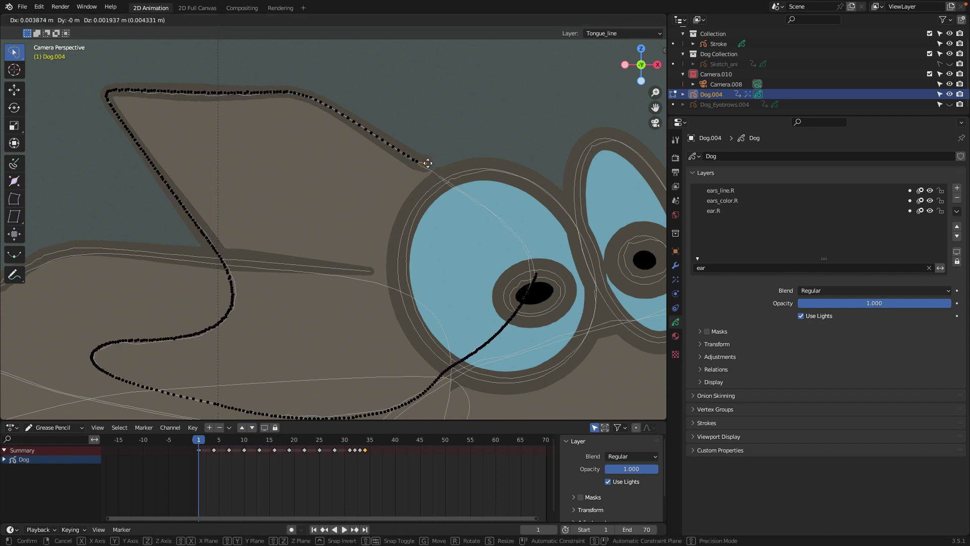
pyautogui.click(460, 183)
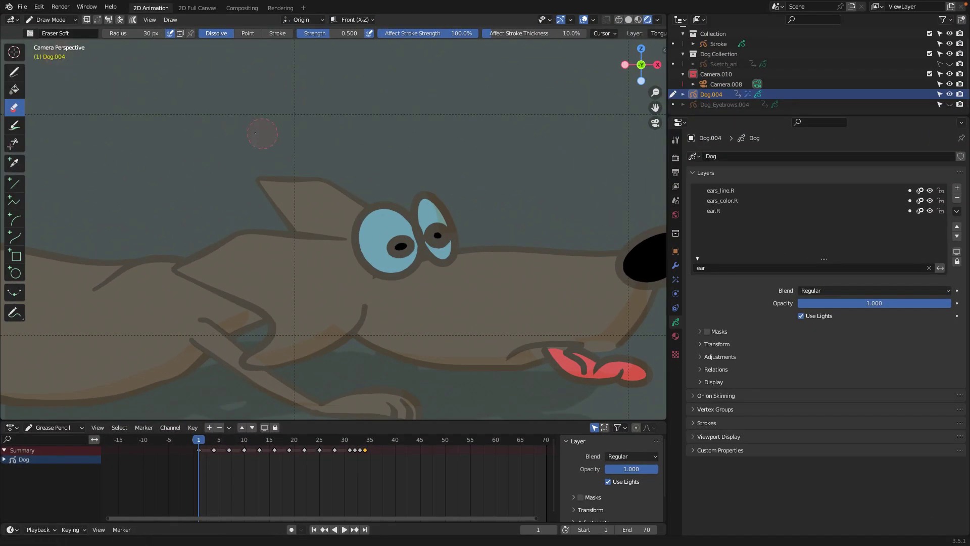
# - Pan the view onto the dog's head and snout
pyautogui.moveTo(260, 133)
pyautogui.keyDown('shift'); pyautogui.mouseDown(button='middle')
pyautogui.moveTo(355, 110)
pyautogui.moveTo(260, 90)
pyautogui.moveTo(426, 119)
pyautogui.mouseUp(button='middle'); pyautogui.keyUp('shift')
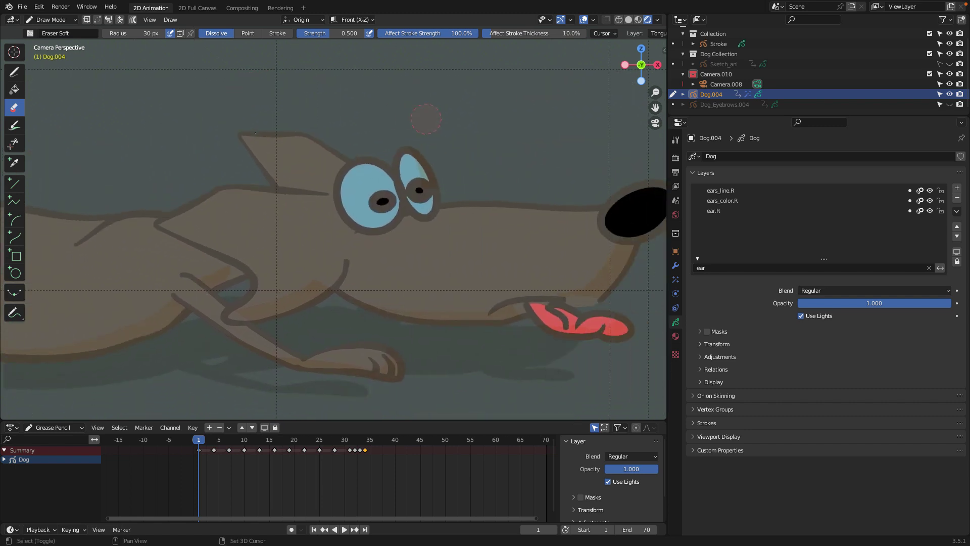
pyautogui.keyDown('shift'); pyautogui.moveTo(500, 197); pyautogui.dragTo(419, 200, button='middle'); pyautogui.keyUp('shift')
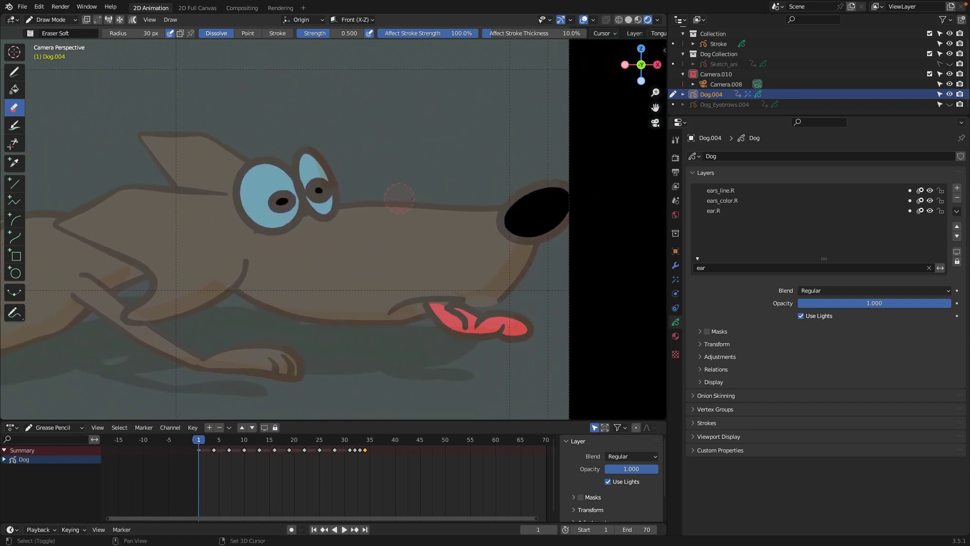
# - Lock the ear layers again and clear the layer filter
pyautogui.scroll(3, 428, 204)
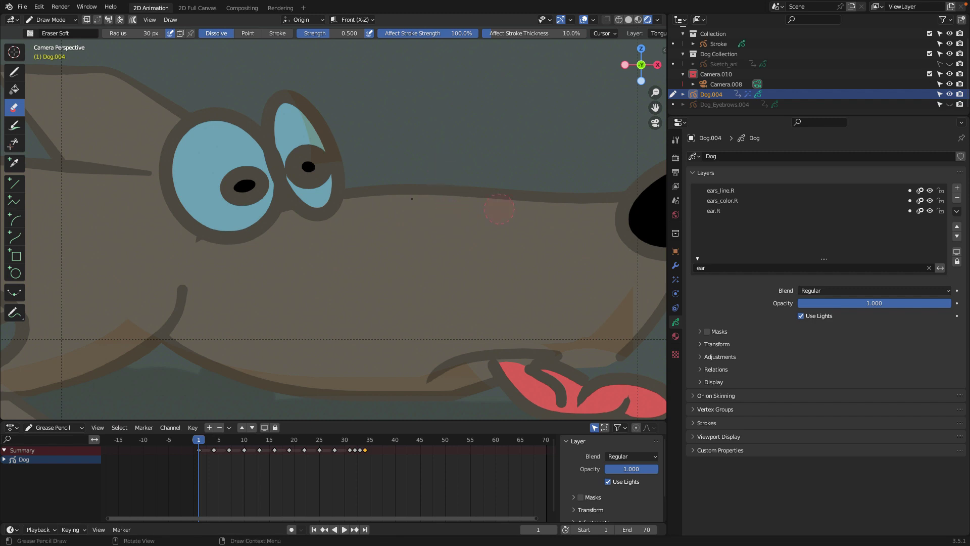
pyautogui.click(956, 261)
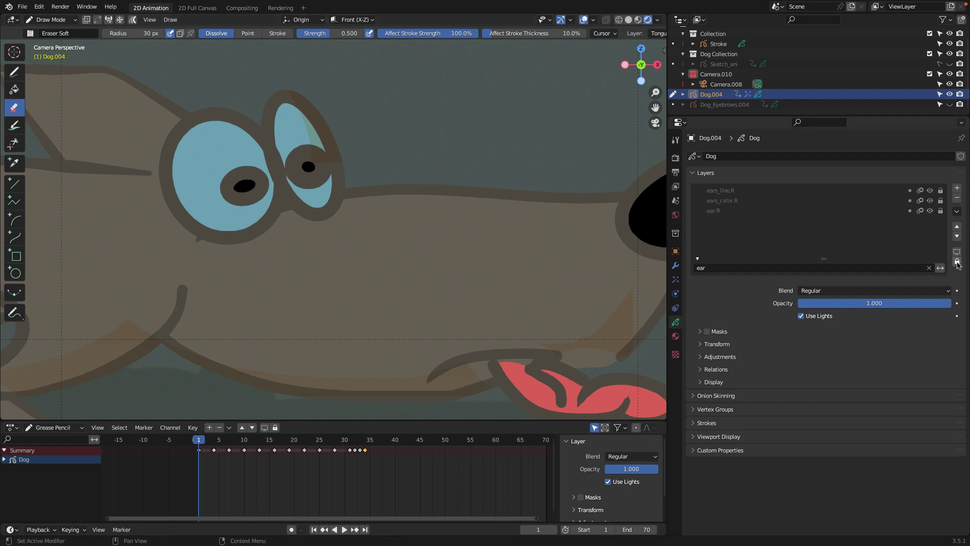
pyautogui.click(929, 268)
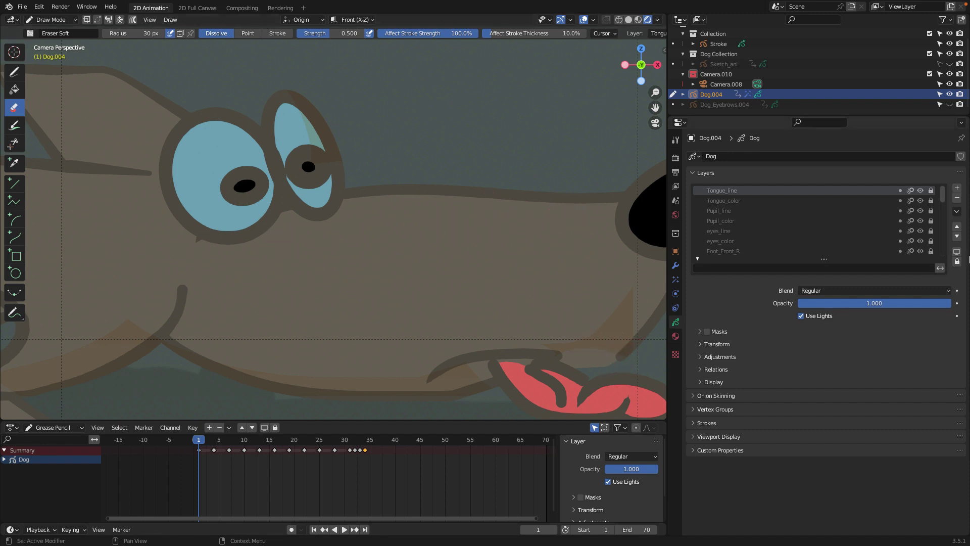
# - Filter the layer list by 'head' and unlock only head_line
pyautogui.click(714, 271)
pyautogui.write('h')
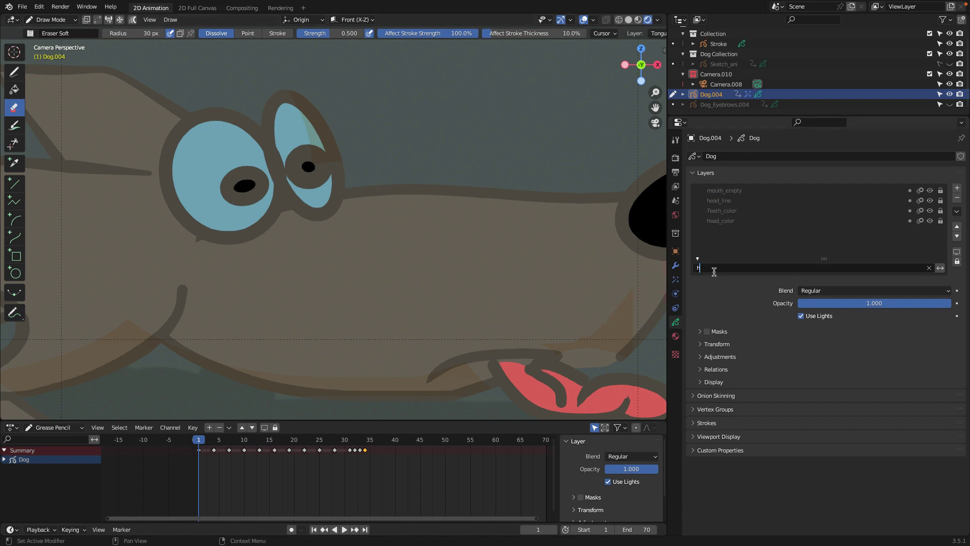
pyautogui.write('ead')
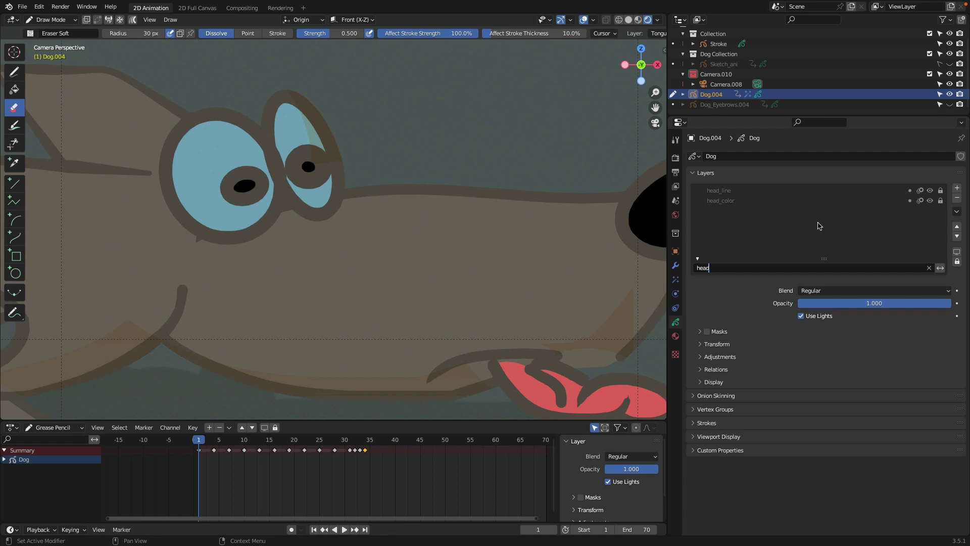
pyautogui.press('Return')
pyautogui.click(940, 191)
pyautogui.click(53, 20)
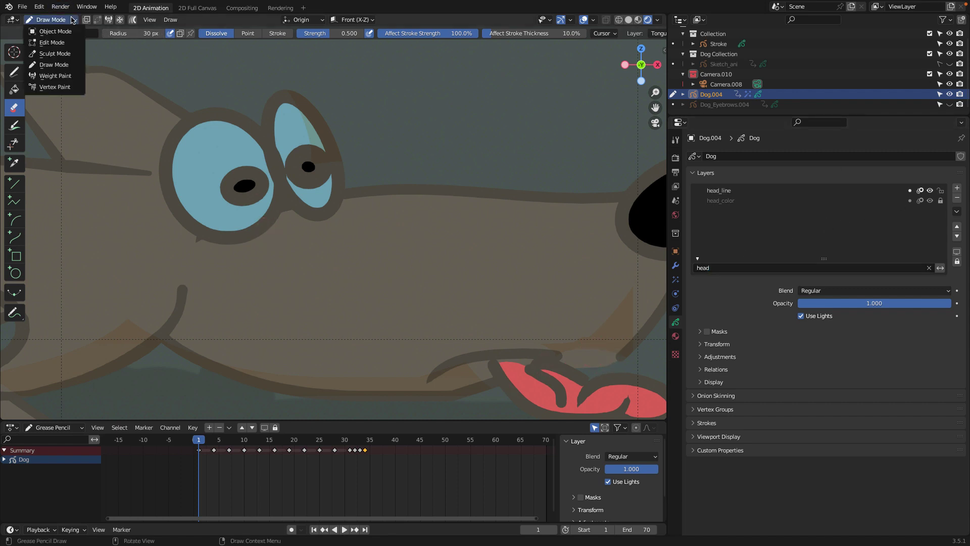
# - In Edit Mode, extrude two points from the mouth line toward the tongue and scale them closer together
pyautogui.click(53, 43)
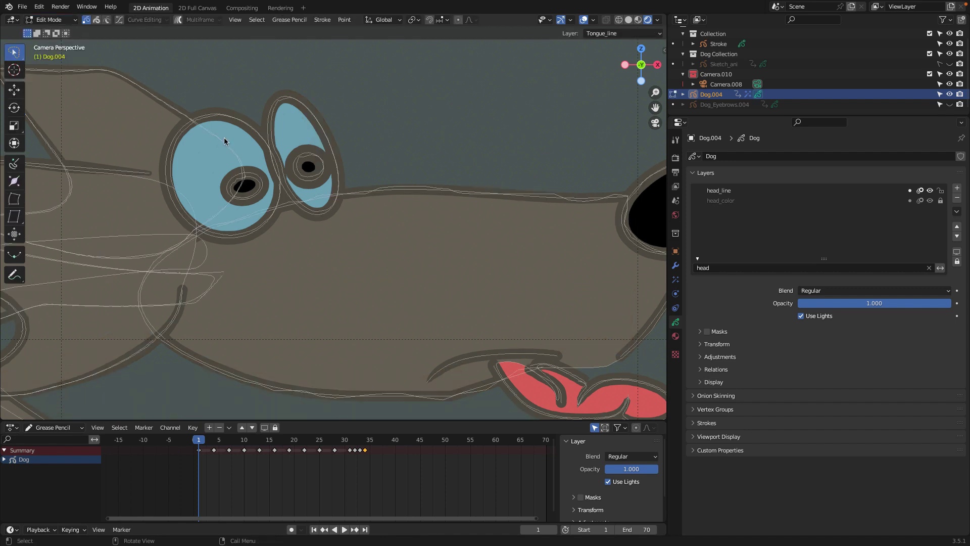
pyautogui.click(621, 359)
pyautogui.press('e')
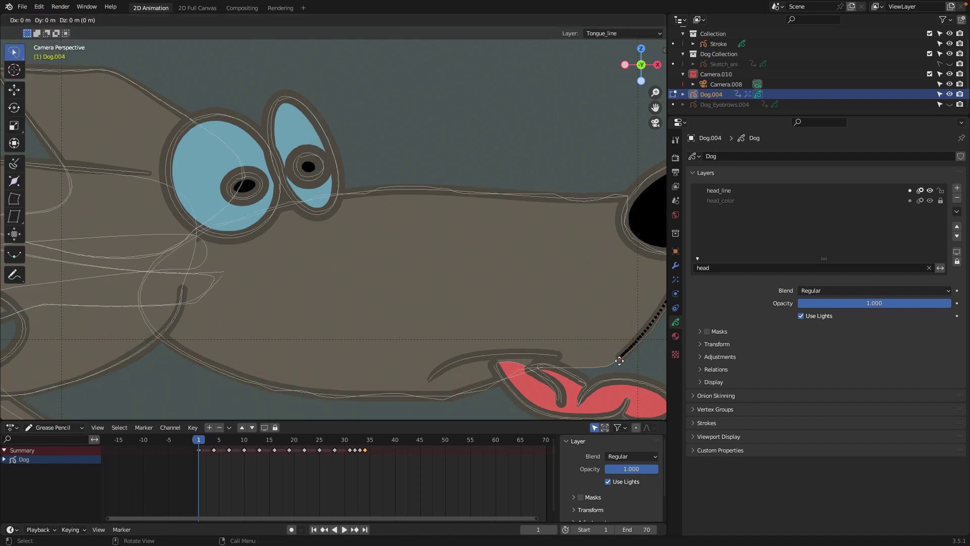
pyautogui.click(606, 371)
pyautogui.press('e')
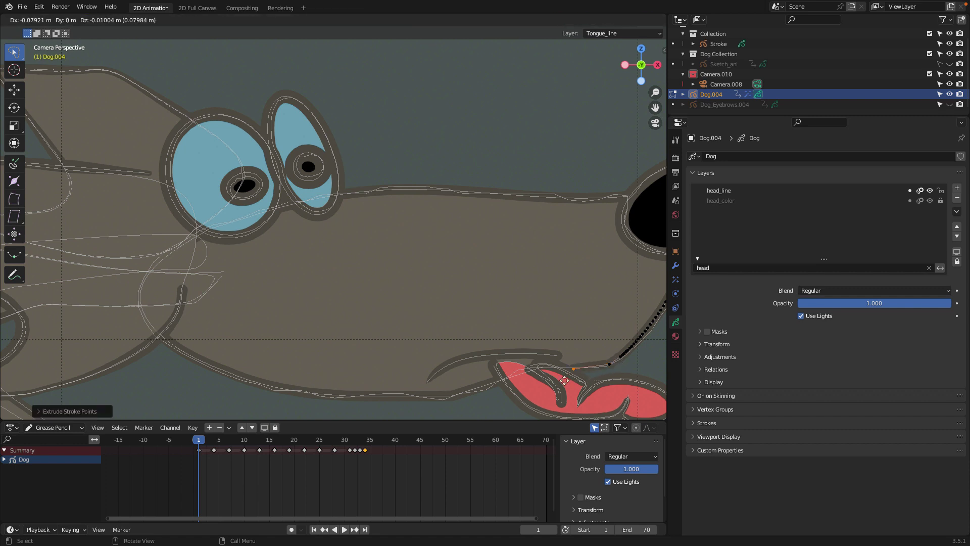
pyautogui.click(565, 382)
pyautogui.click(611, 367)
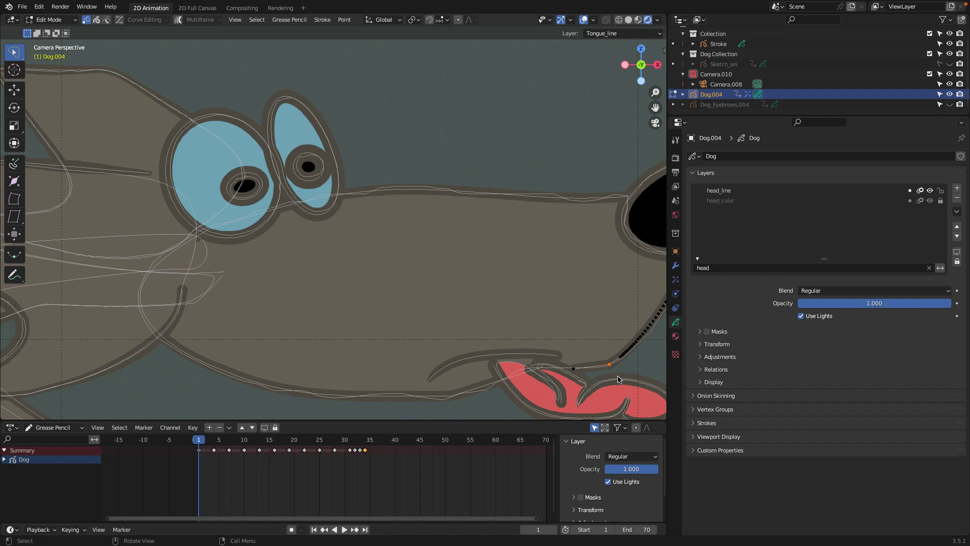
pyautogui.press('s')
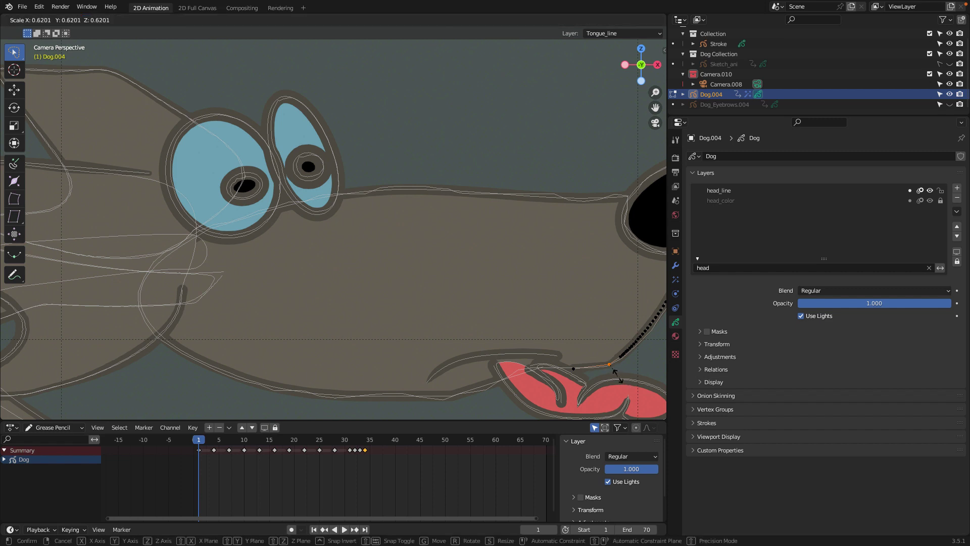
pyautogui.click(591, 368)
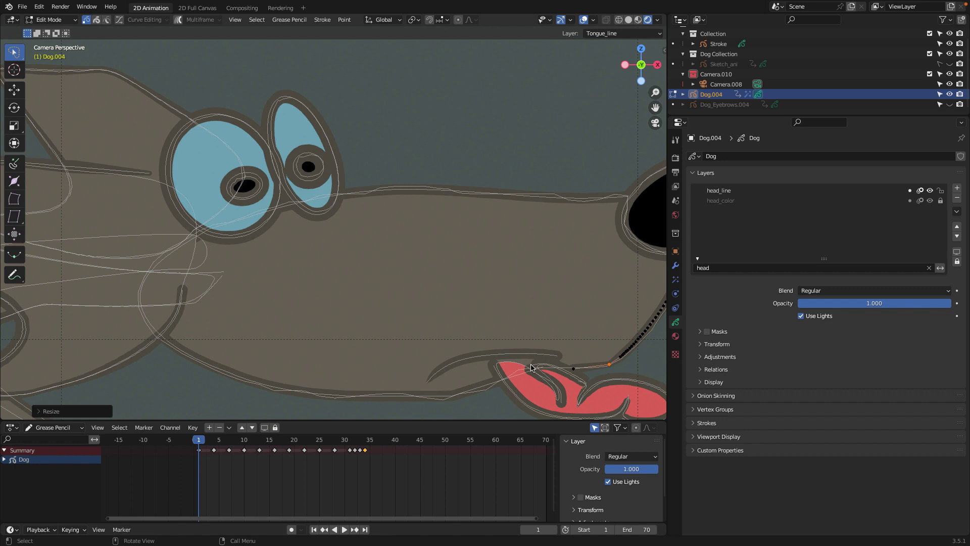
pyautogui.click(496, 362)
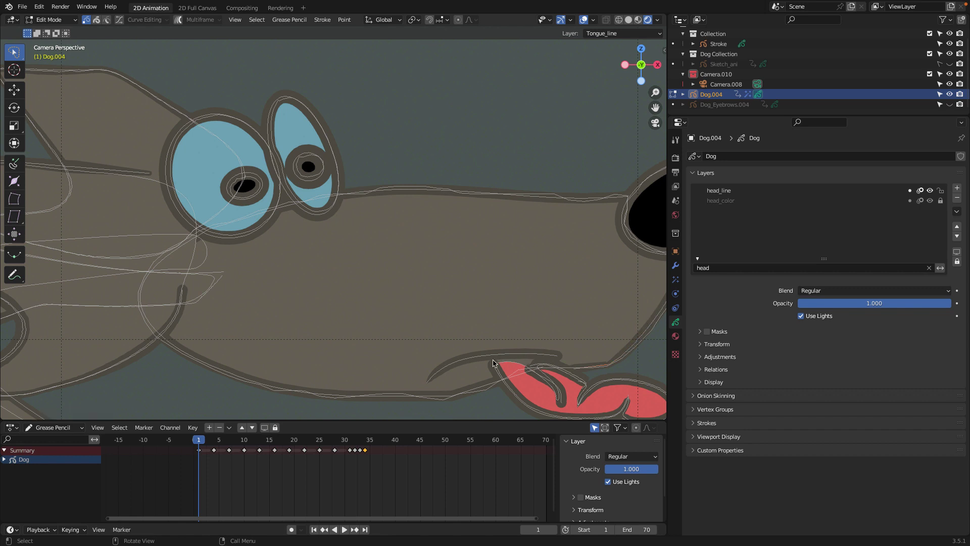
# - Lock the head_line layer again
pyautogui.click(724, 271)
pyautogui.click(941, 191)
pyautogui.click(940, 191)
# - Filter layers by 'tongue', unlock the tongue layers, and lasso-select the tongue outline stroke
pyautogui.click(725, 269)
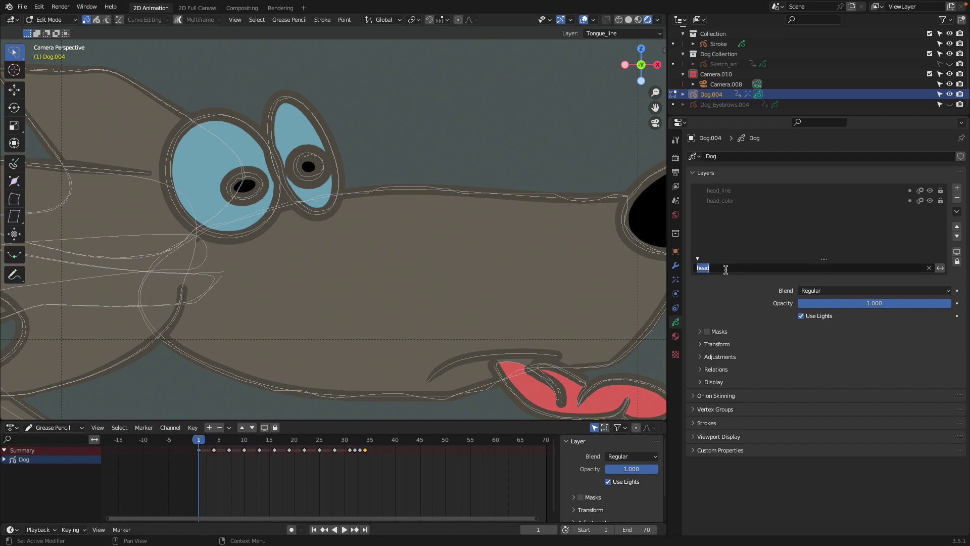
pyautogui.write('tongue')
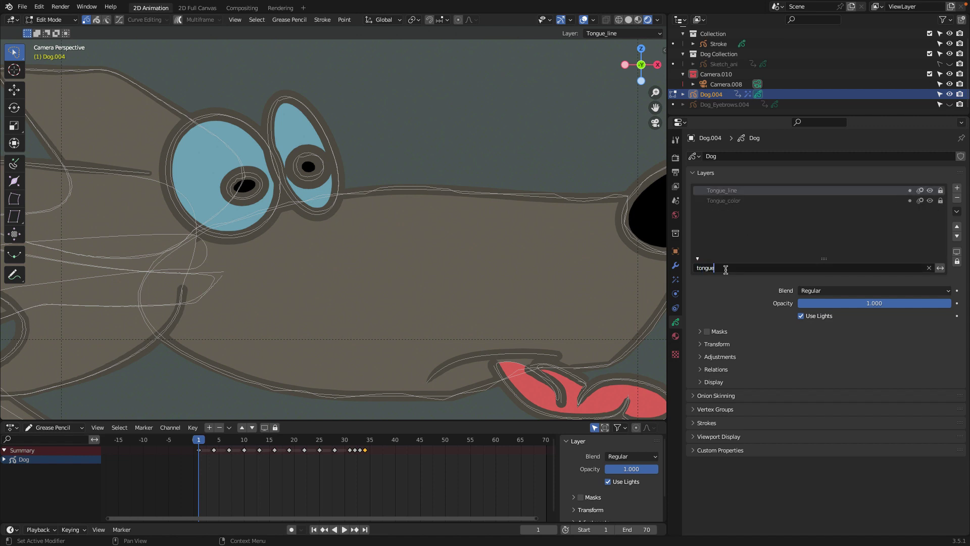
pyautogui.press('Return')
pyautogui.click(940, 190)
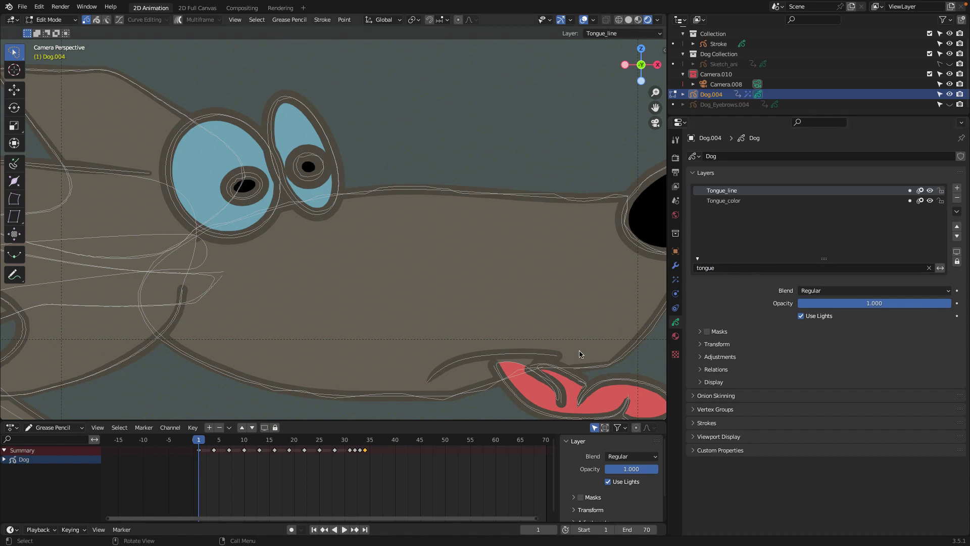
pyautogui.moveTo(579, 353); pyautogui.dragTo(552, 368)
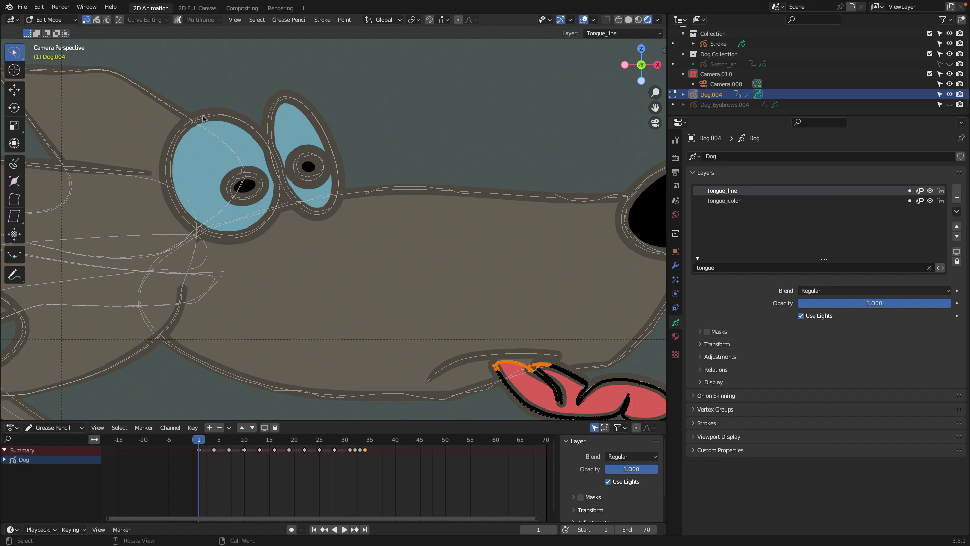
pyautogui.click(53, 19)
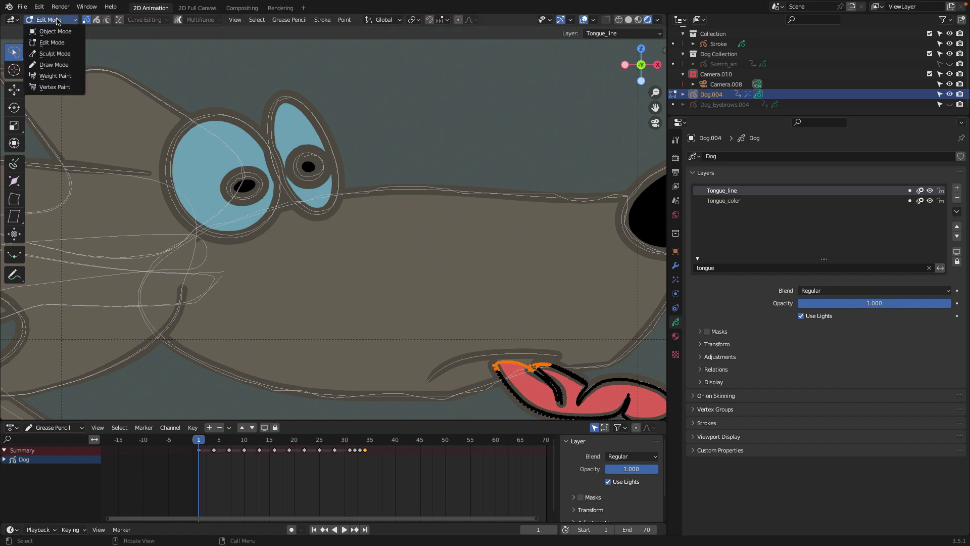
# - Switch to Sculpt Mode and shrink the Push brush to 98 px
pyautogui.click(55, 54)
pyautogui.press('f')
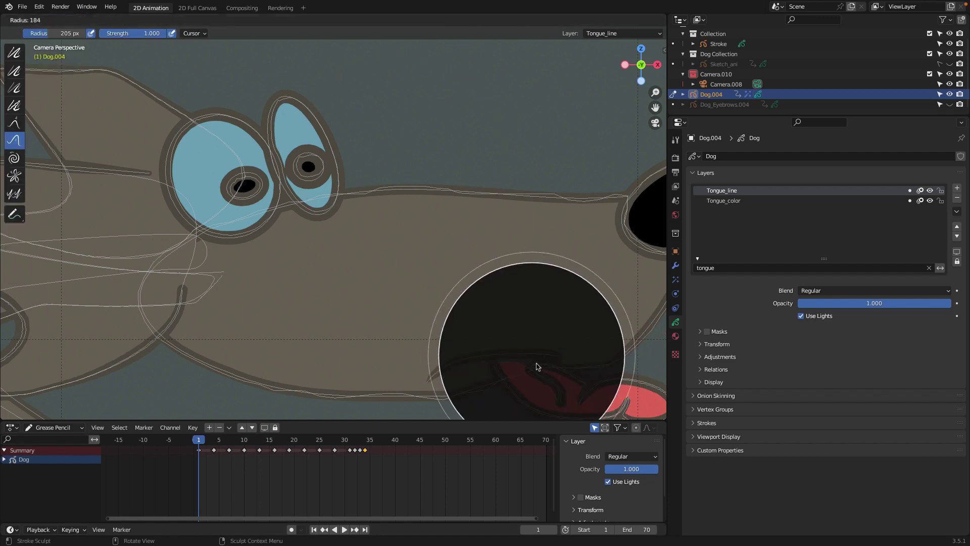
pyautogui.click(479, 360)
pyautogui.scroll(2, 508, 362)
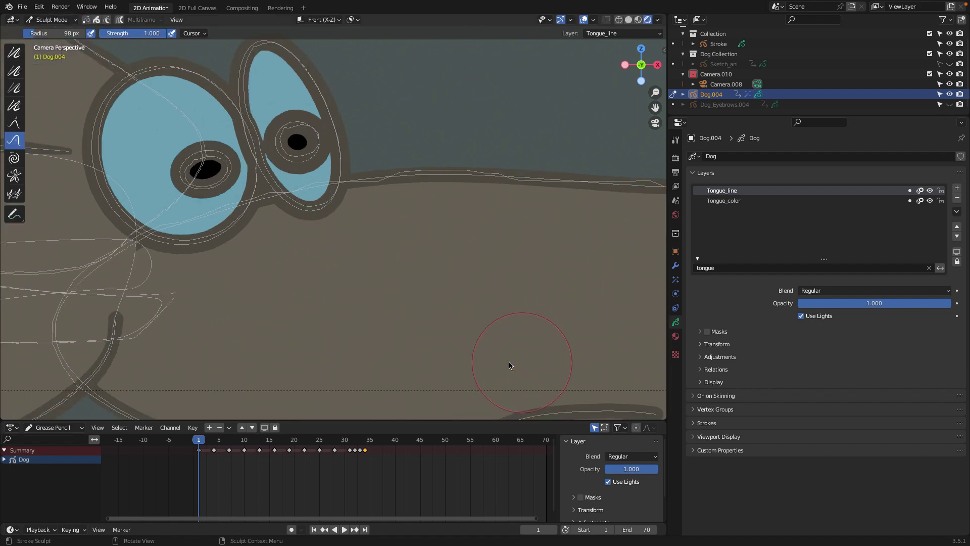
pyautogui.keyDown('shift'); pyautogui.scroll(-5, 508, 362); pyautogui.keyUp('shift')
pyautogui.keyDown('shift'); pyautogui.scroll(2, 508, 361); pyautogui.keyUp('shift')
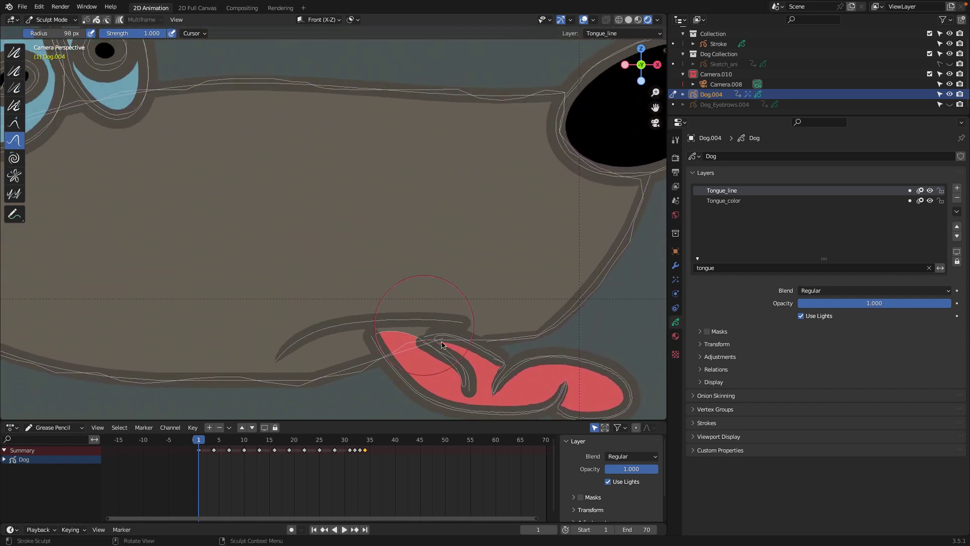
# - Push the tongue outline away from the lip line on frames 1 and 4
pyautogui.moveTo(440, 346); pyautogui.dragTo(417, 328)
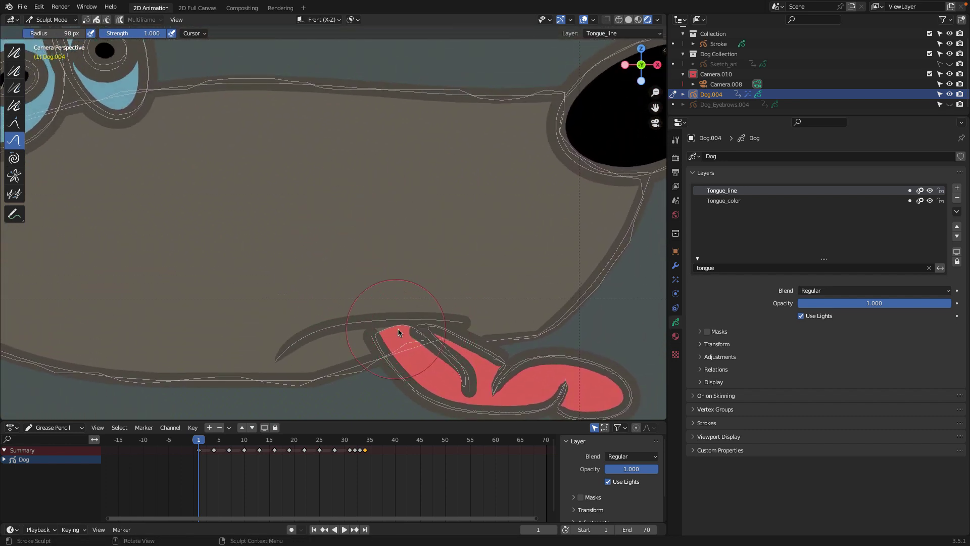
pyautogui.moveTo(417, 328); pyautogui.dragTo(408, 335)
pyautogui.press('Right')
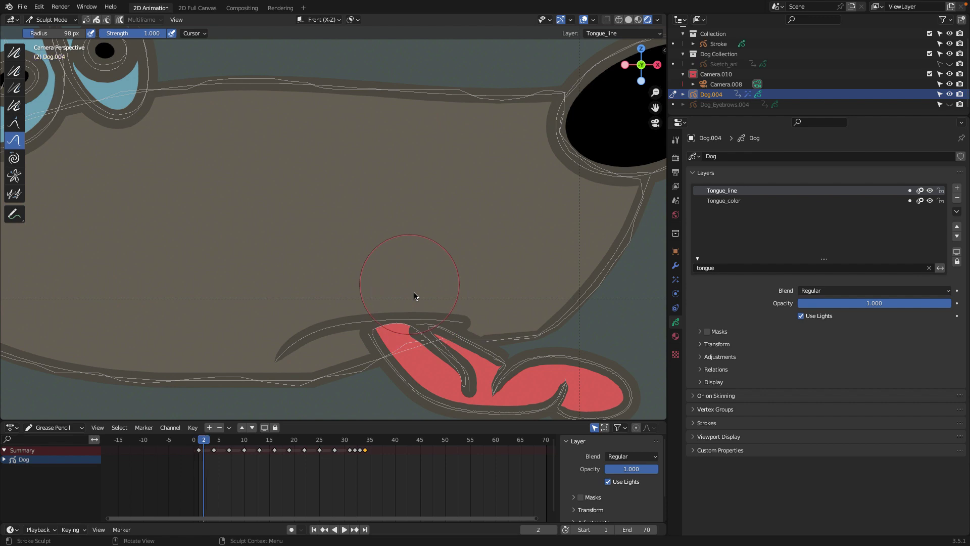
pyautogui.press('Right')
pyautogui.press('Right')
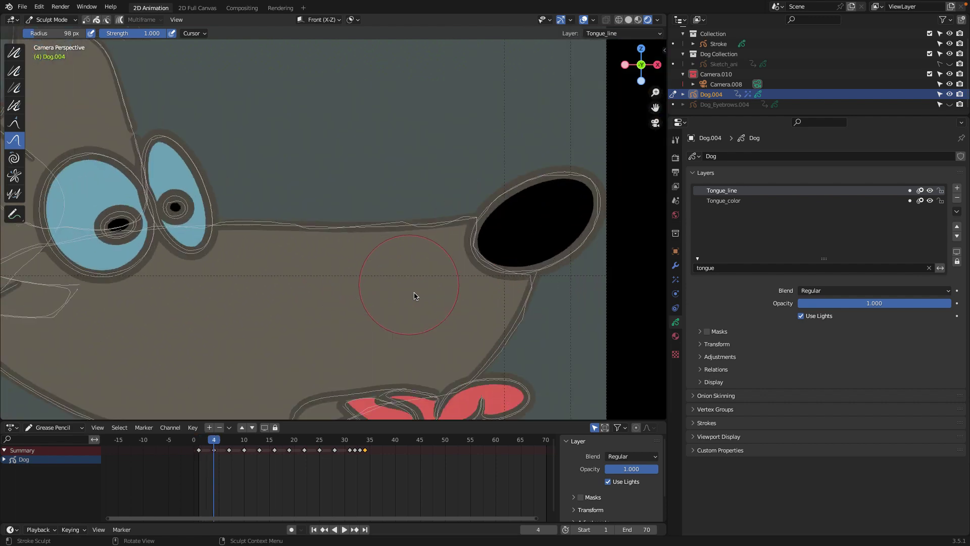
pyautogui.scroll(-1, 415, 295)
pyautogui.moveTo(380, 362); pyautogui.dragTo(369, 374)
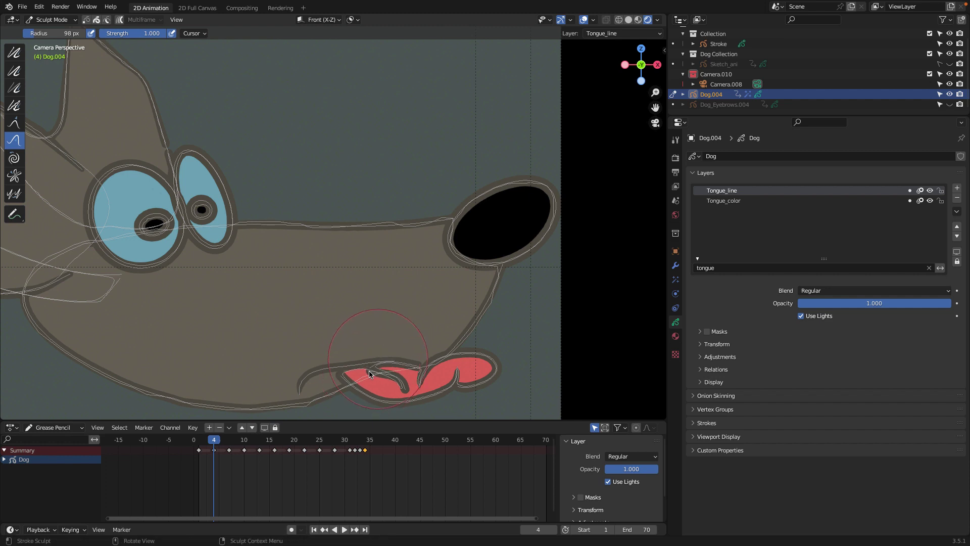
# - Step through keyframes to frame 19, return to frame 1, and widen the viewport
pyautogui.press('Up')
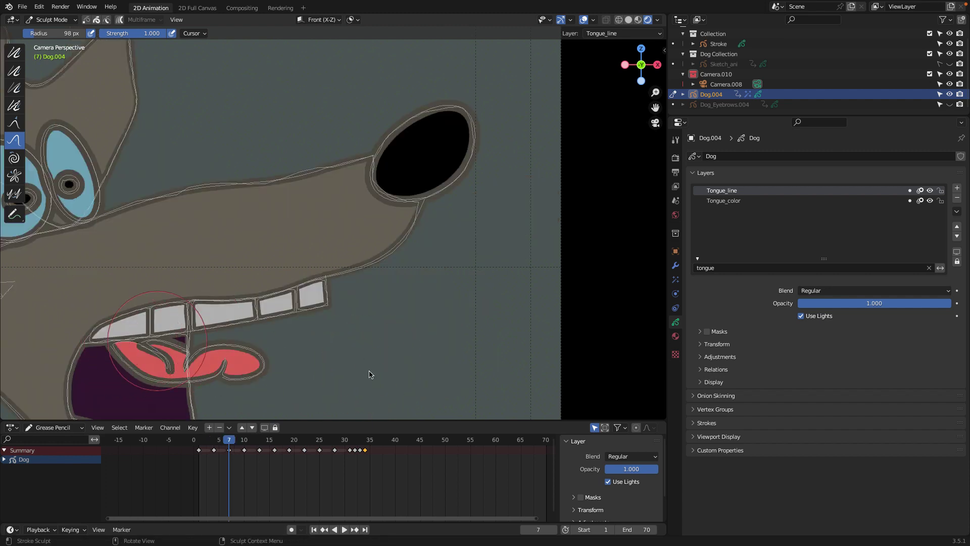
pyautogui.press('Up')
pyautogui.press('Up')
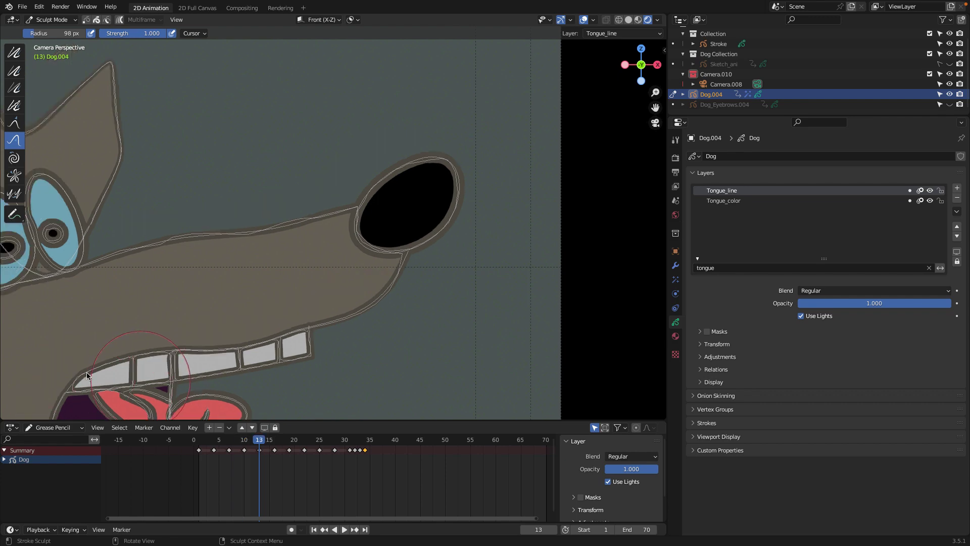
pyautogui.press('Up')
pyautogui.press('Up')
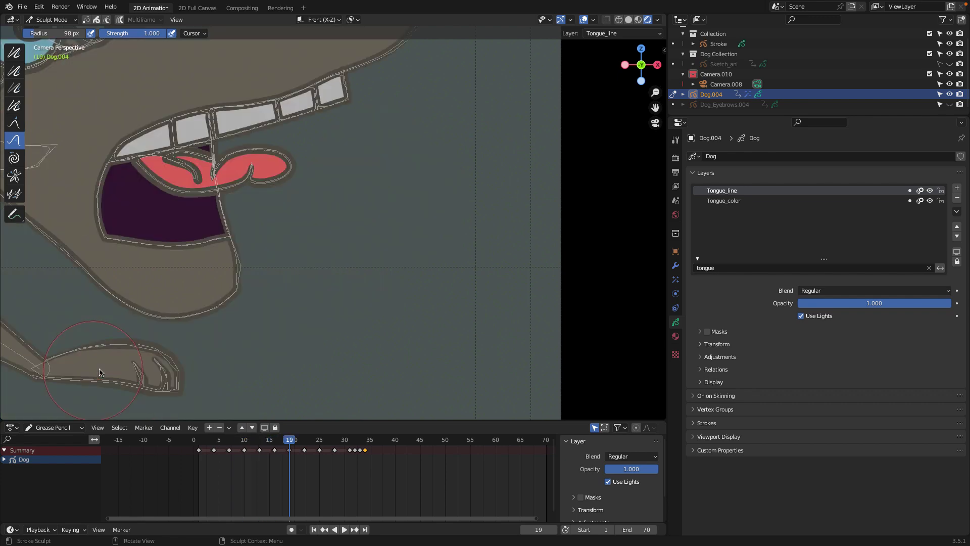
pyautogui.press('Up')
pyautogui.press('Up')
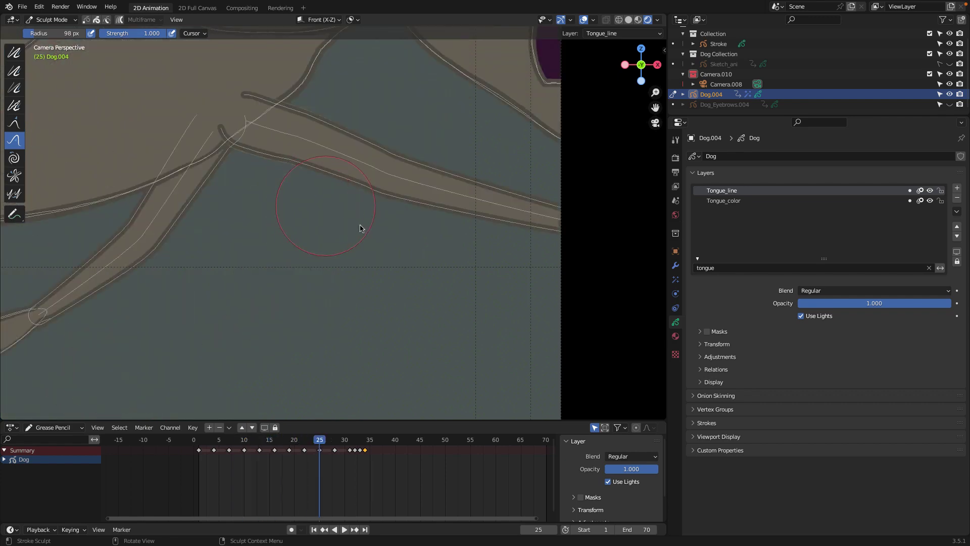
pyautogui.scroll(2, 370, 231)
pyautogui.press('Down')
pyautogui.press('Down')
pyautogui.press('Down')
pyautogui.press('Down')
pyautogui.press('Down')
pyautogui.press('Down')
pyautogui.press('Down')
pyautogui.press('Down')
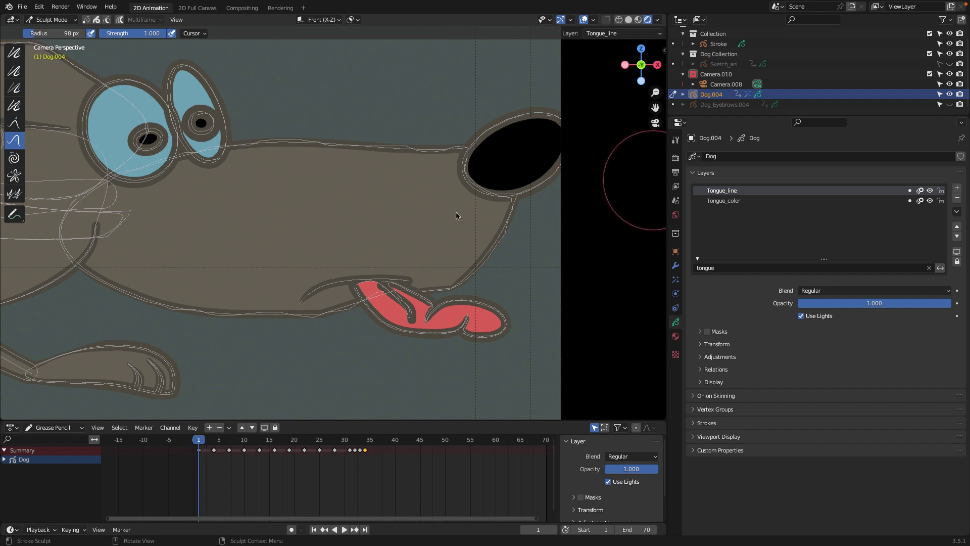
pyautogui.moveTo(667, 202); pyautogui.dragTo(780, 206)
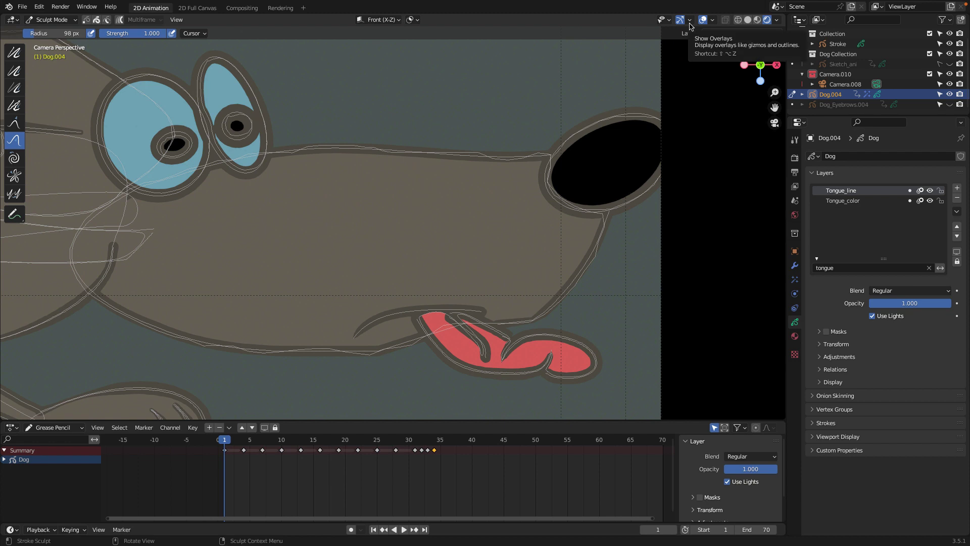
# - Hide viewport overlays and zoom out to see only the dog's final strokes
pyautogui.click(703, 20)
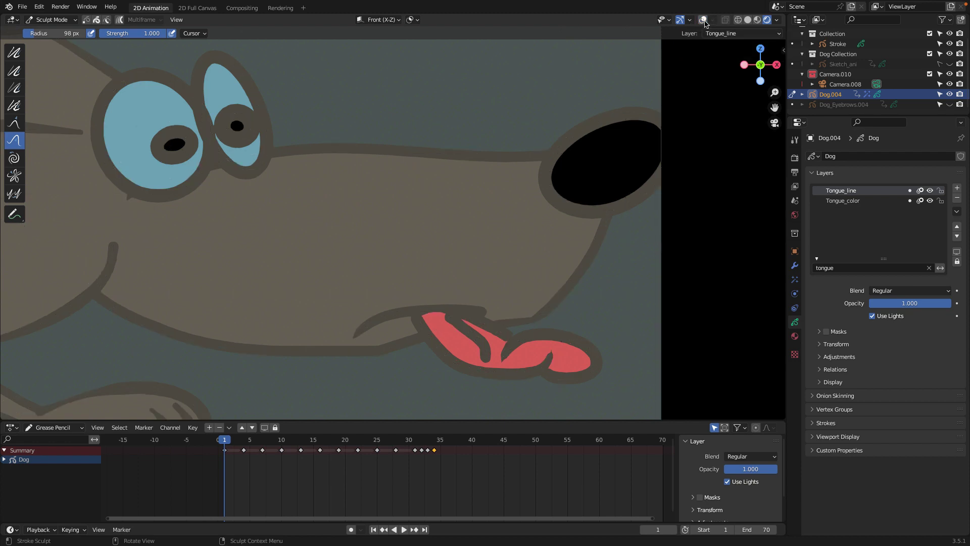
pyautogui.scroll(-2, 116, 222)
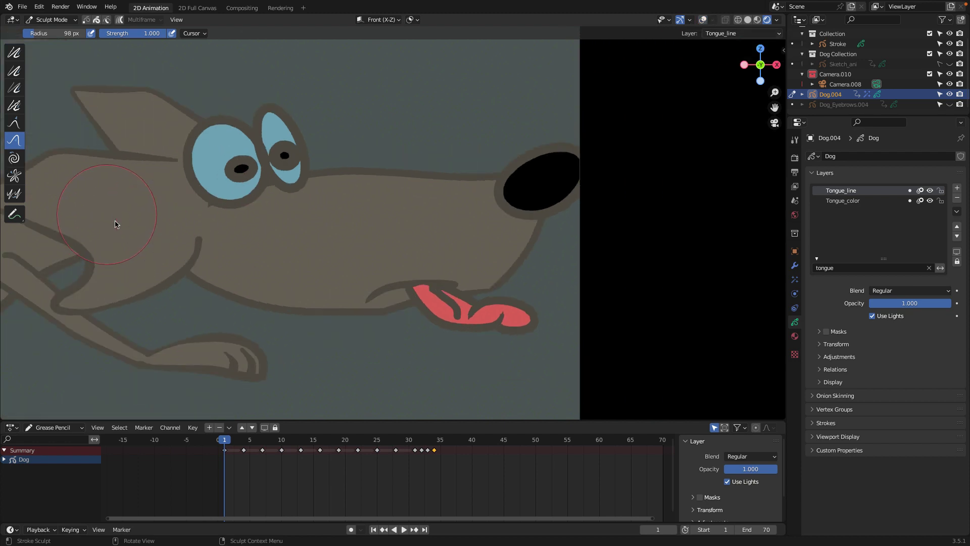
pyautogui.keyDown('ctrl'); pyautogui.scroll(-1, 115, 224); pyautogui.keyUp('ctrl')
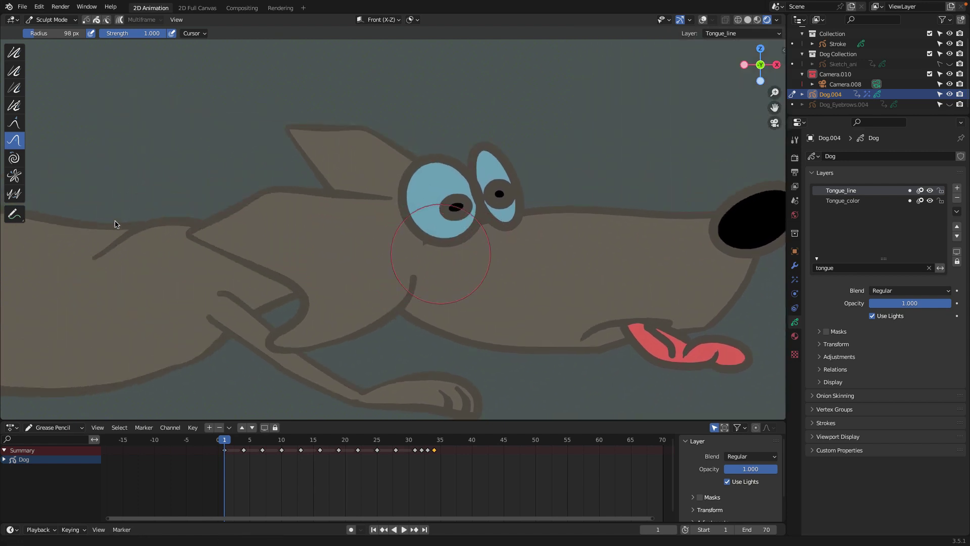
pyautogui.keyDown('ctrl'); pyautogui.scroll(-3, 115, 223); pyautogui.keyUp('ctrl')
pyautogui.keyDown('ctrl'); pyautogui.scroll(-1, 115, 224); pyautogui.keyUp('ctrl')
pyautogui.keyDown('ctrl'); pyautogui.scroll(-3, 115, 224); pyautogui.keyUp('ctrl')
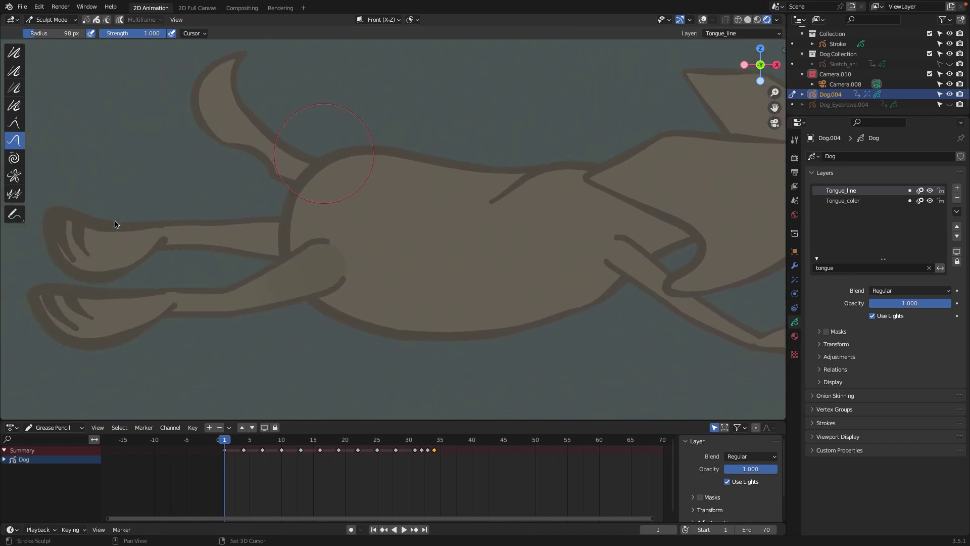
# - Step to frame 4 and frame the dog's head and chest
pyautogui.press('Right')
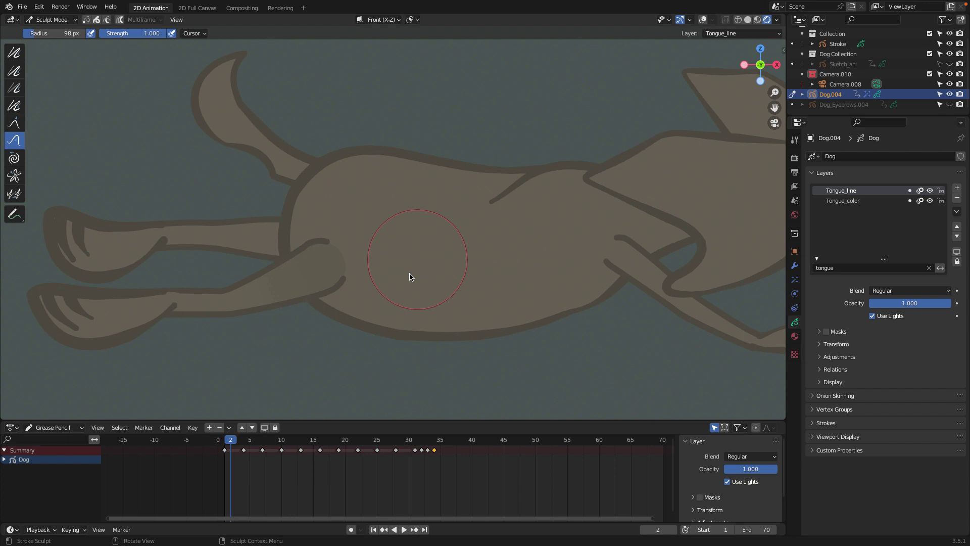
pyautogui.press('Right')
pyautogui.press('Right')
pyautogui.scroll(1, 409, 277)
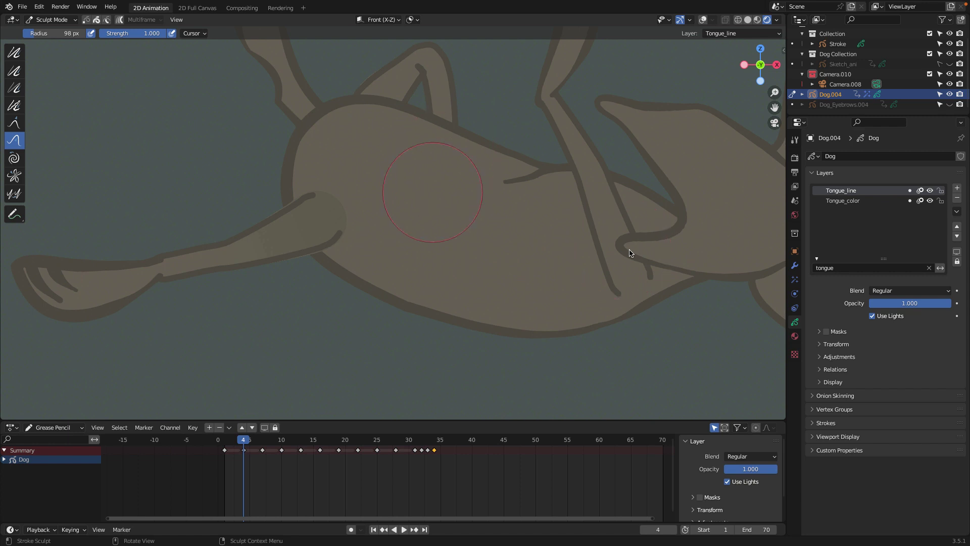
pyautogui.scroll(-3, 628, 255)
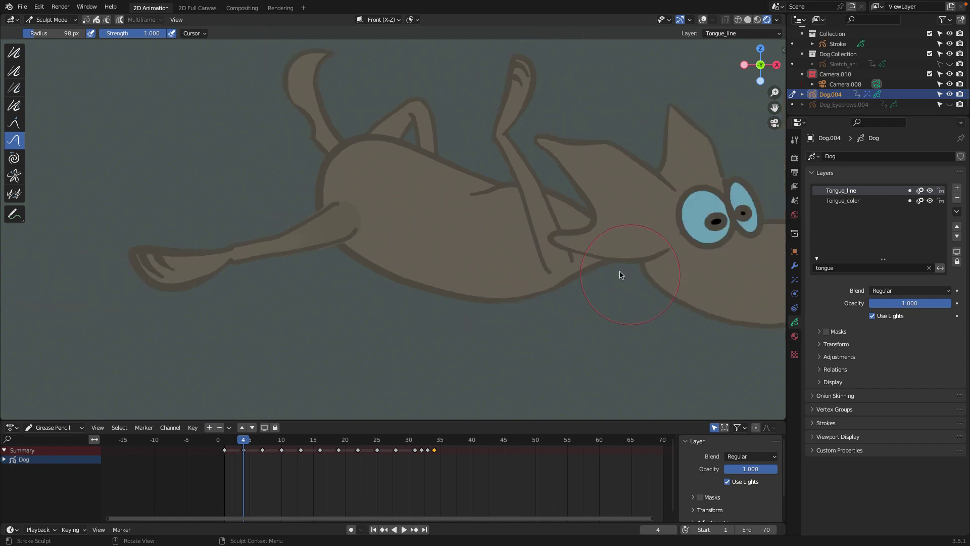
pyautogui.moveTo(621, 273)
pyautogui.keyDown('shift'); pyautogui.mouseDown(button='middle')
pyautogui.moveTo(282, 303)
pyautogui.moveTo(567, 303)
pyautogui.mouseUp(button='middle'); pyautogui.keyUp('shift')
pyautogui.keyDown('ctrl'); pyautogui.scroll(-2, 281, 303); pyautogui.keyUp('ctrl')
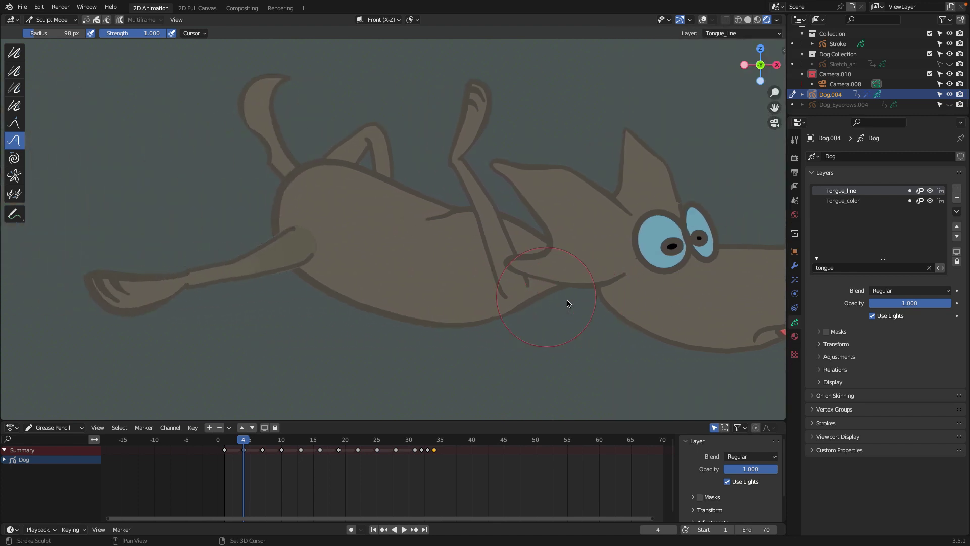
# - Step to frame 7 and zoom in on where the paw meets the jaw
pyautogui.press('Right')
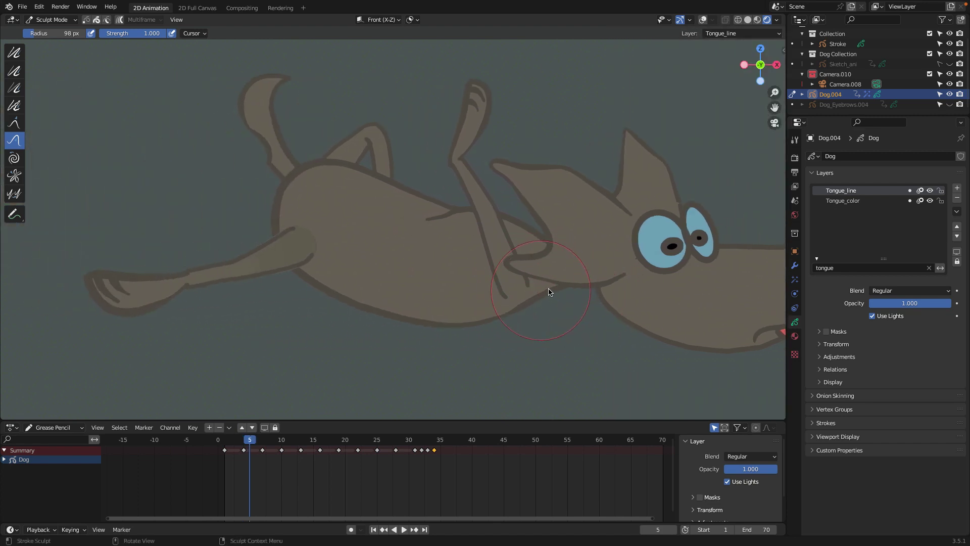
pyautogui.press('Right')
pyautogui.press('Right')
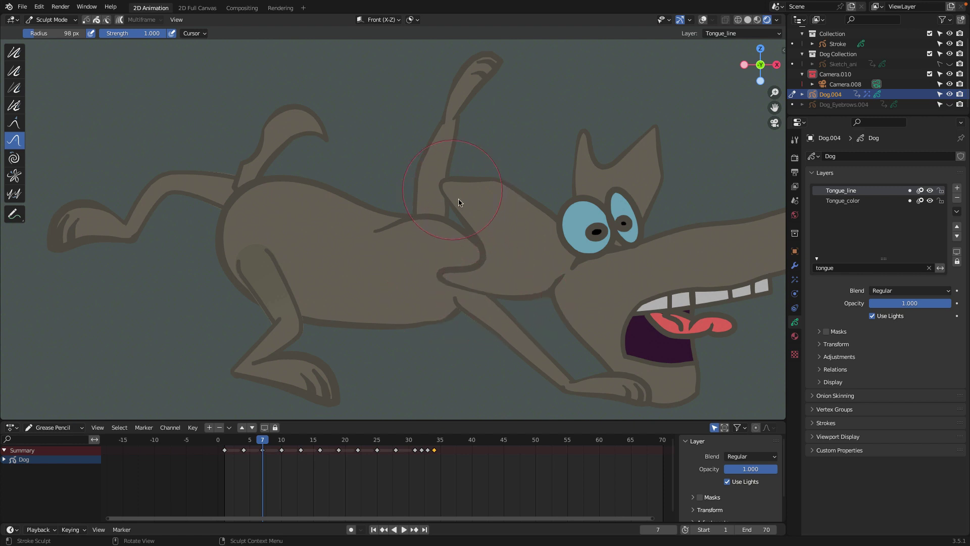
pyautogui.scroll(5, 458, 202)
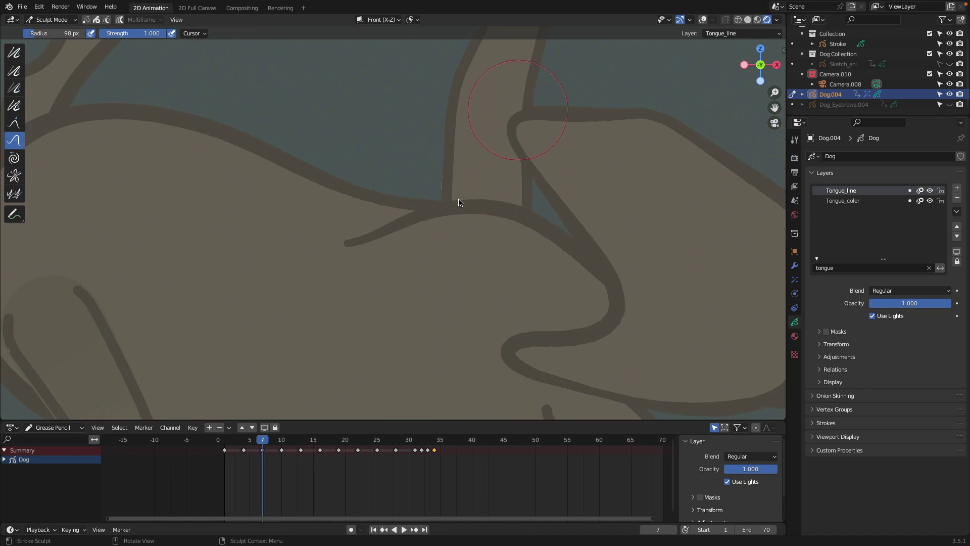
pyautogui.scroll(-3, 505, 186)
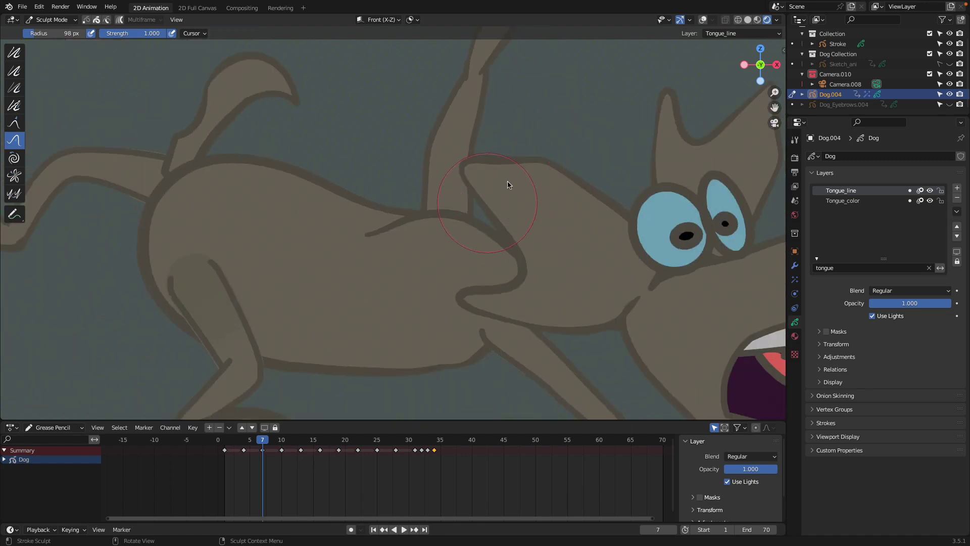
pyautogui.scroll(-3, 477, 250)
pyautogui.scroll(1, 477, 250)
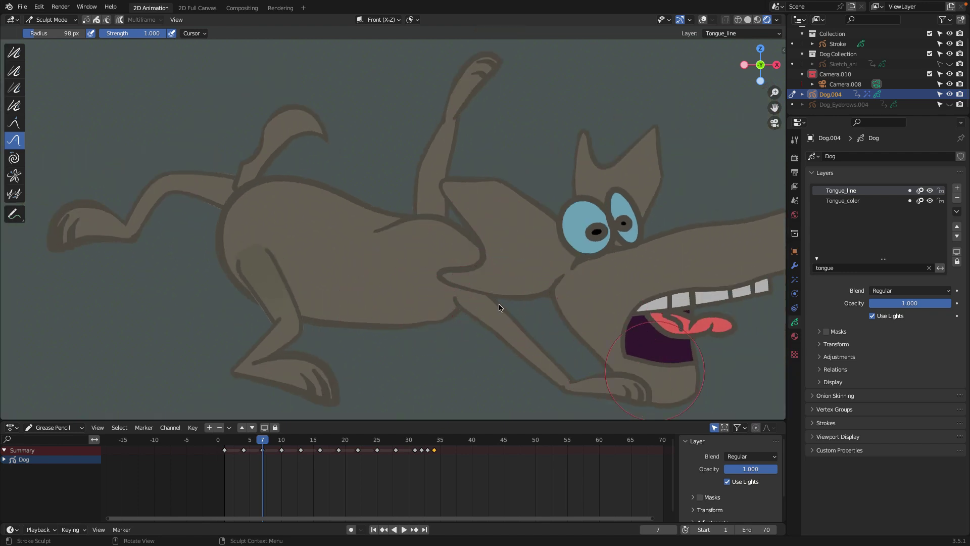
pyautogui.scroll(3, 500, 307)
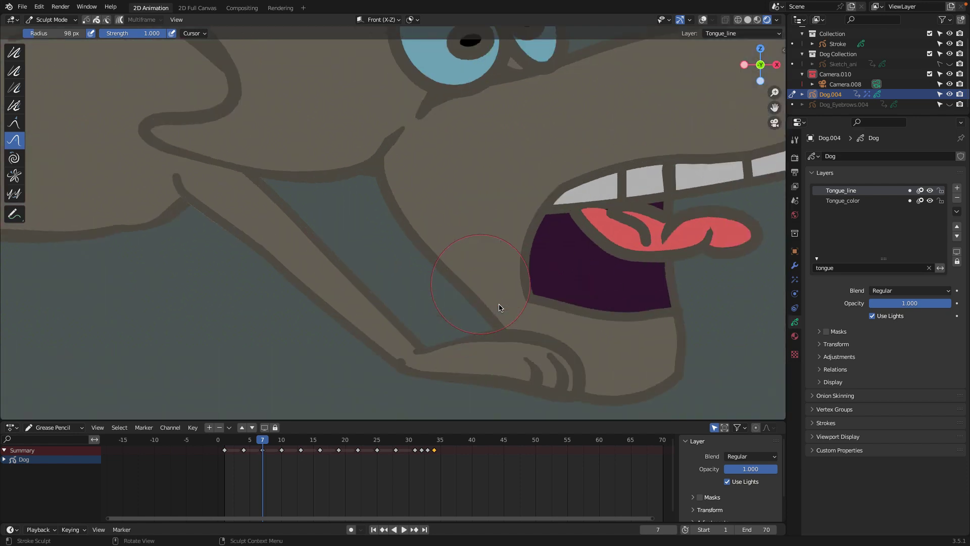
pyautogui.scroll(1, 499, 307)
pyautogui.scroll(2, 499, 307)
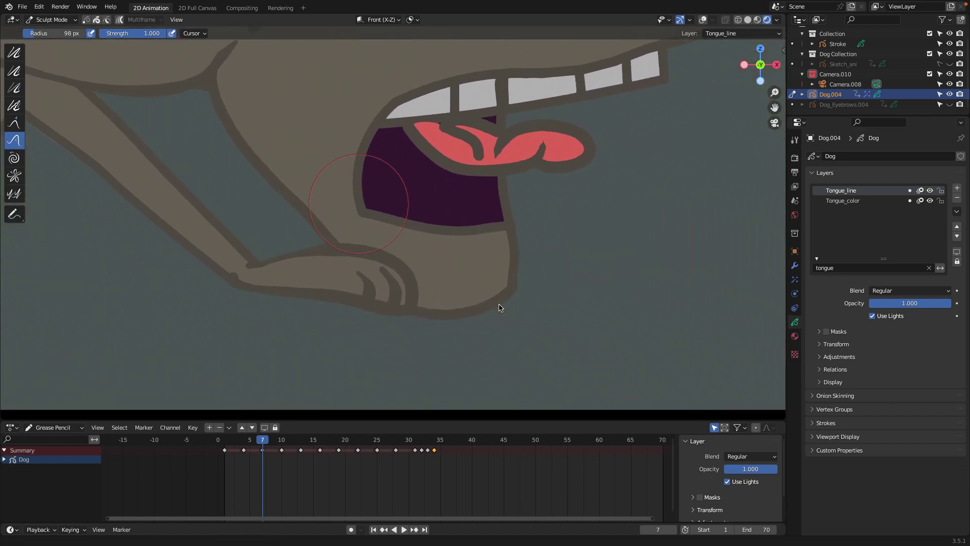
pyautogui.scroll(1, 498, 303)
pyautogui.scroll(1, 498, 304)
pyautogui.scroll(1, 453, 328)
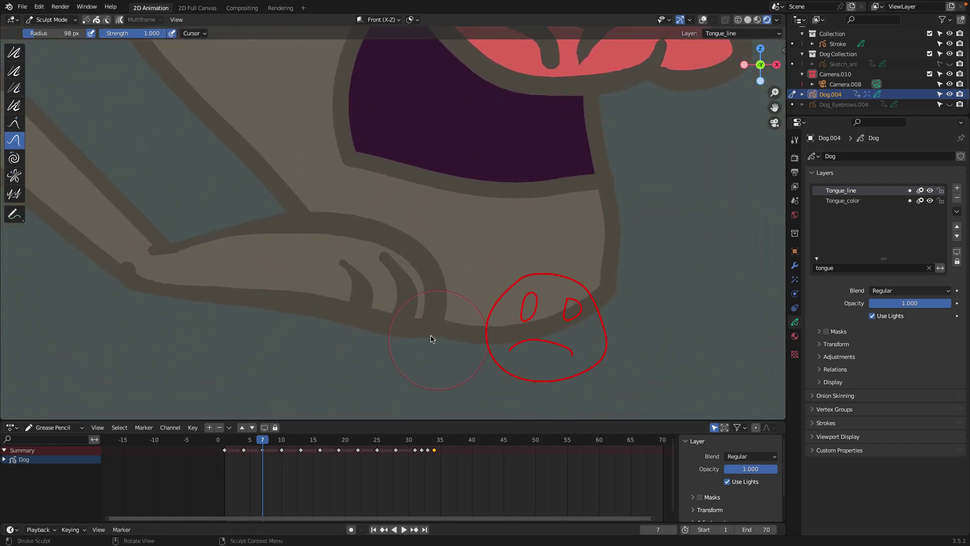
# - Replace the 'tongue' layer filter with 'foot'
pyautogui.click(865, 268)
pyautogui.press('BackSpace')
pyautogui.press('Return')
pyautogui.click(825, 271)
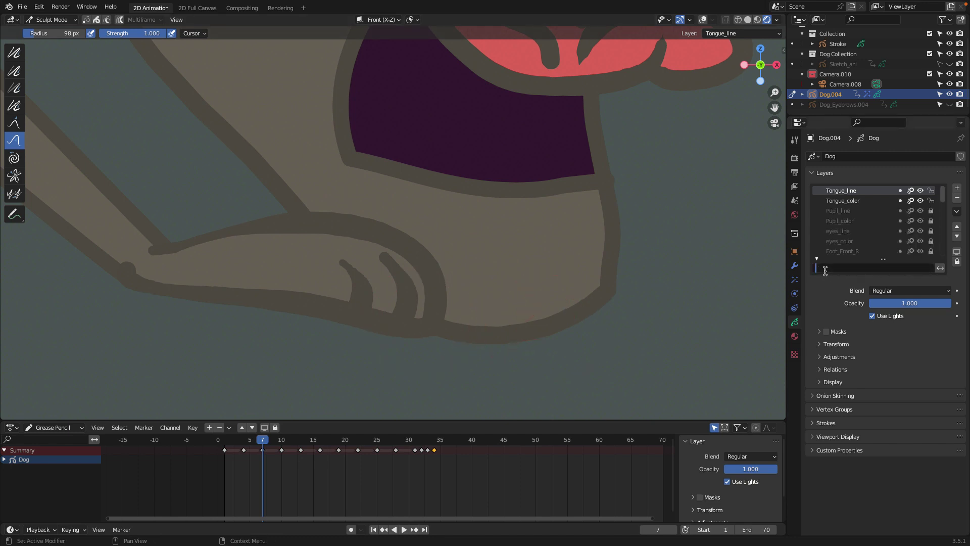
pyautogui.write('pa')
pyautogui.press('BackSpace')
pyautogui.press('BackSpace')
pyautogui.write('foot')
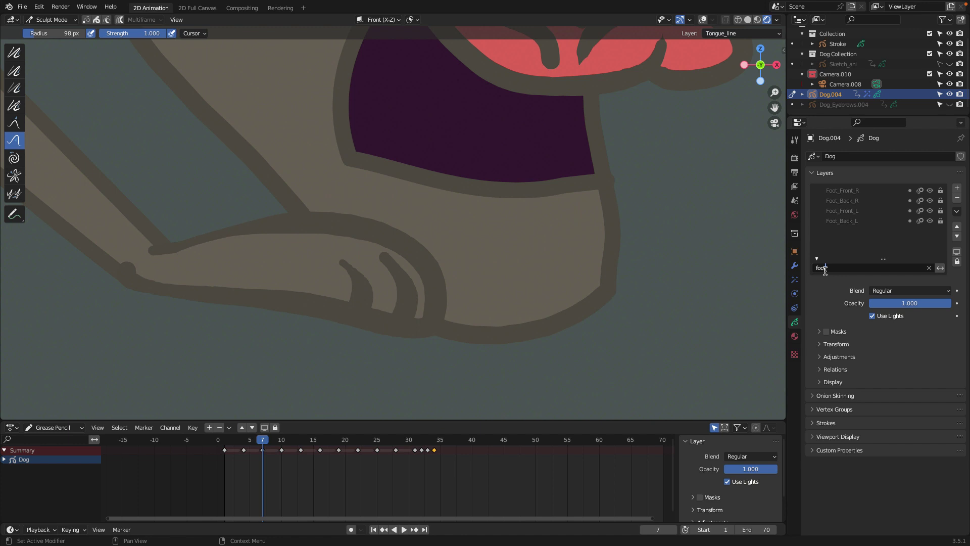
pyautogui.press('Return')
# - Unlock and hide the Foot_Front_R layer, then switch to Edit Mode
pyautogui.click(931, 191)
pyautogui.click(930, 190)
pyautogui.click(931, 191)
pyautogui.click(941, 191)
pyautogui.click(931, 191)
pyautogui.click(51, 20)
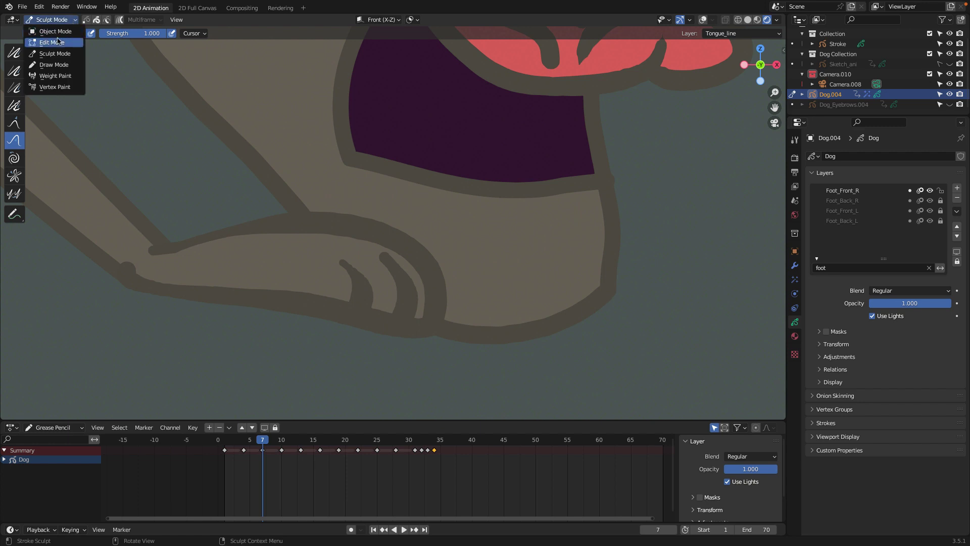
pyautogui.click(59, 51)
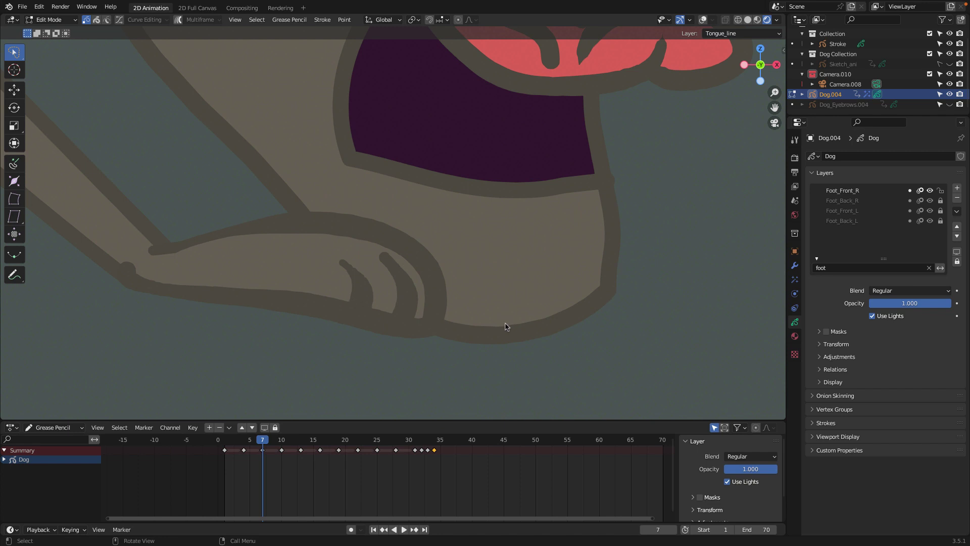
# - Lock the Tongue_line and Tongue_color layers after clearing the layer filter
pyautogui.press('r')
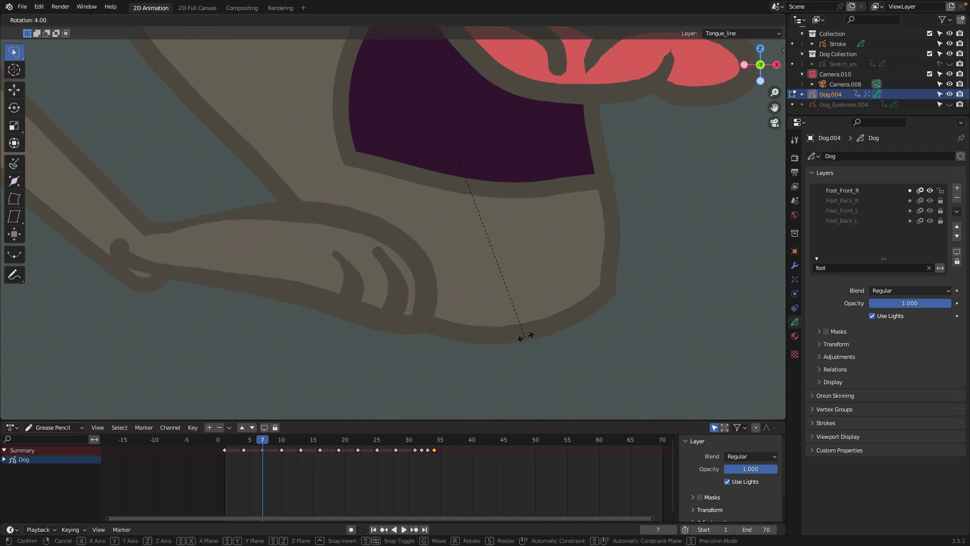
pyautogui.click(531, 329)
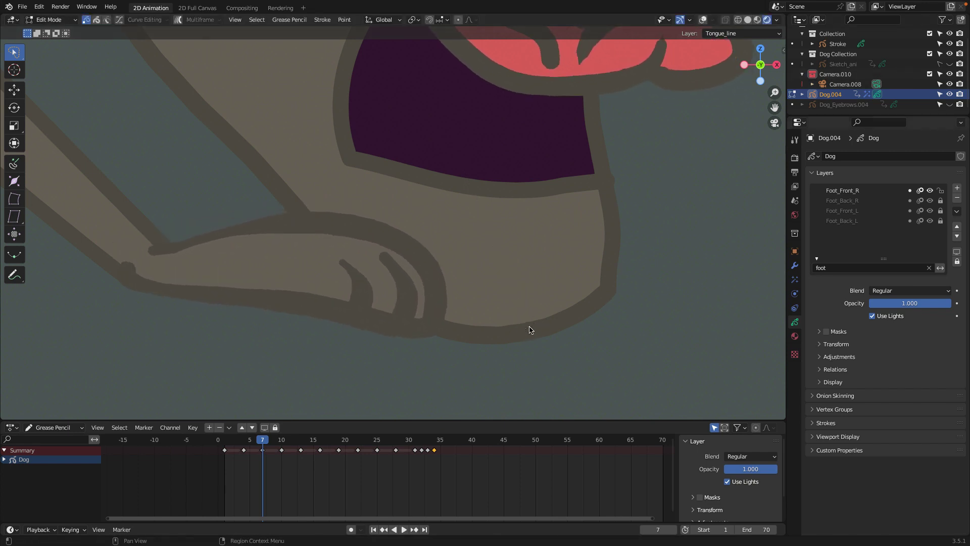
pyautogui.click(929, 269)
pyautogui.click(931, 190)
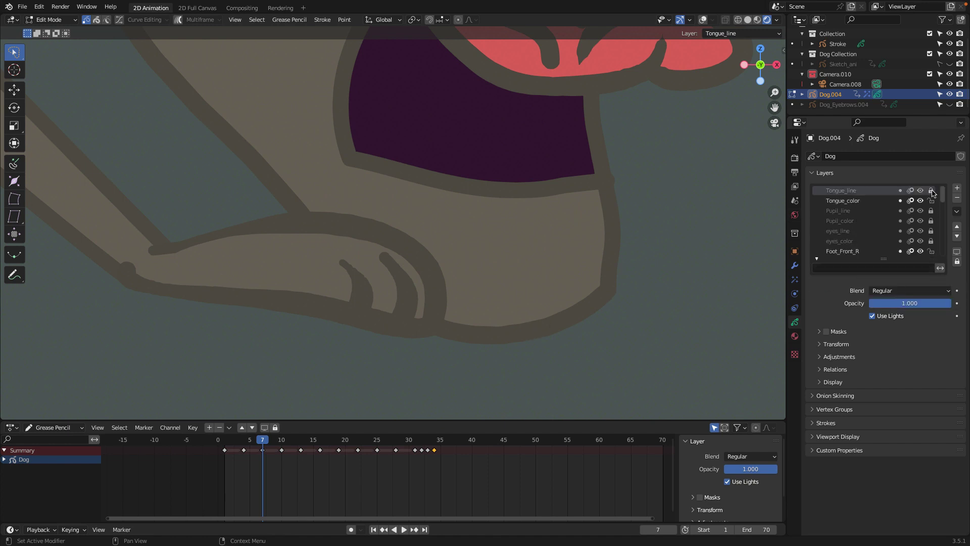
pyautogui.click(874, 268)
pyautogui.write('r')
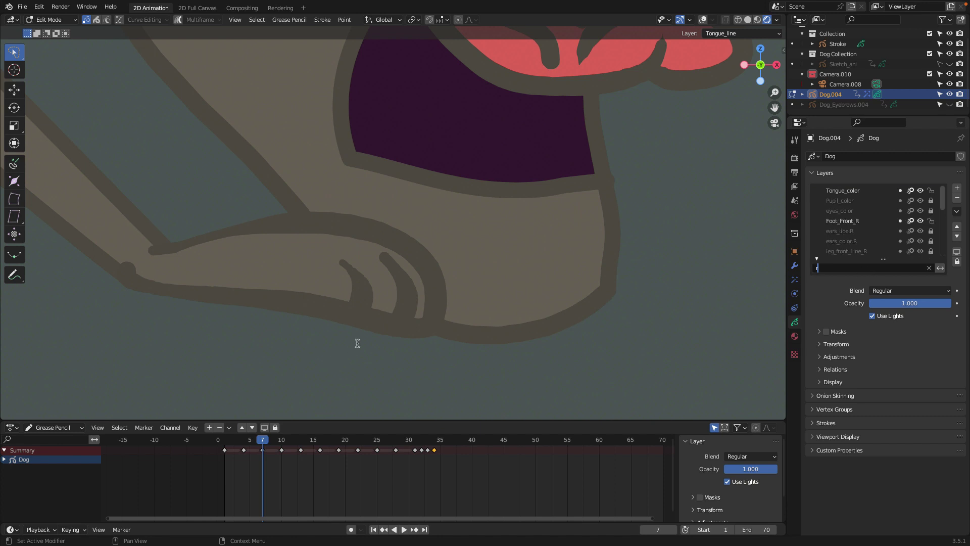
pyautogui.write('a')
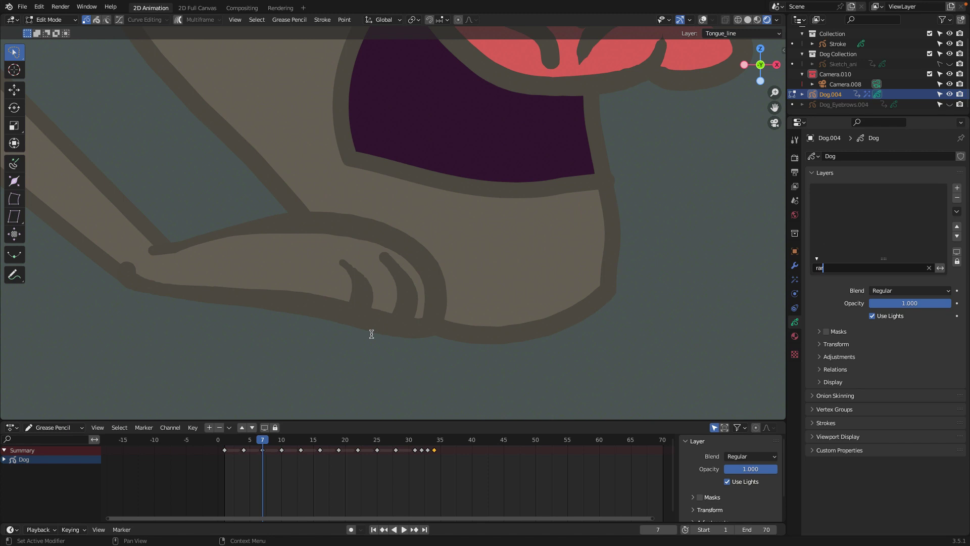
pyautogui.press('Return')
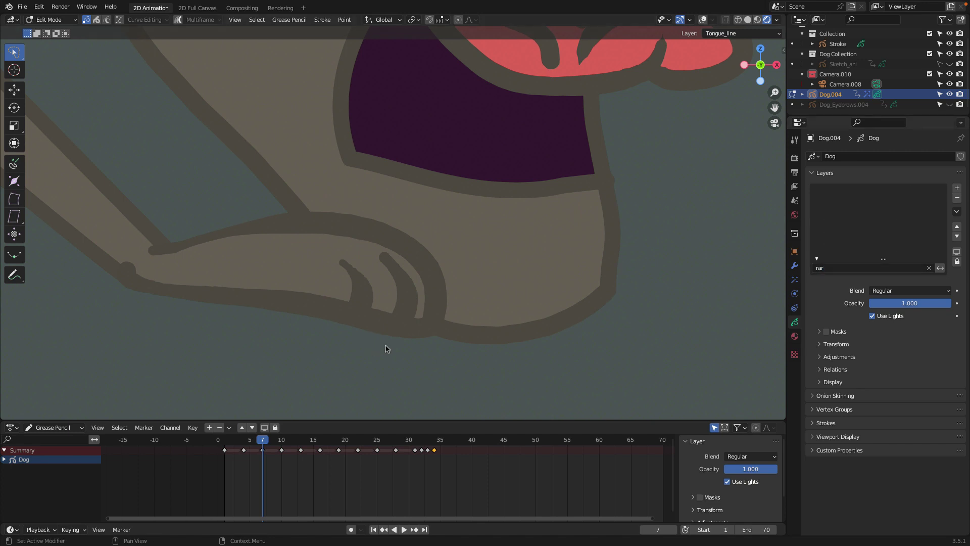
pyautogui.click(928, 268)
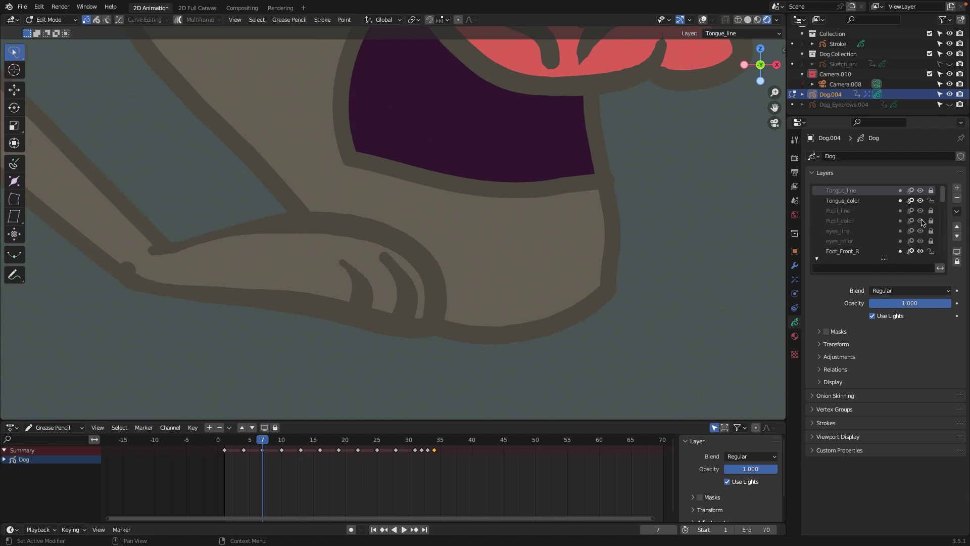
pyautogui.click(932, 200)
# - Lasso-select the front paw, rotate it, and move it clear of the jaw line
pyautogui.scroll(-2, 922, 244)
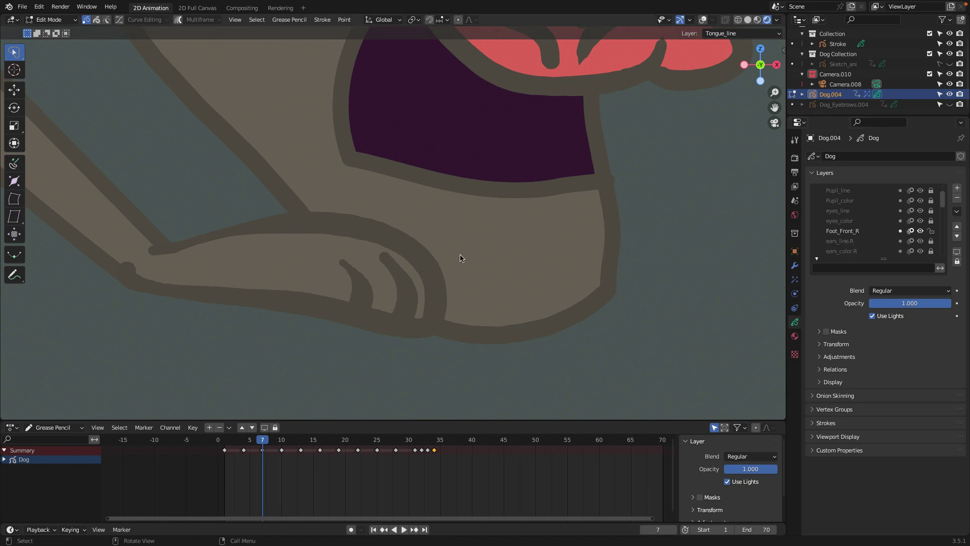
pyautogui.scroll(-3, 460, 257)
pyautogui.scroll(-2, 460, 258)
pyautogui.scroll(2, 460, 258)
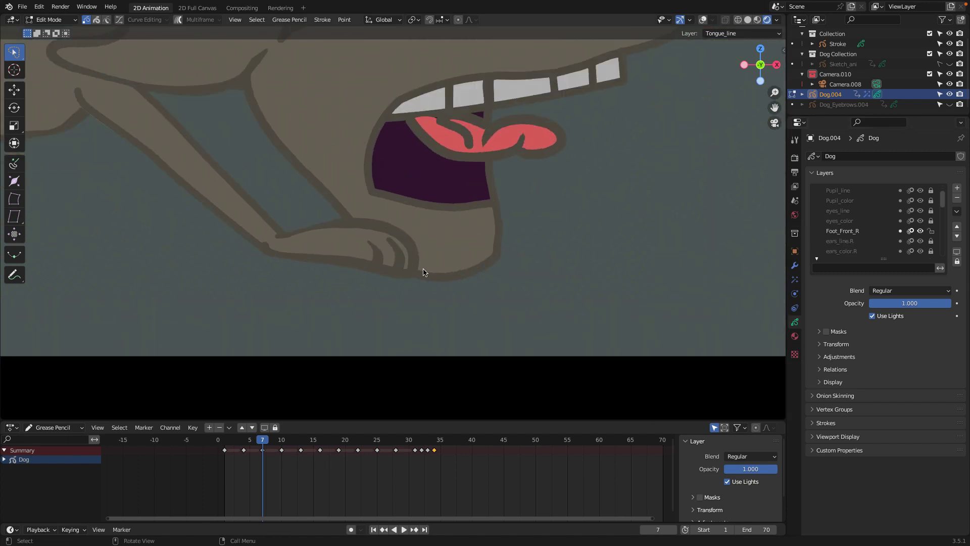
pyautogui.keyDown('ctrl'); pyautogui.moveTo(456, 259); pyautogui.dragTo(502, 265, button='right'); pyautogui.keyUp('ctrl')
pyautogui.press('r')
pyautogui.click(415, 276)
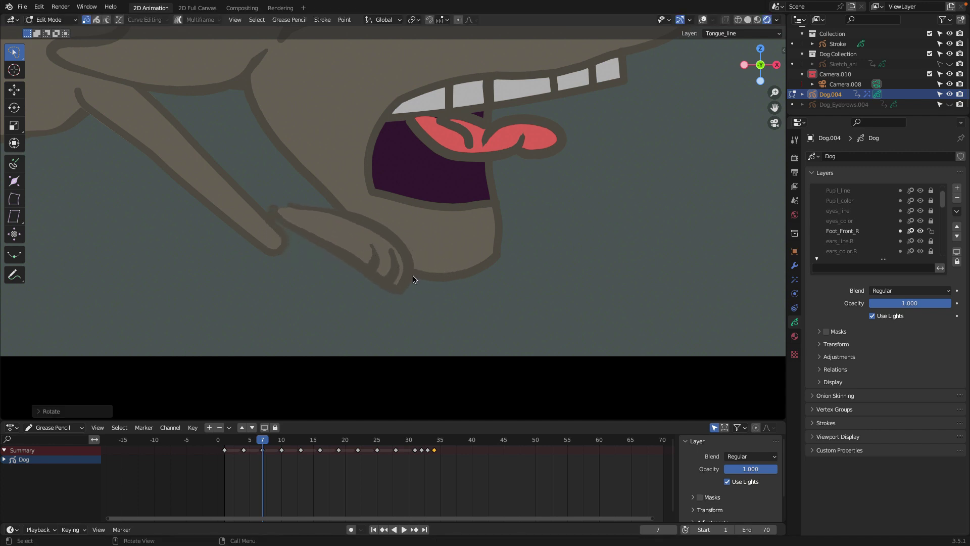
pyautogui.press('g')
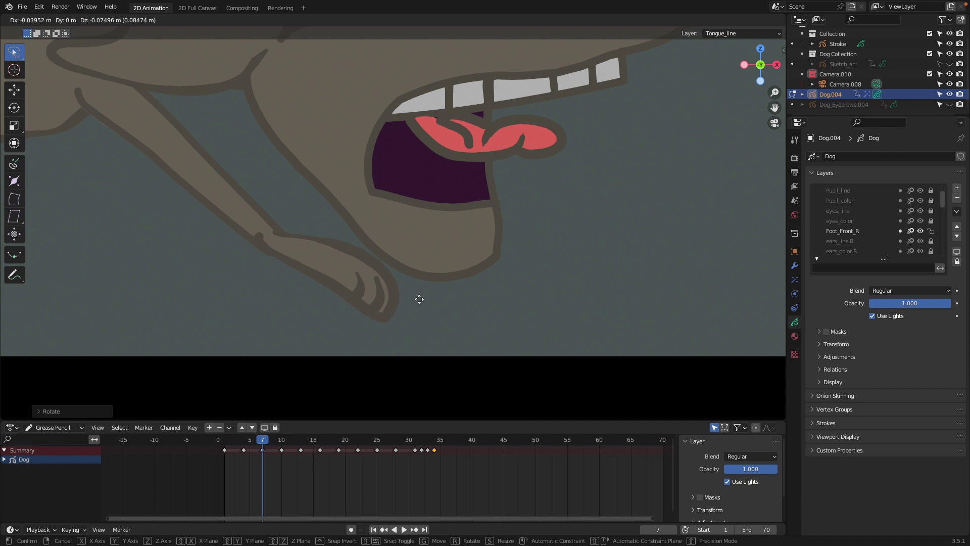
pyautogui.click(419, 299)
pyautogui.scroll(3, 357, 288)
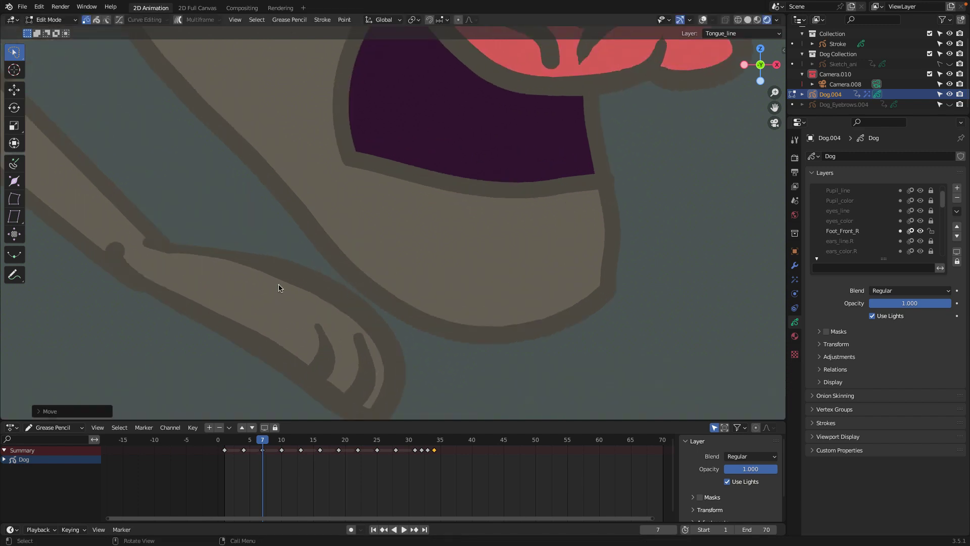
pyautogui.keyDown('ctrl'); pyautogui.scroll(-5, 279, 287); pyautogui.keyUp('ctrl')
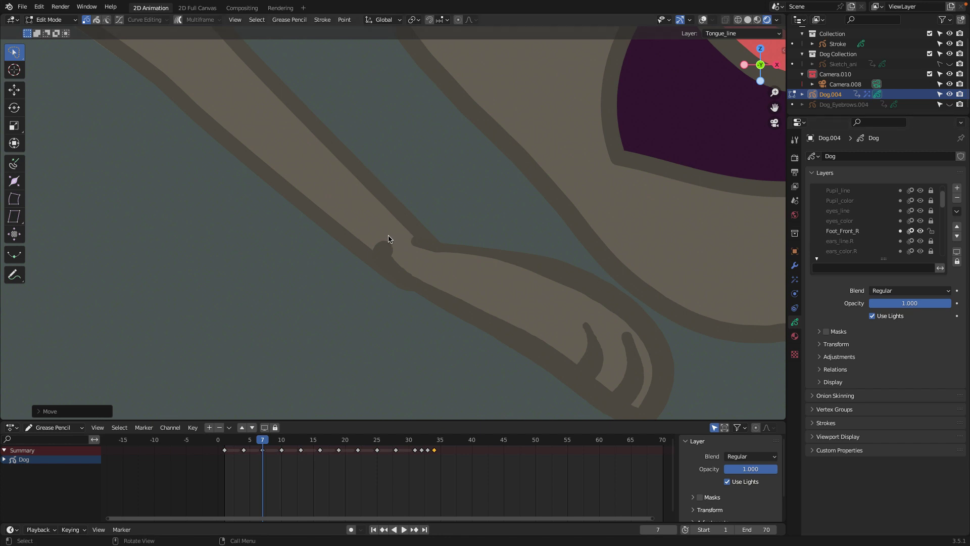
# - Undo the last move, show overlays, and delete the selected leg stroke points
pyautogui.hotkey('ctrl', 'z')
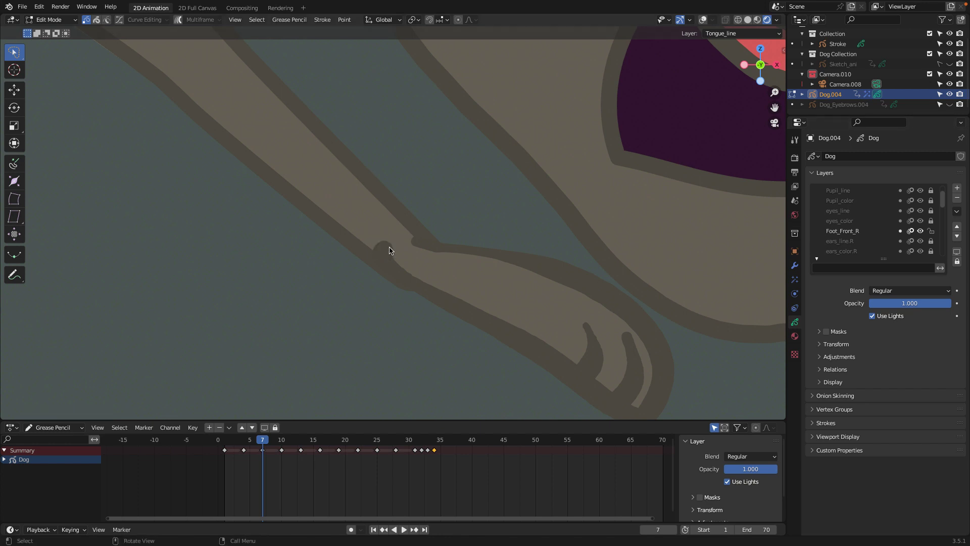
pyautogui.click(703, 19)
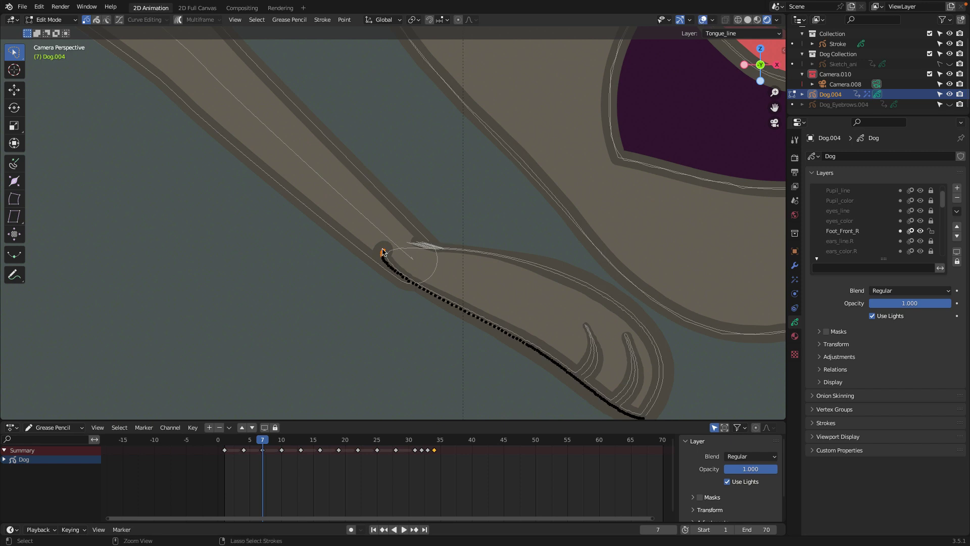
pyautogui.press('x')
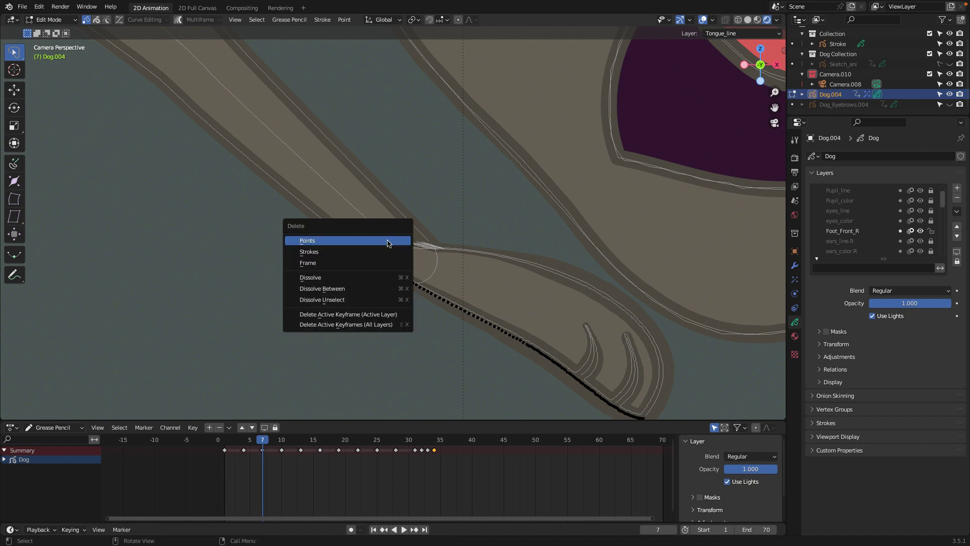
pyautogui.click(389, 241)
# - Move the leg line's end point left and scale its tips tighter
pyautogui.click(414, 244)
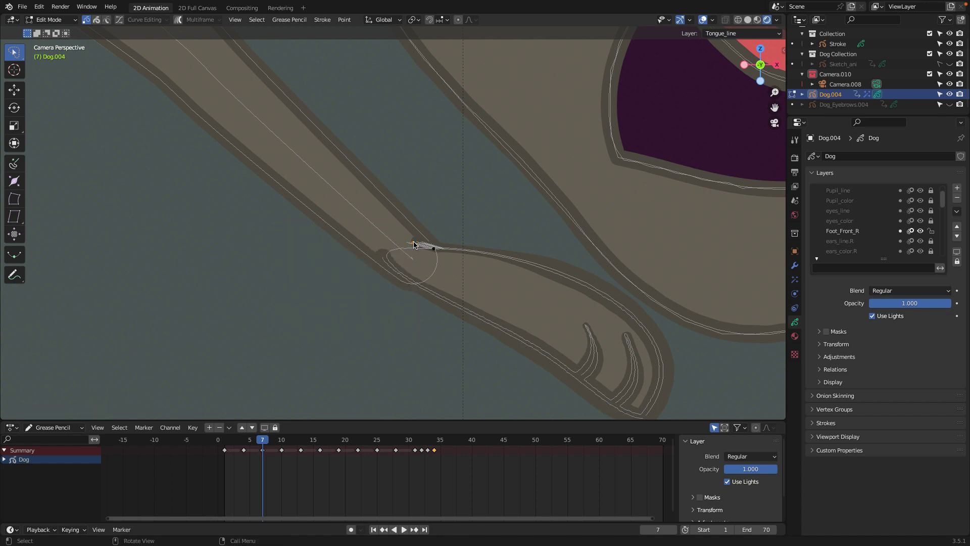
pyautogui.scroll(2, 415, 246)
pyautogui.scroll(4, 423, 245)
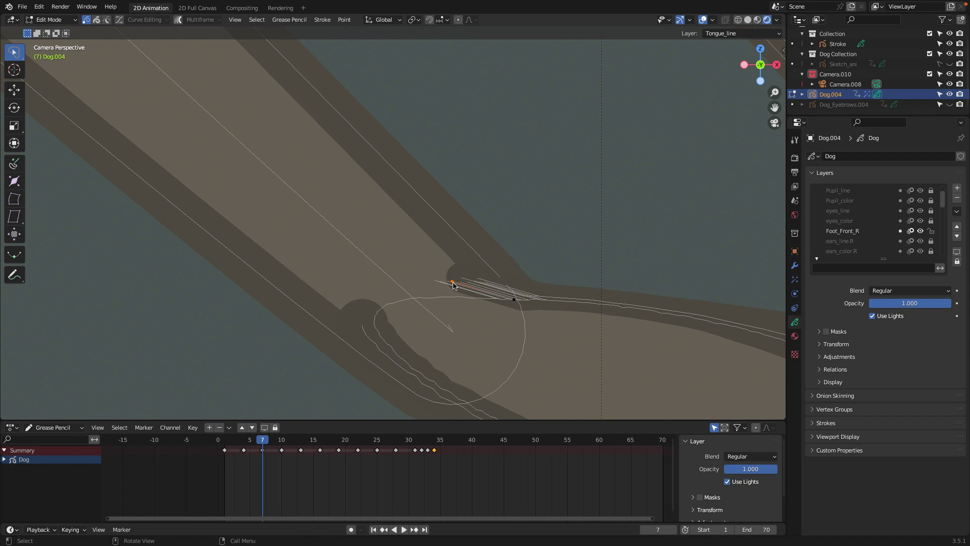
pyautogui.press('g')
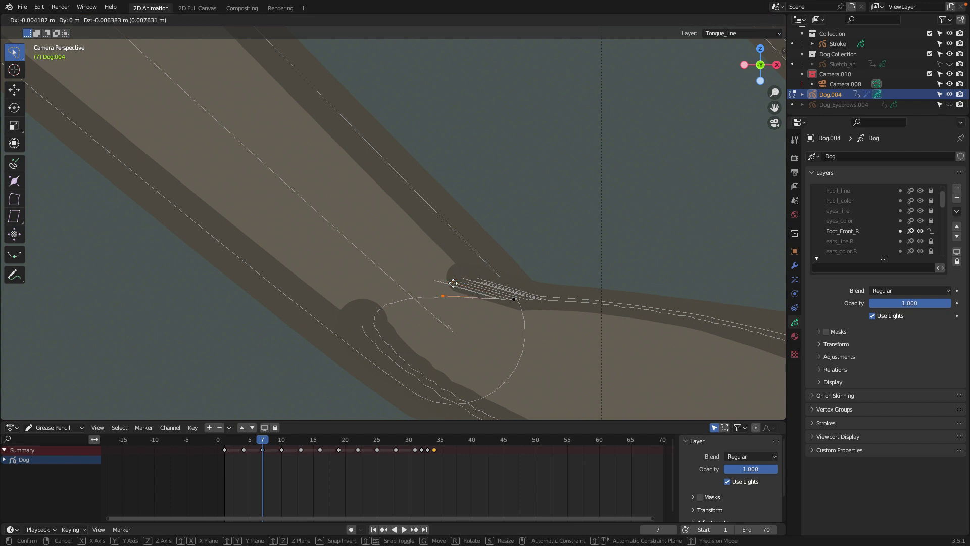
pyautogui.press('Escape')
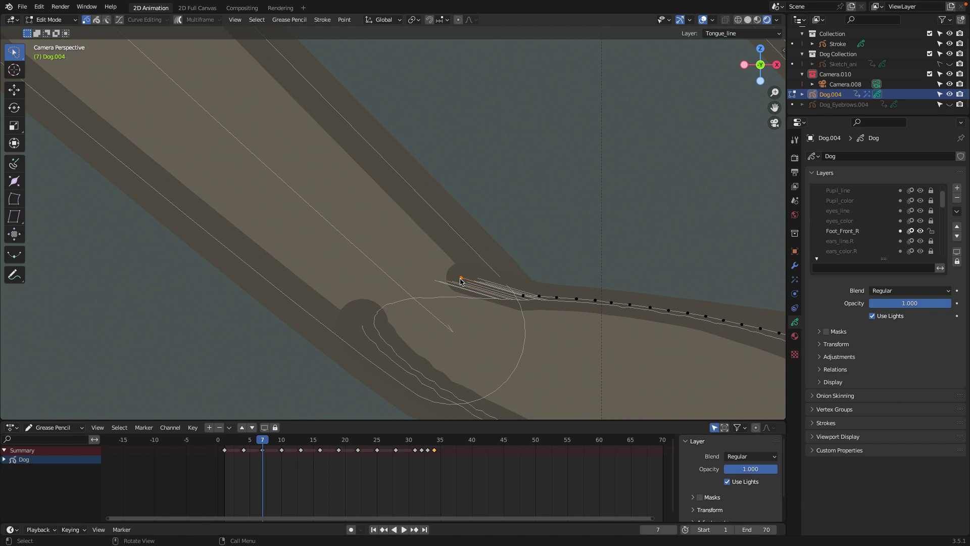
pyautogui.press('g')
pyautogui.click(437, 283)
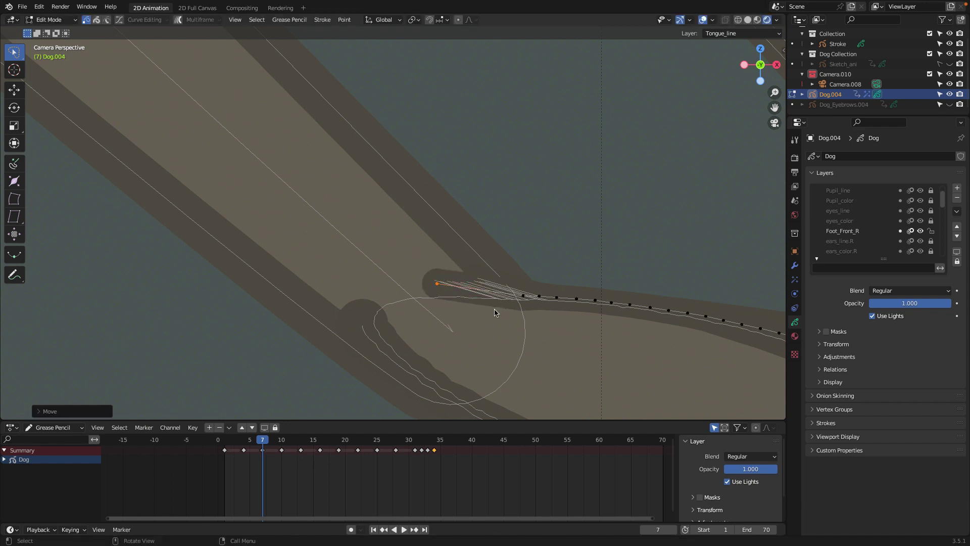
pyautogui.press('s')
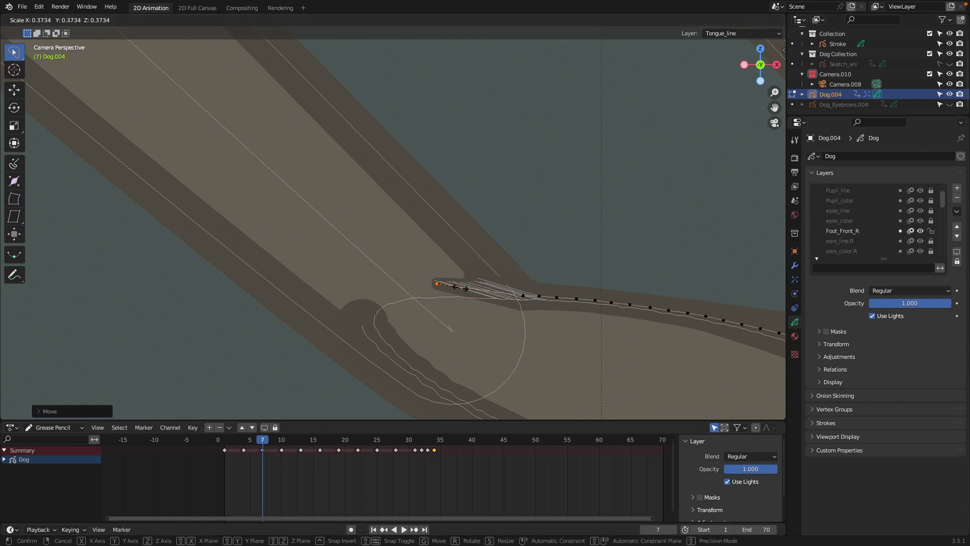
pyautogui.click(461, 288)
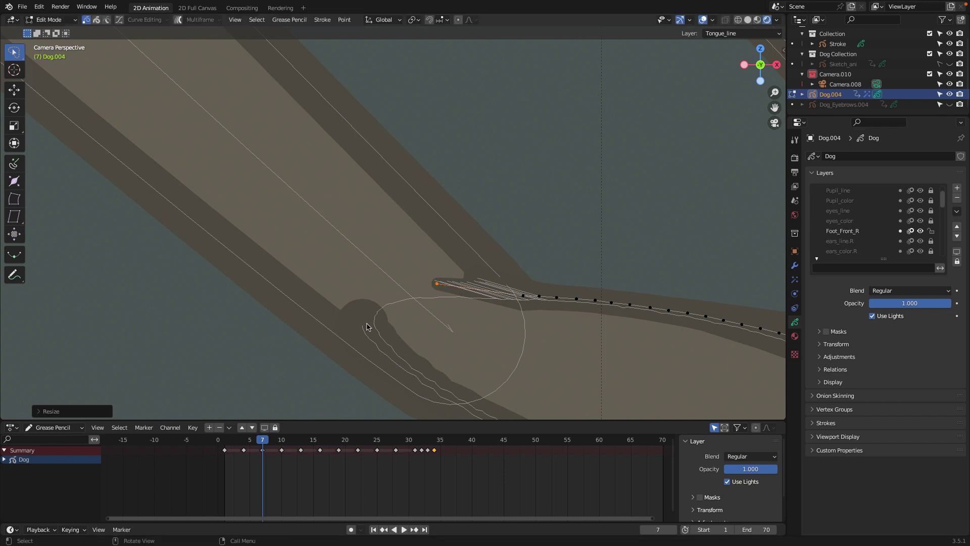
# - Delete the stray points along the lower curve near the front paw
pyautogui.click(367, 326)
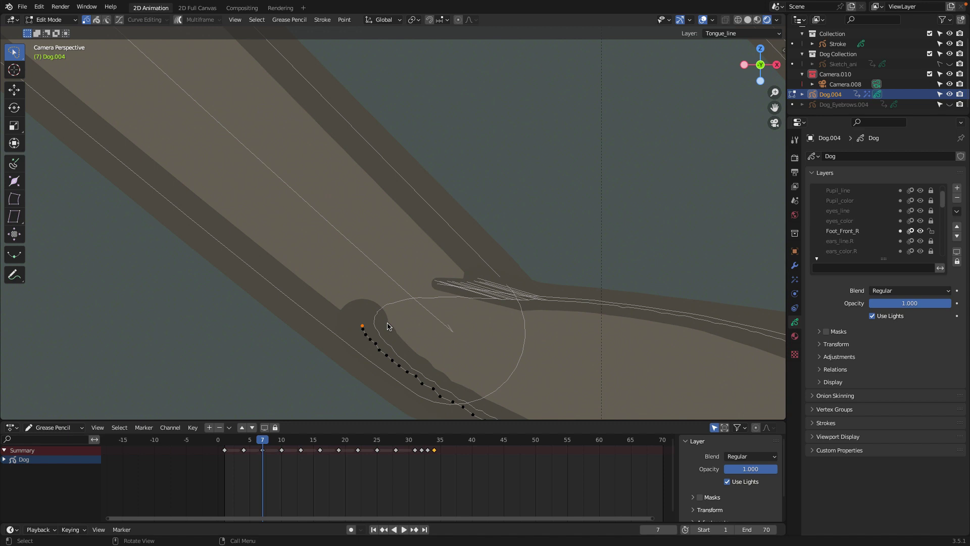
pyautogui.press('x')
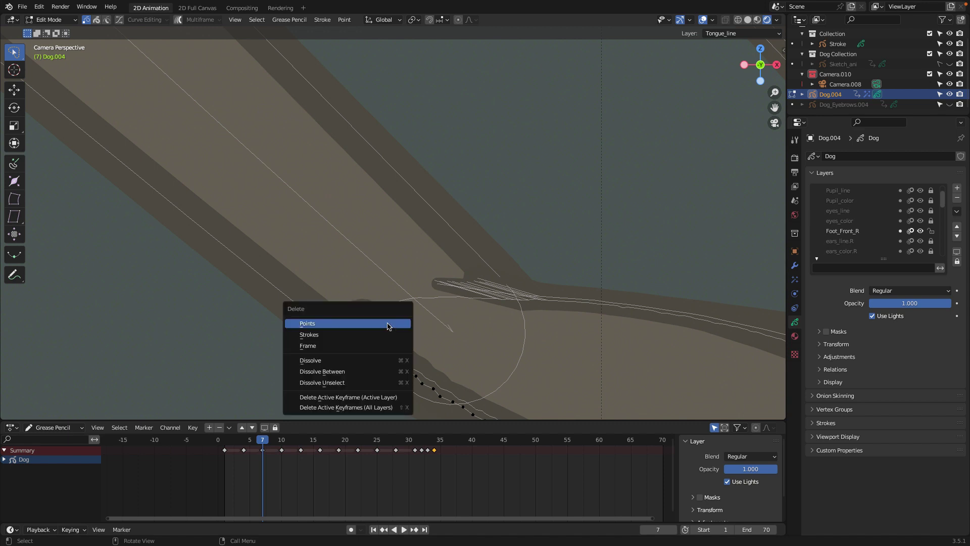
pyautogui.click(388, 326)
pyautogui.click(367, 332)
pyautogui.press('x')
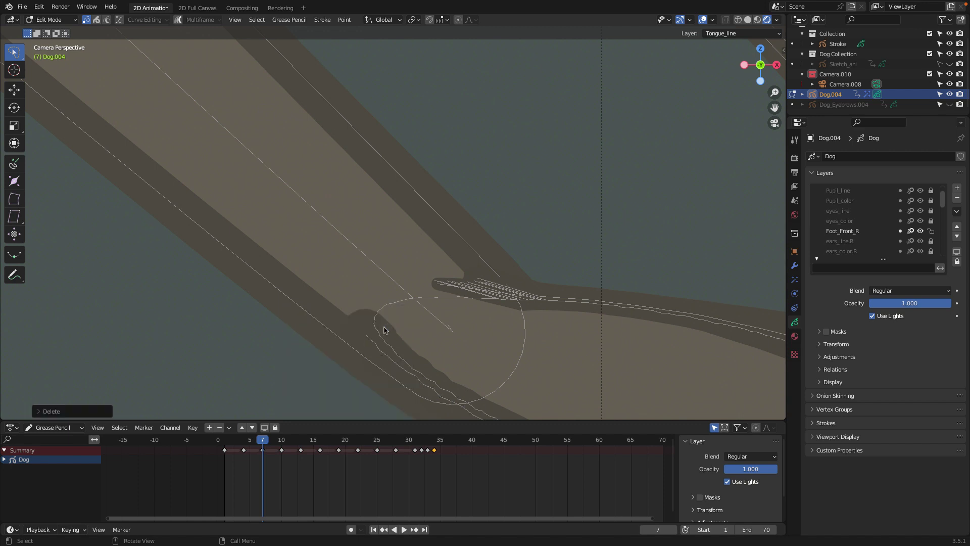
pyautogui.click(366, 335)
pyautogui.press('x')
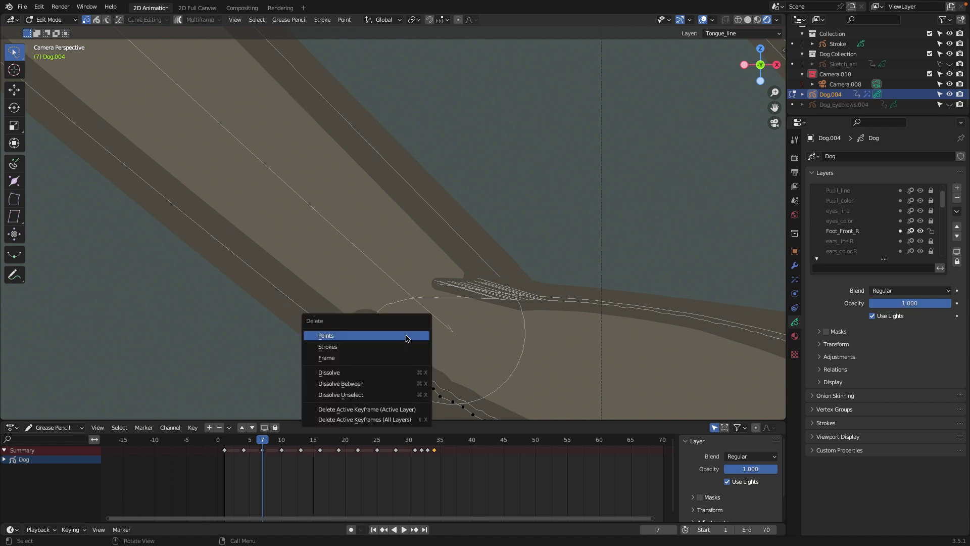
pyautogui.click(405, 336)
pyautogui.click(375, 342)
pyautogui.press('x')
pyautogui.click(393, 342)
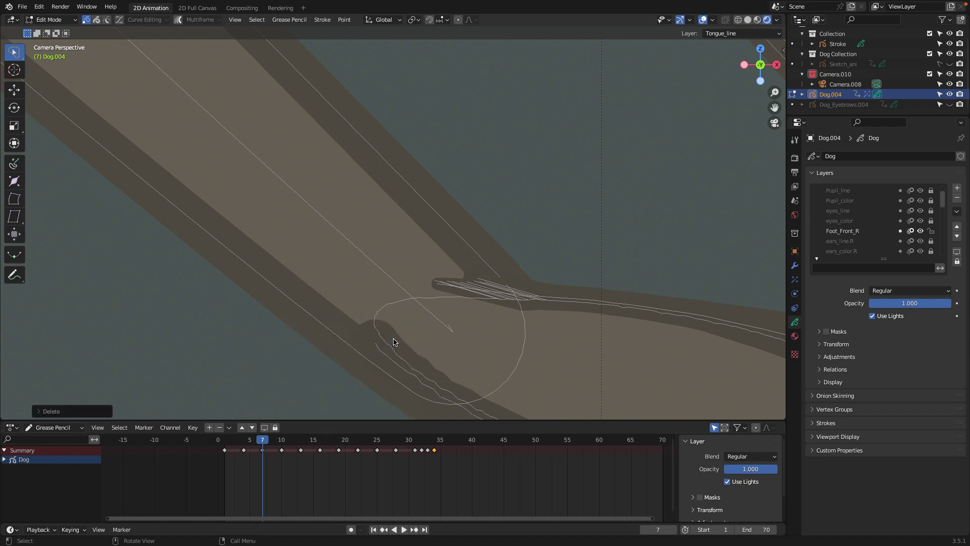
pyautogui.scroll(-2, 393, 342)
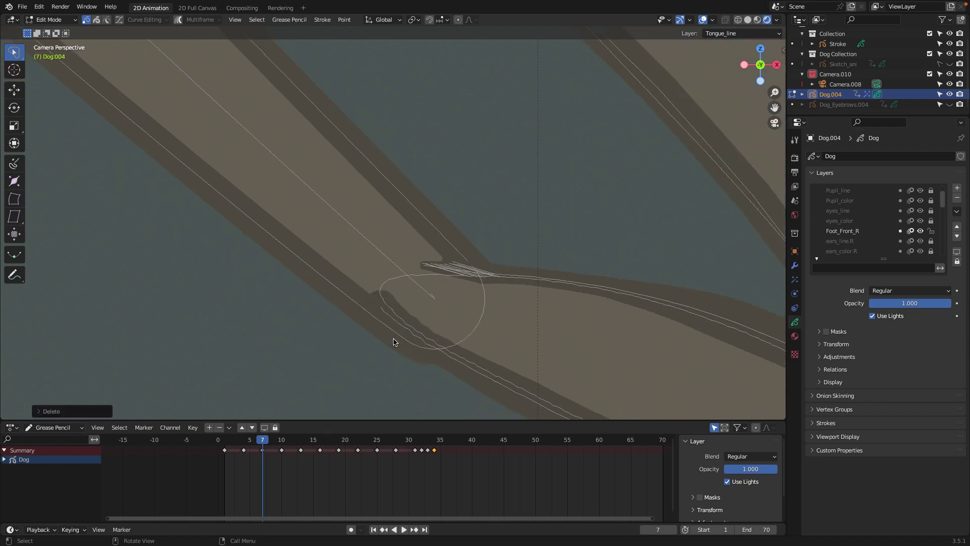
pyautogui.click(51, 20)
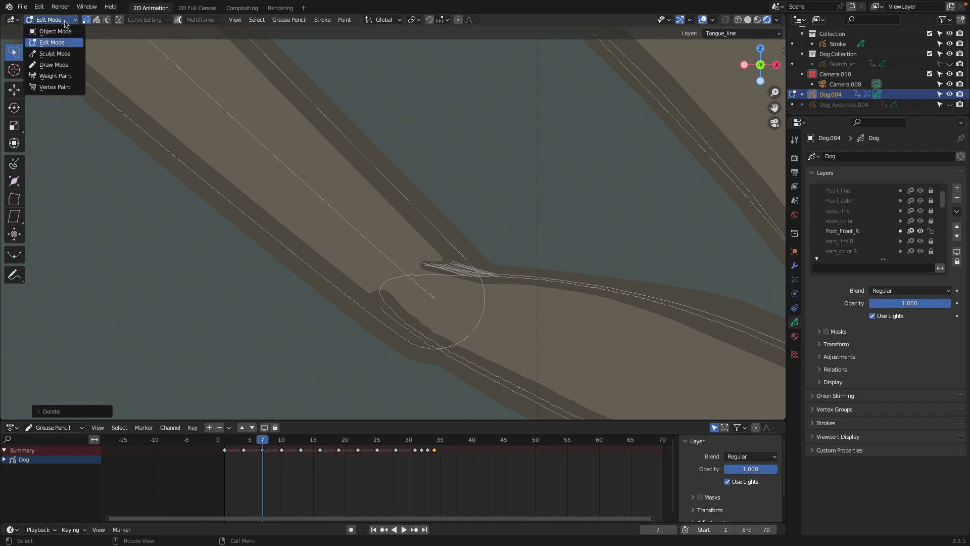
# - Push the strokes at the leg junction down slightly in Sculpt Mode
pyautogui.click(53, 54)
pyautogui.moveTo(390, 314)
pyautogui.mouseDown()
pyautogui.moveTo(384, 303)
pyautogui.moveTo(418, 328)
pyautogui.mouseUp()
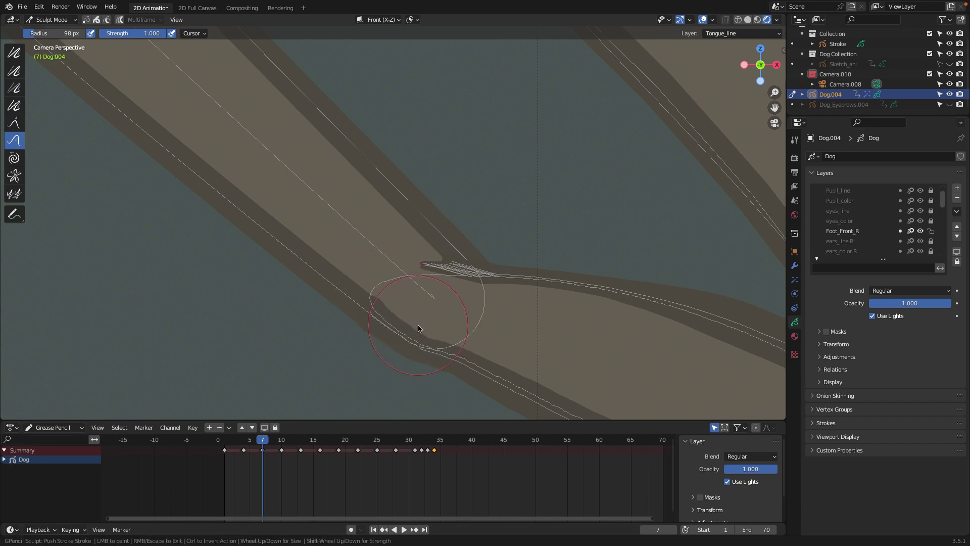
pyautogui.moveTo(418, 329); pyautogui.dragTo(414, 349)
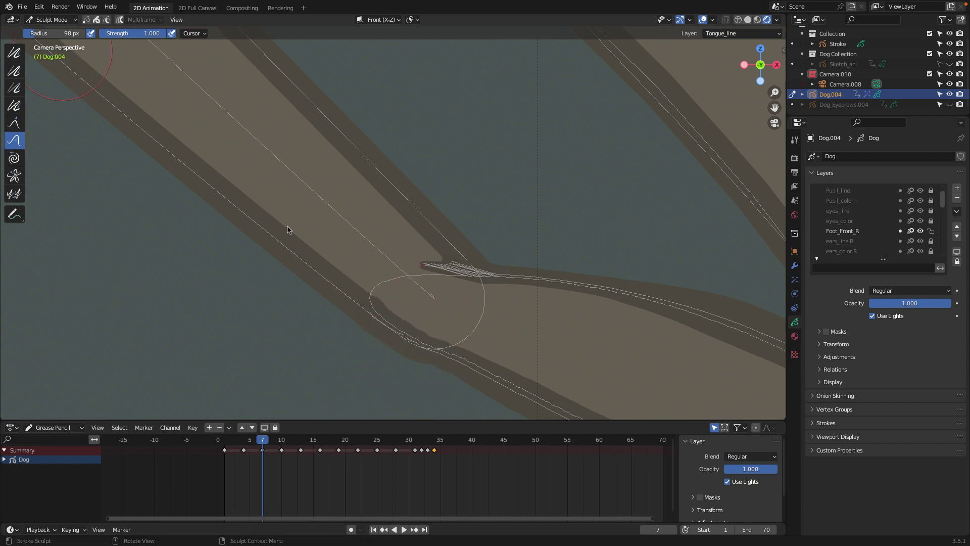
# - Switch to Draw Mode with the eraser and briefly hide overlays
pyautogui.click(52, 19)
pyautogui.click(50, 60)
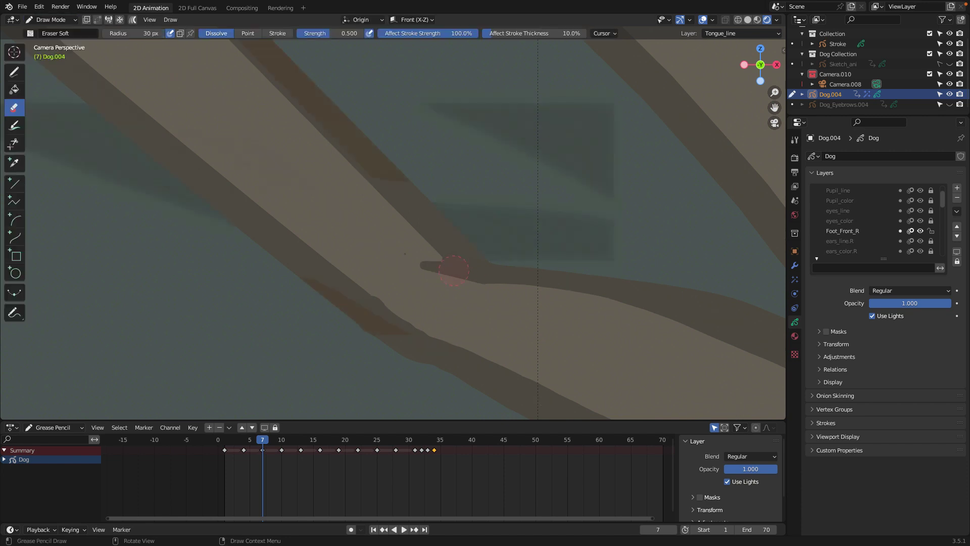
pyautogui.scroll(-2, 454, 270)
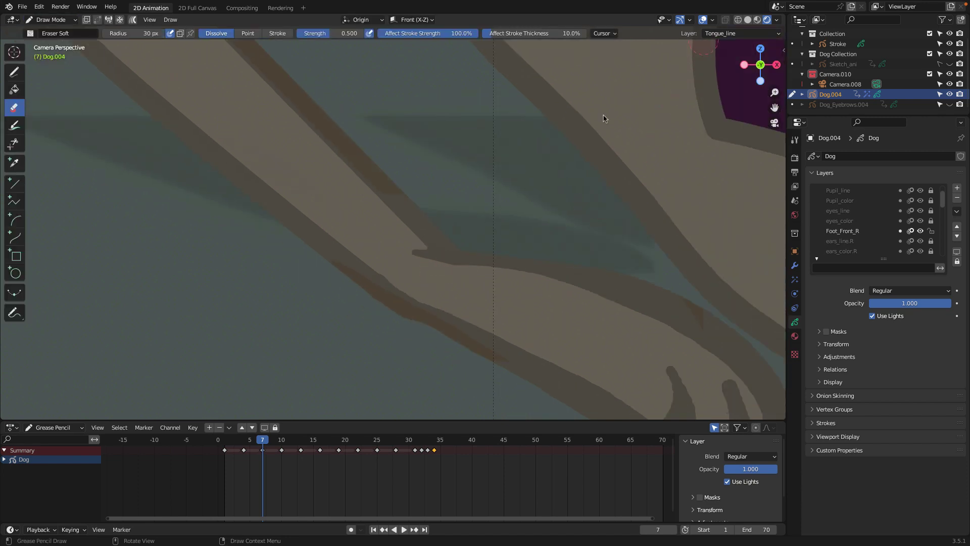
pyautogui.click(703, 20)
pyautogui.scroll(-2, 467, 224)
pyautogui.scroll(3, 468, 223)
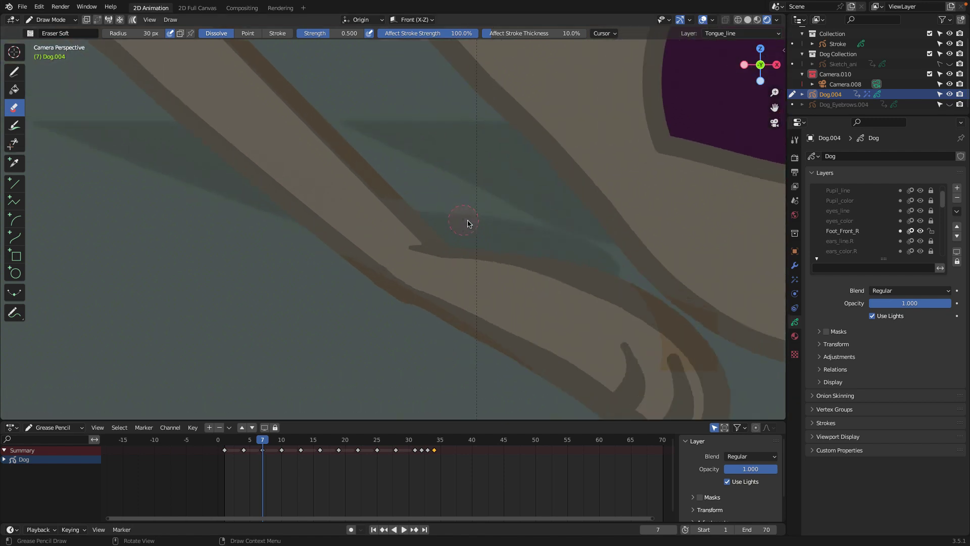
# - Set the viewport shading to Material Preview and check the dog
pyautogui.click(758, 20)
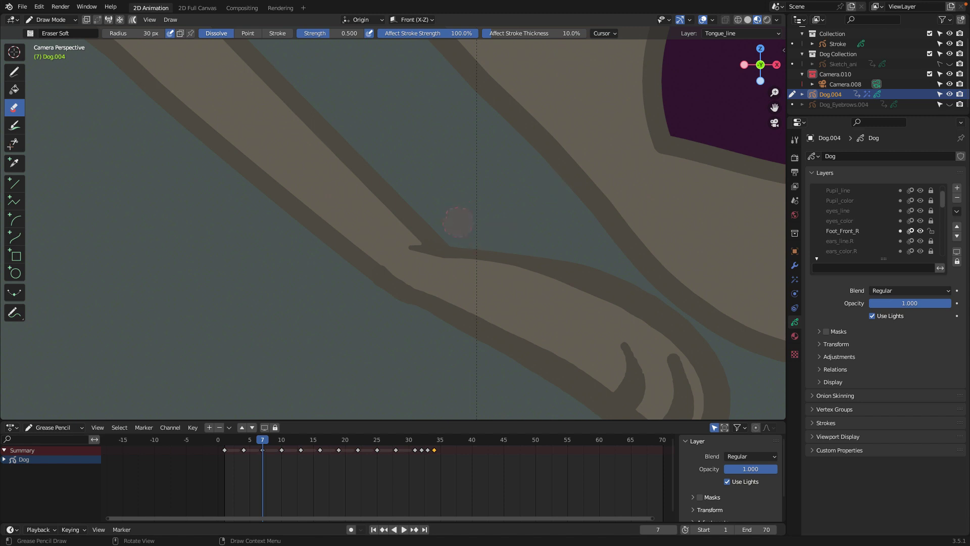
pyautogui.scroll(-3, 426, 287)
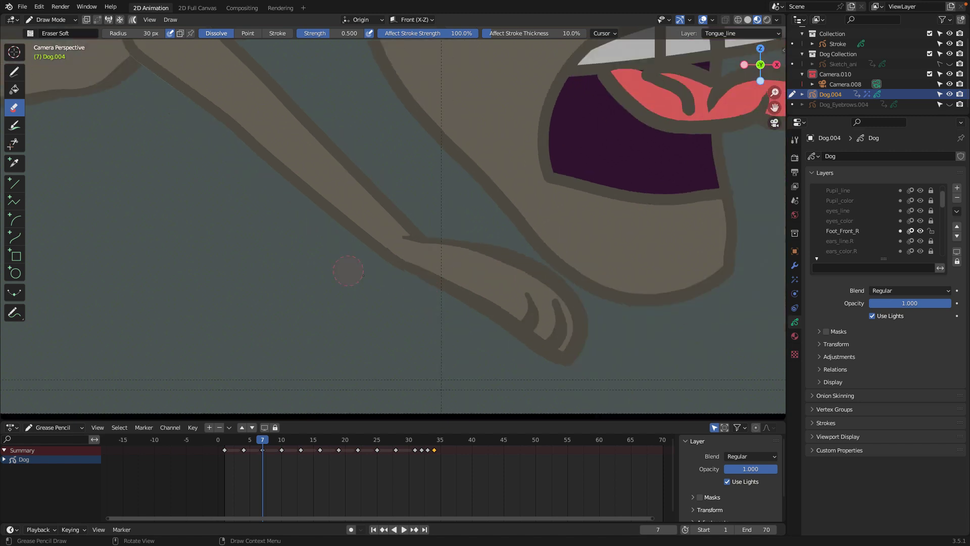
pyautogui.scroll(-2, 354, 272)
pyautogui.scroll(-5, 343, 270)
pyautogui.scroll(4, 334, 262)
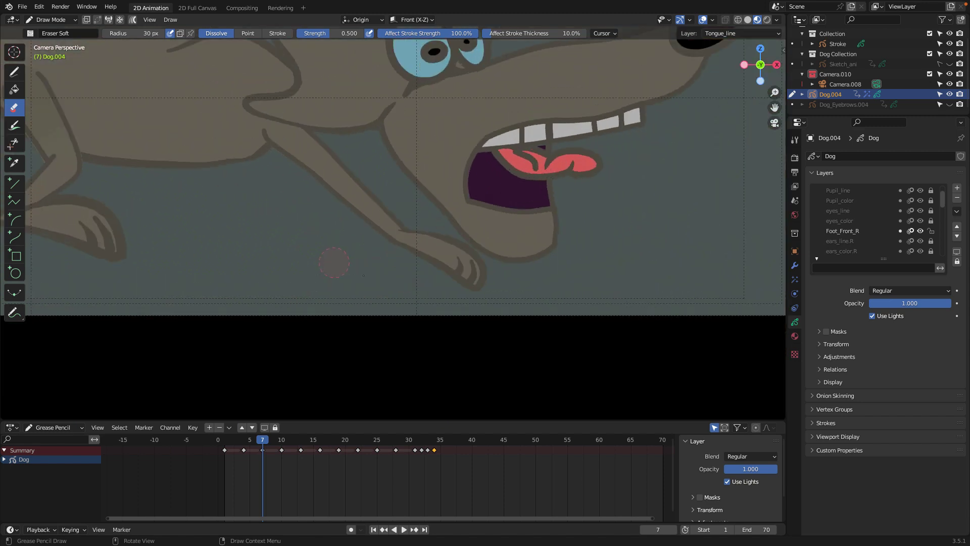
pyautogui.scroll(4, 498, 271)
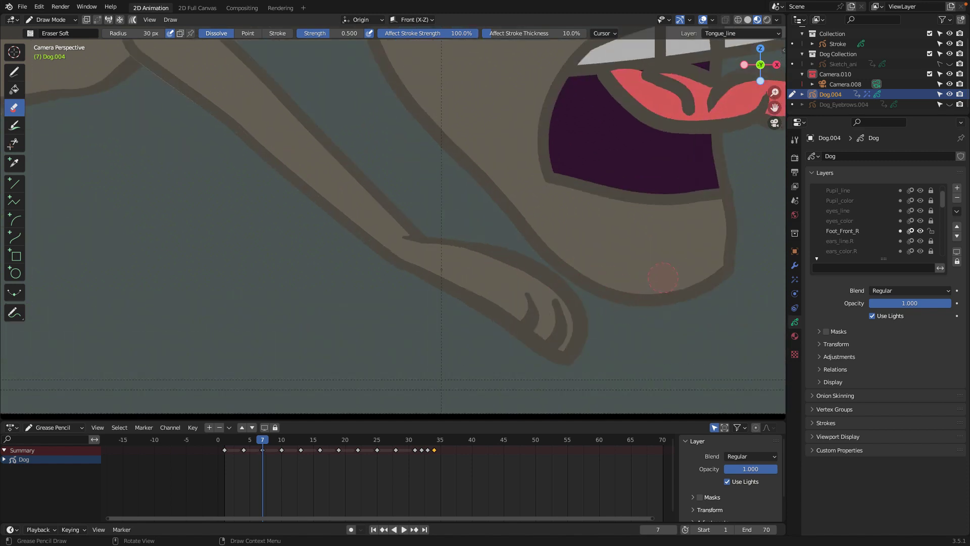
# - Lock the Foot_Front_R layer and zoom out
pyautogui.click(931, 231)
pyautogui.scroll(-2, 415, 234)
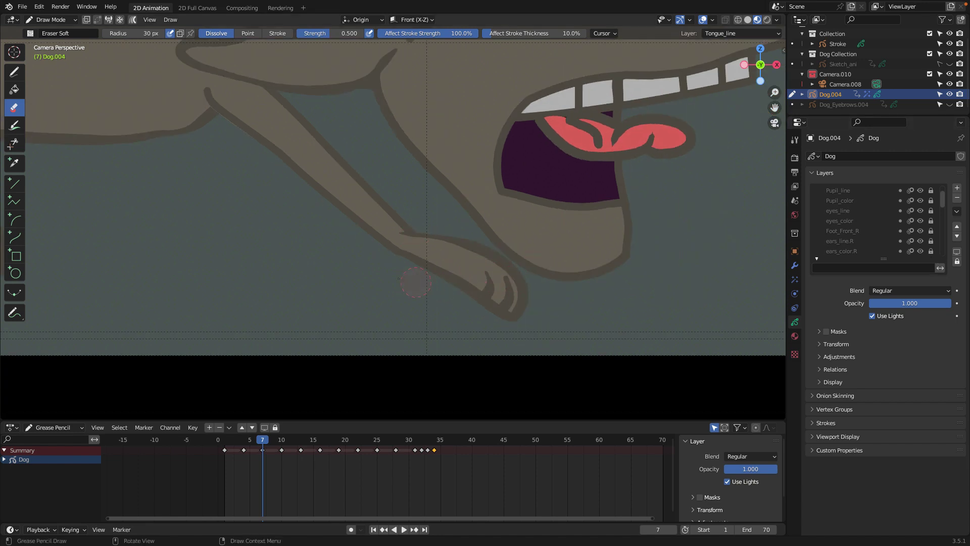
pyautogui.scroll(-3, 416, 282)
pyautogui.scroll(-1, 397, 275)
pyautogui.scroll(1, 419, 269)
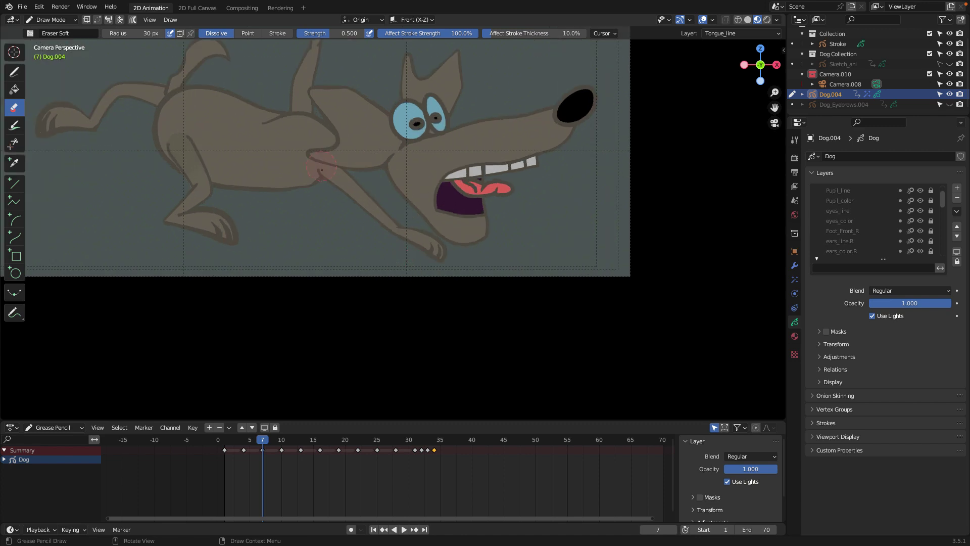
# - Step to frame 10 and centre and zoom the view on the dog's body and face
pyautogui.press('Right')
pyautogui.press('Right')
pyautogui.press('Right')
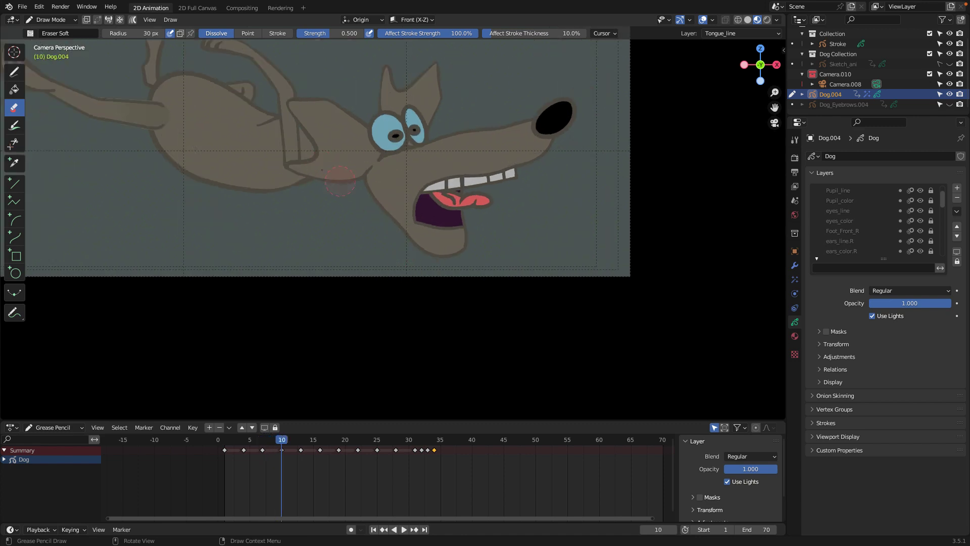
pyautogui.moveTo(322, 169)
pyautogui.keyDown('shift'); pyautogui.mouseDown(button='middle')
pyautogui.moveTo(427, 250)
pyautogui.moveTo(205, 260)
pyautogui.mouseUp(button='middle'); pyautogui.keyUp('shift')
pyautogui.scroll(6, 428, 251)
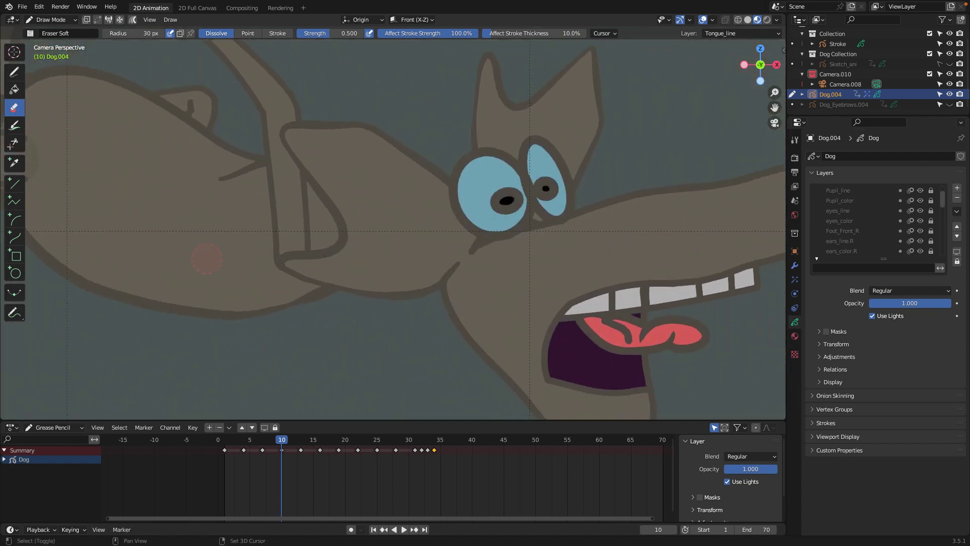
pyautogui.scroll(-2, 317, 255)
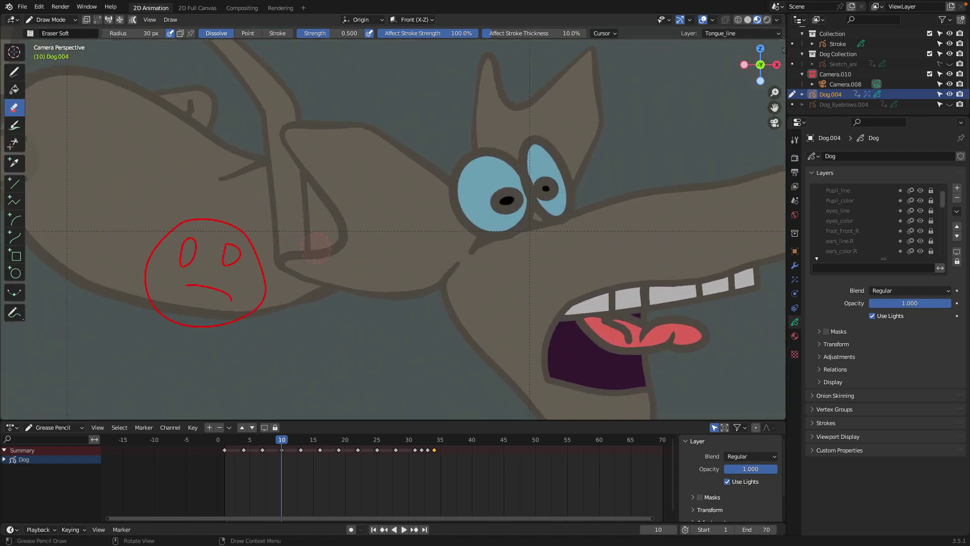
pyautogui.scroll(-1, 375, 246)
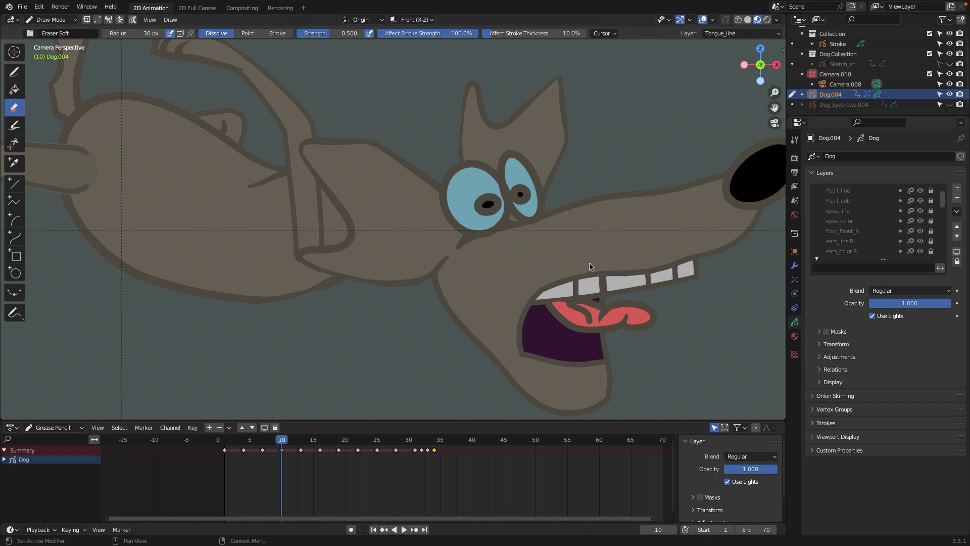
# - Filter the layer list by 'le' so only the leg layers are shown
pyautogui.click(813, 268)
pyautogui.write('leg')
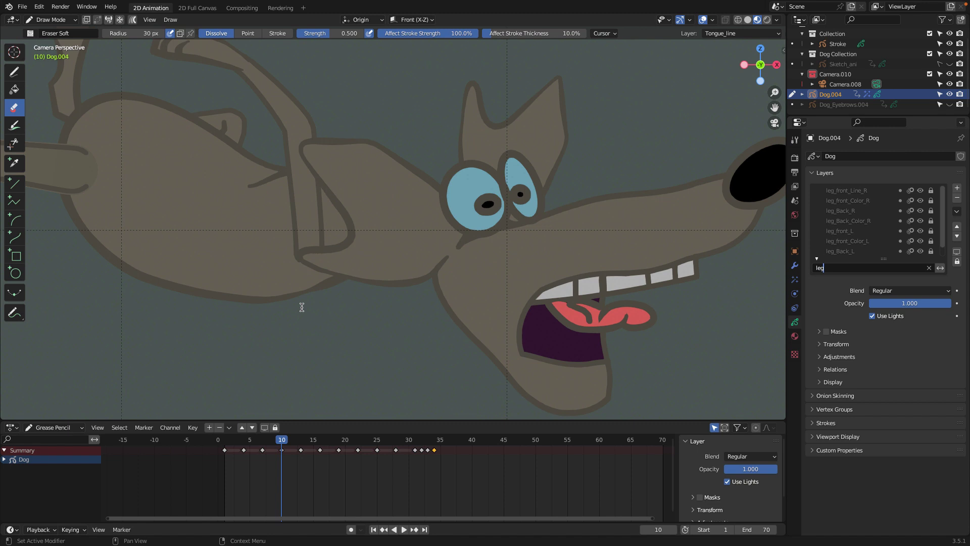
pyautogui.press('Return')
# - Toggle visibility to identify the strokes, then unlock leg_front_Line_R and leg_front_Color_R
pyautogui.click(923, 200)
pyautogui.click(923, 201)
pyautogui.click(921, 200)
pyautogui.click(921, 191)
pyautogui.click(931, 190)
pyautogui.click(933, 201)
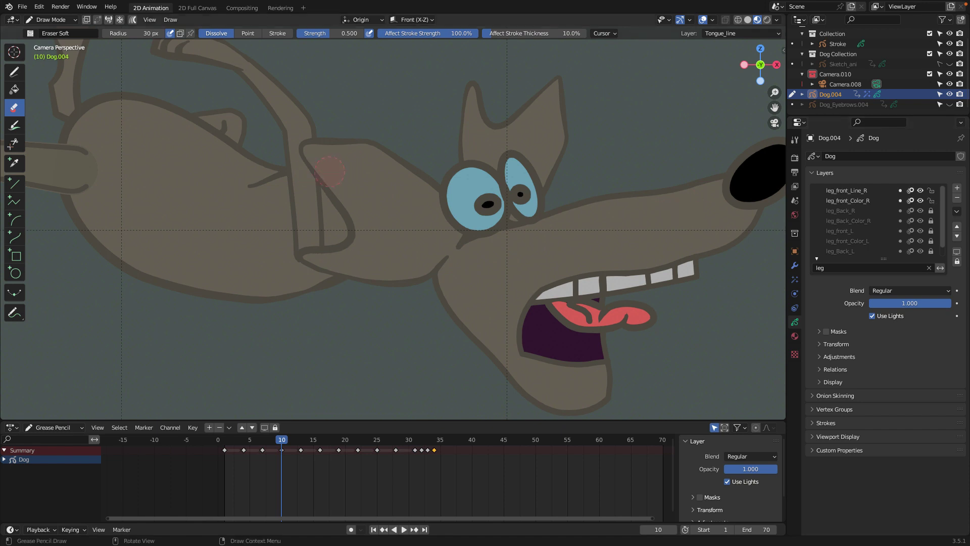
# - In Edit Mode, select the lower ends of the front-leg strokes on frame 10
pyautogui.click(51, 20)
pyautogui.click(48, 41)
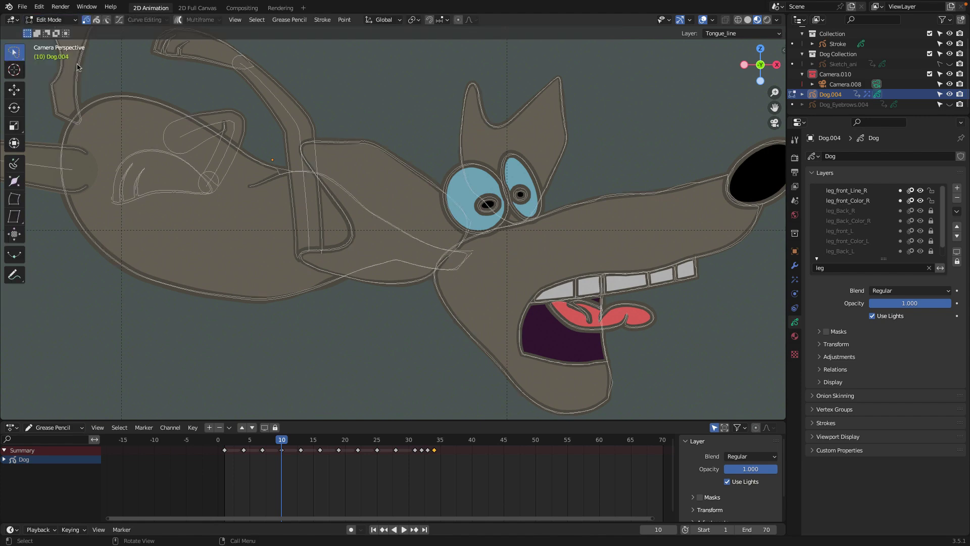
pyautogui.scroll(3, 318, 248)
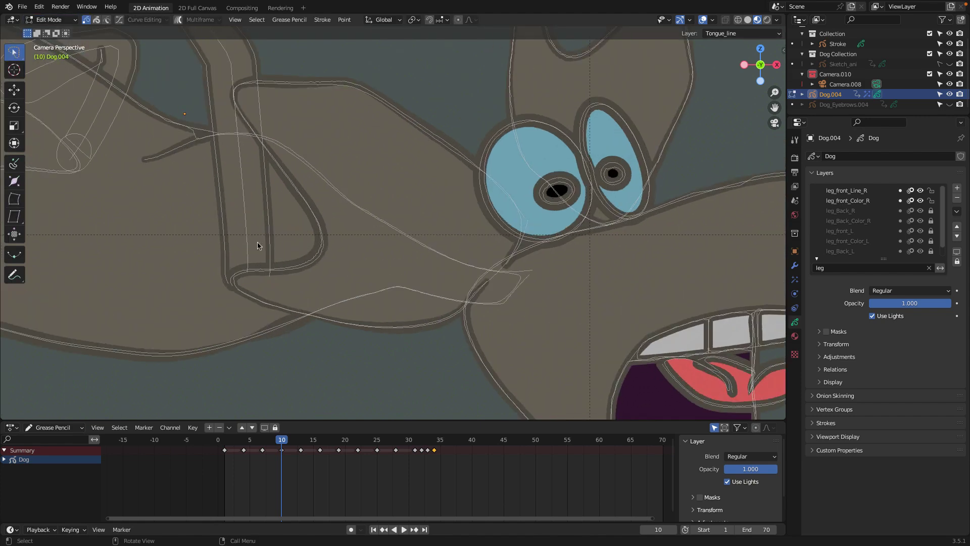
pyautogui.moveTo(177, 238)
pyautogui.mouseDown()
pyautogui.moveTo(294, 260)
pyautogui.moveTo(256, 290)
pyautogui.mouseUp()
# - Play the animation to compare poses, then switch to Sculpt Mode on frame 10
pyautogui.press('space')
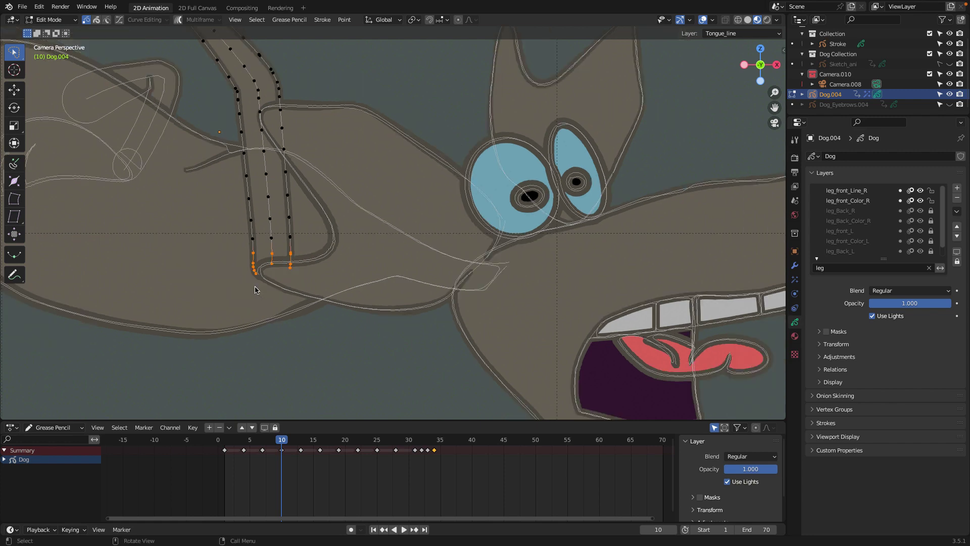
pyautogui.press('Escape')
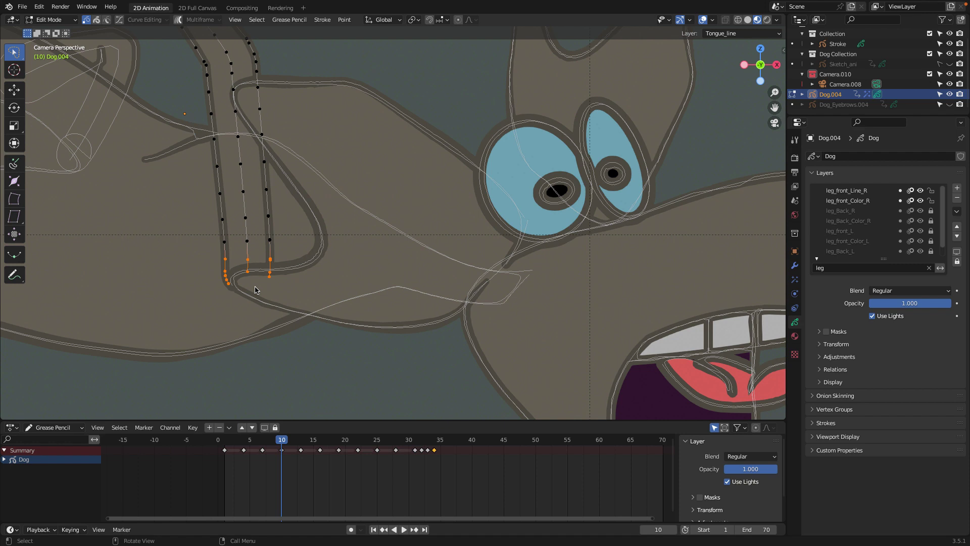
pyautogui.click(53, 20)
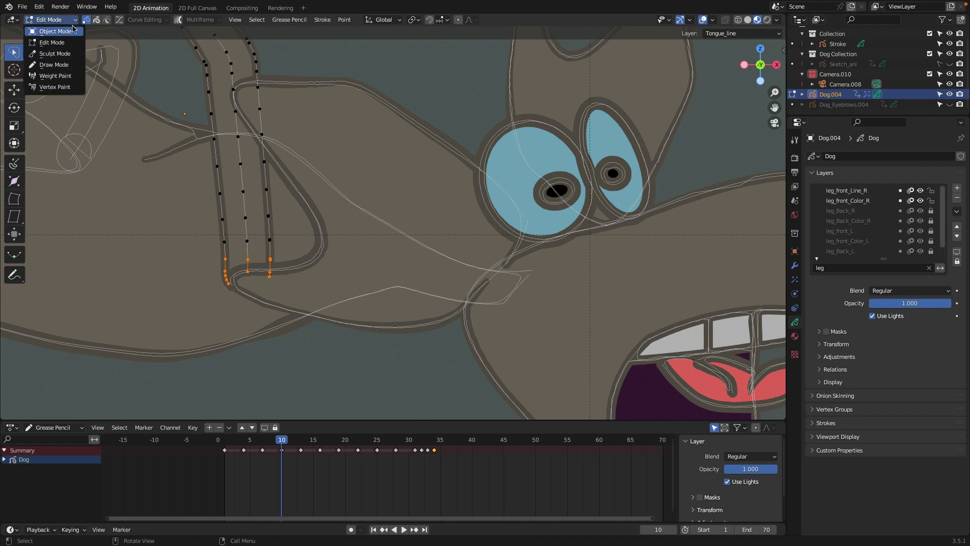
pyautogui.click(54, 54)
# - Set the sculpt brush radius to 237 px and push the leg stroke ends up off the body line
pyautogui.press('f')
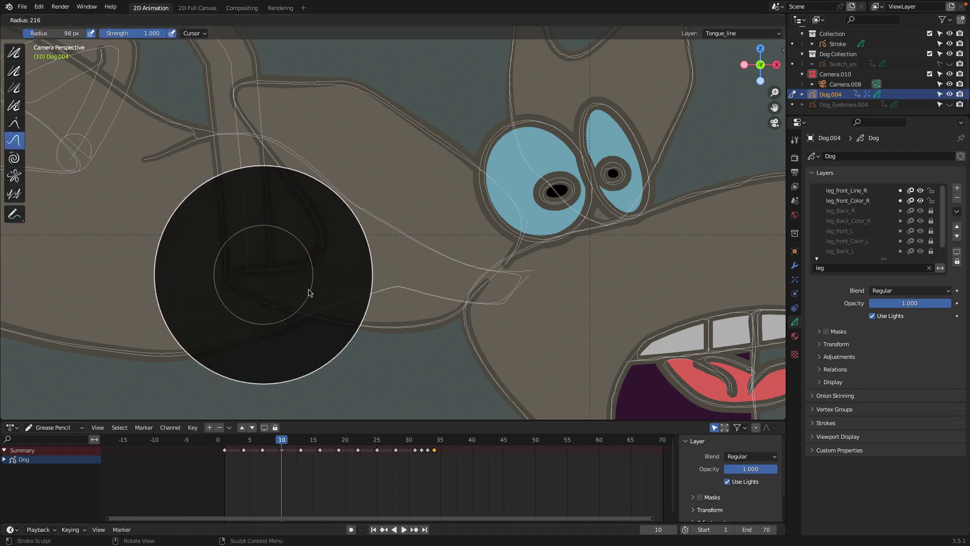
pyautogui.click(309, 292)
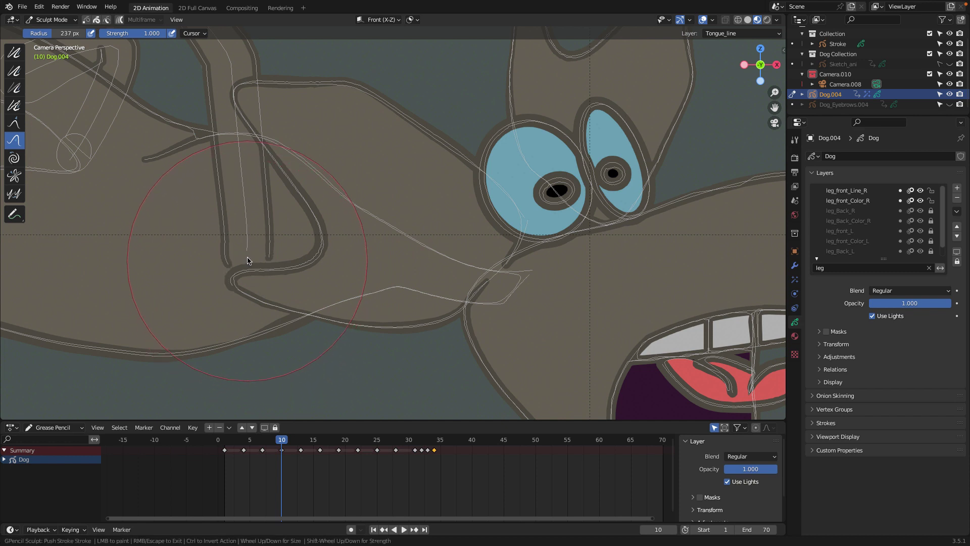
pyautogui.moveTo(248, 260); pyautogui.dragTo(247, 228)
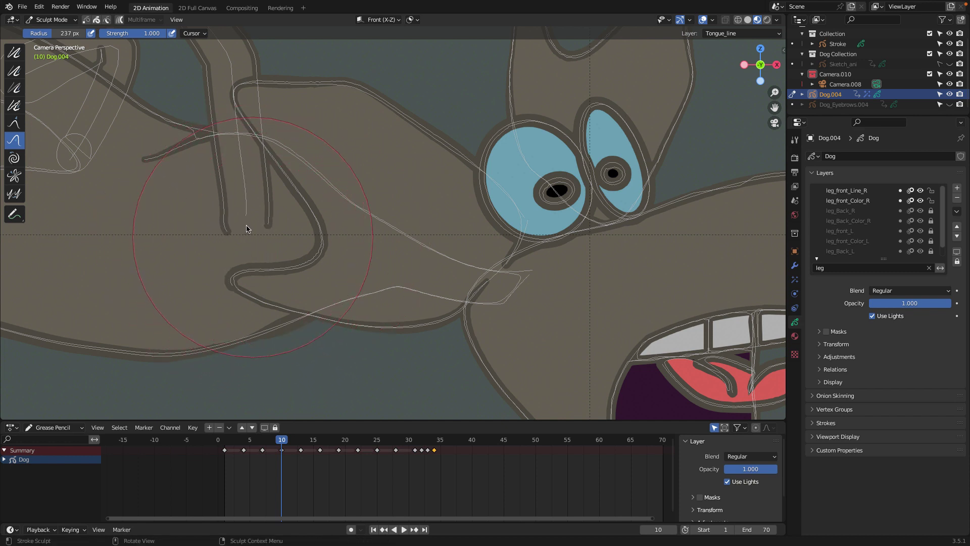
pyautogui.scroll(-2, 245, 226)
pyautogui.scroll(-6, 296, 281)
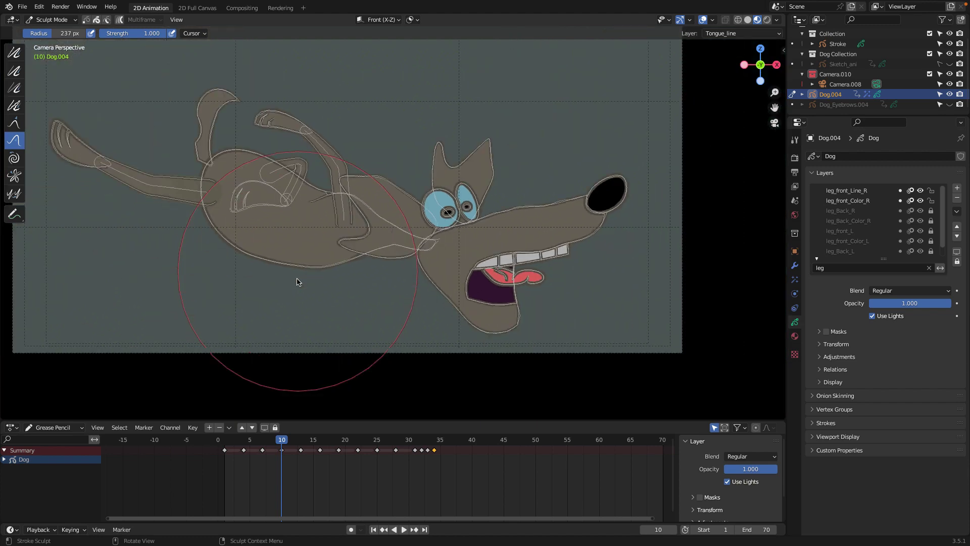
pyautogui.scroll(5, 297, 281)
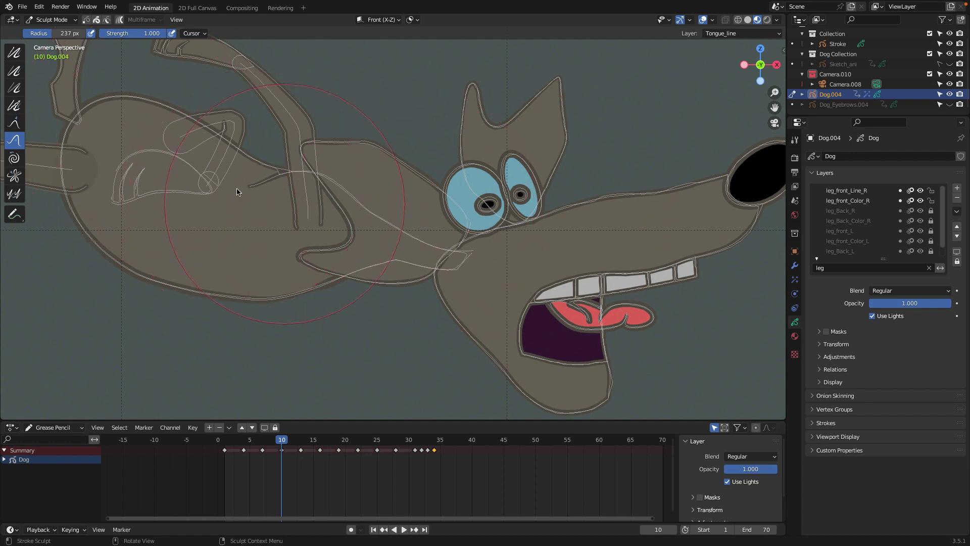
# - Hide overlays to inspect the clean lines, then advance to frame 13
pyautogui.hotkey('shift', 'alt', 'z')
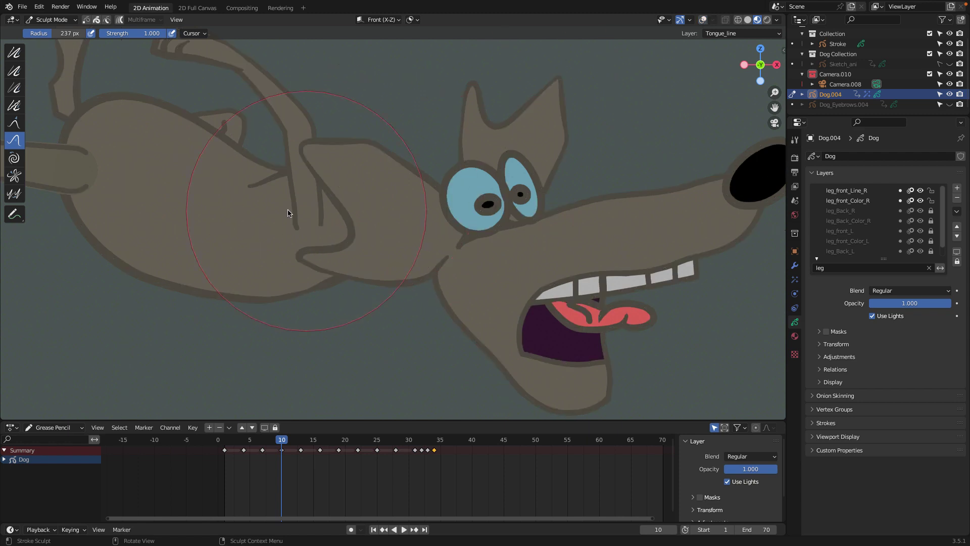
pyautogui.scroll(-1, 288, 213)
pyautogui.scroll(-1, 288, 213)
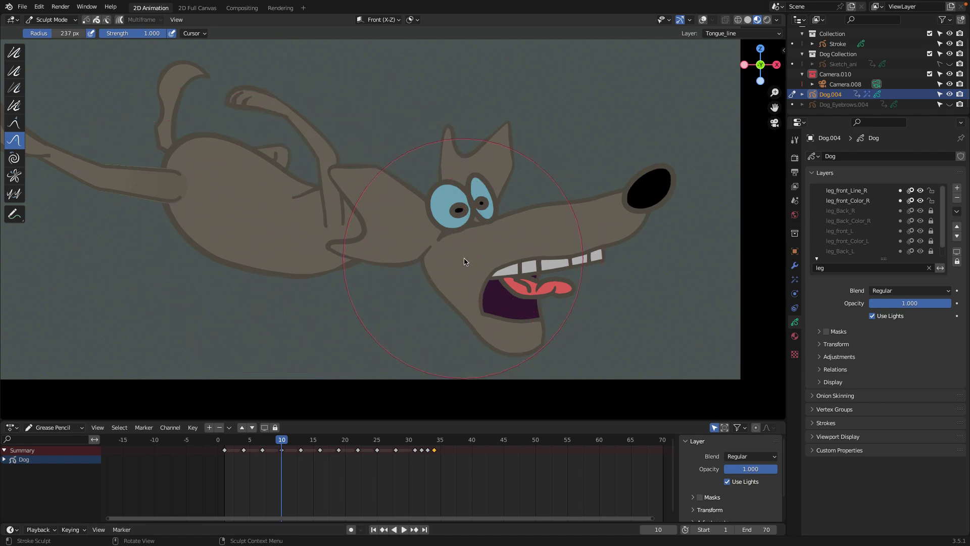
pyautogui.scroll(2, 465, 261)
pyautogui.scroll(-2, 464, 261)
pyautogui.scroll(-2, 363, 235)
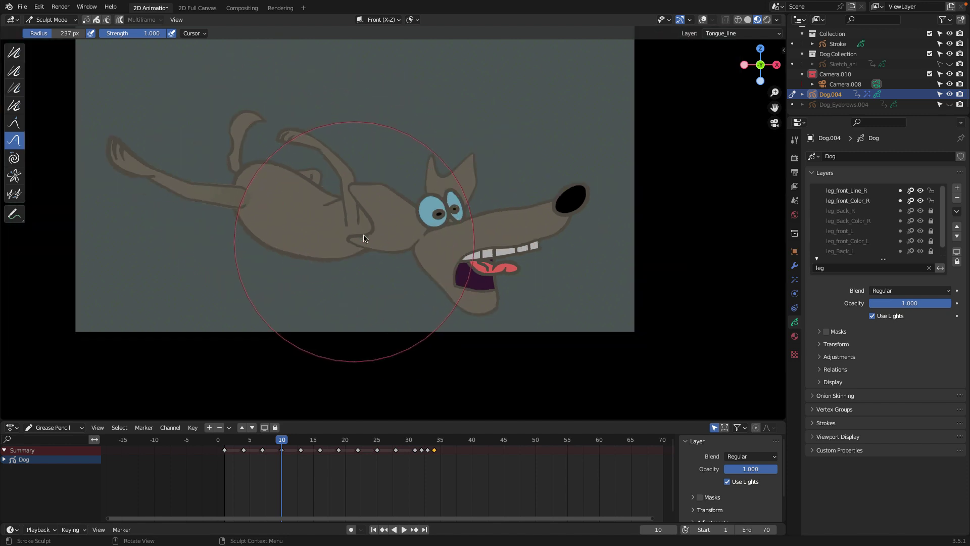
pyautogui.scroll(2, 364, 239)
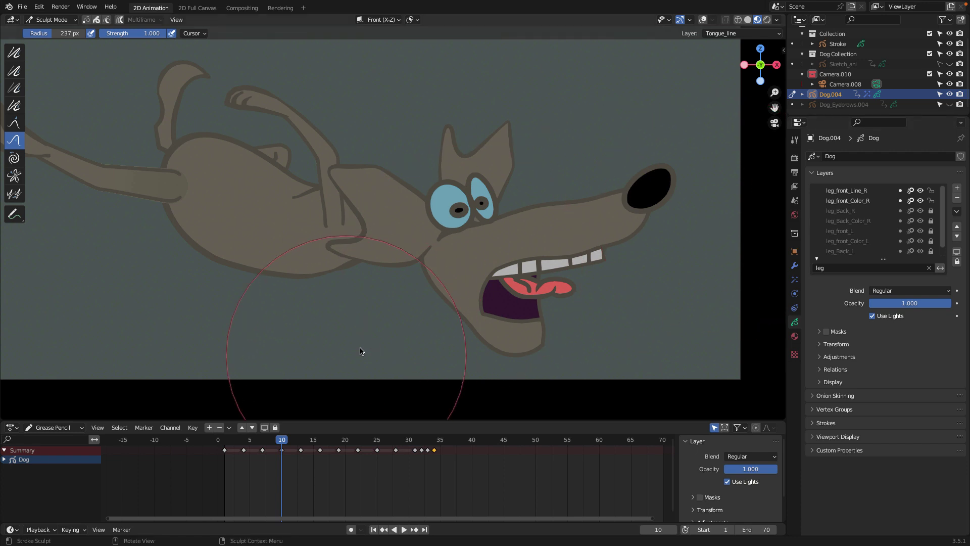
pyautogui.press('Right')
pyautogui.press('Right')
pyautogui.press('Right')
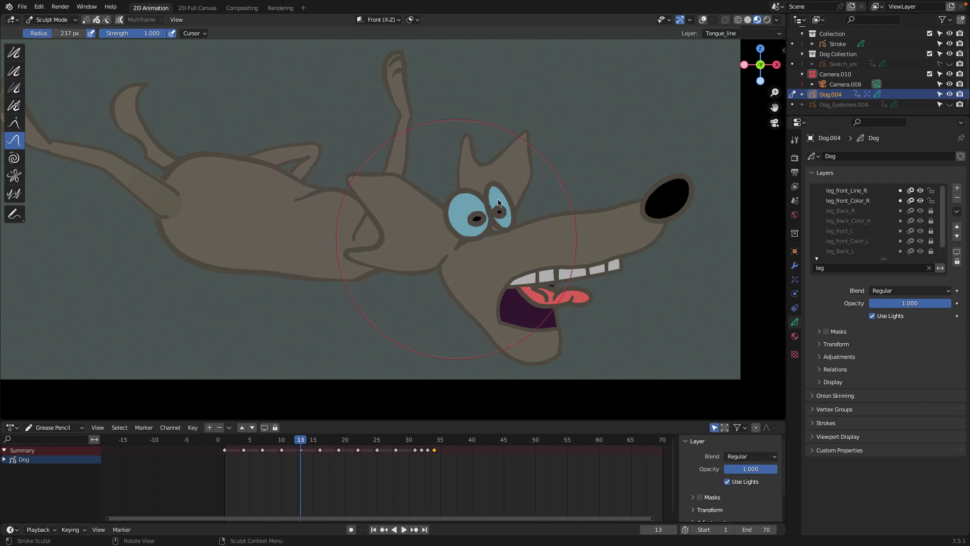
# - At frame 16, push the curled leg line on the dog's chest leftward with the sculpt brush
pyautogui.scroll(3, 533, 233)
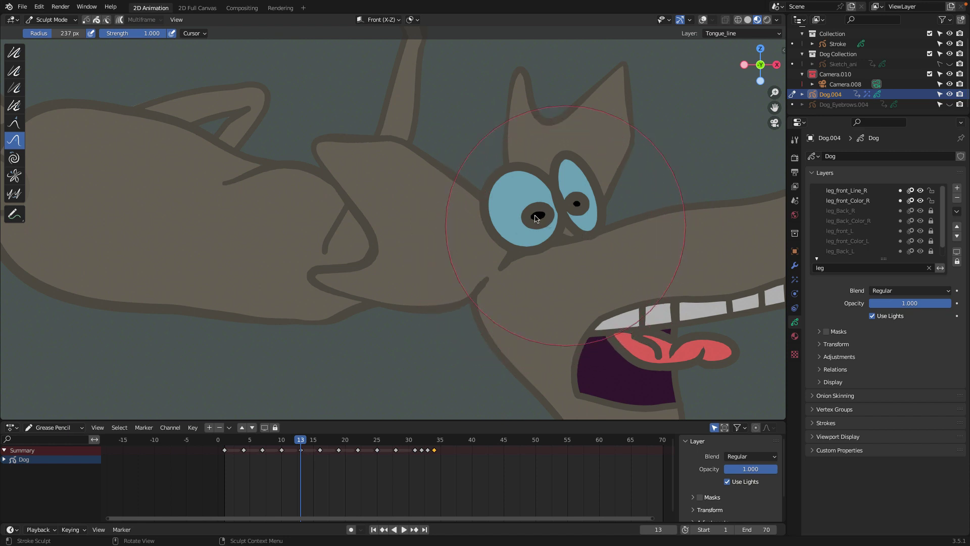
pyautogui.scroll(-1, 559, 226)
pyautogui.scroll(2, 535, 214)
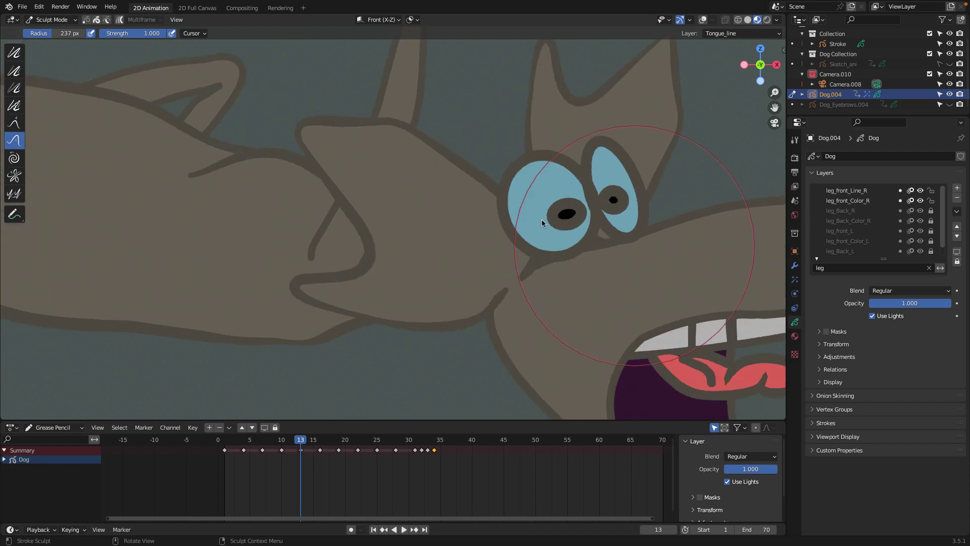
pyautogui.scroll(1, 601, 260)
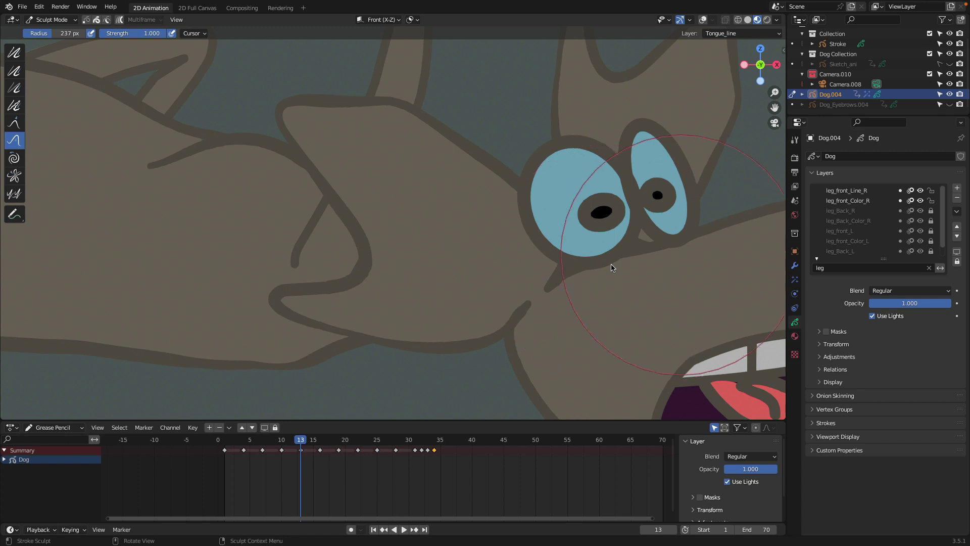
pyautogui.scroll(-3, 611, 268)
pyautogui.scroll(-1, 611, 268)
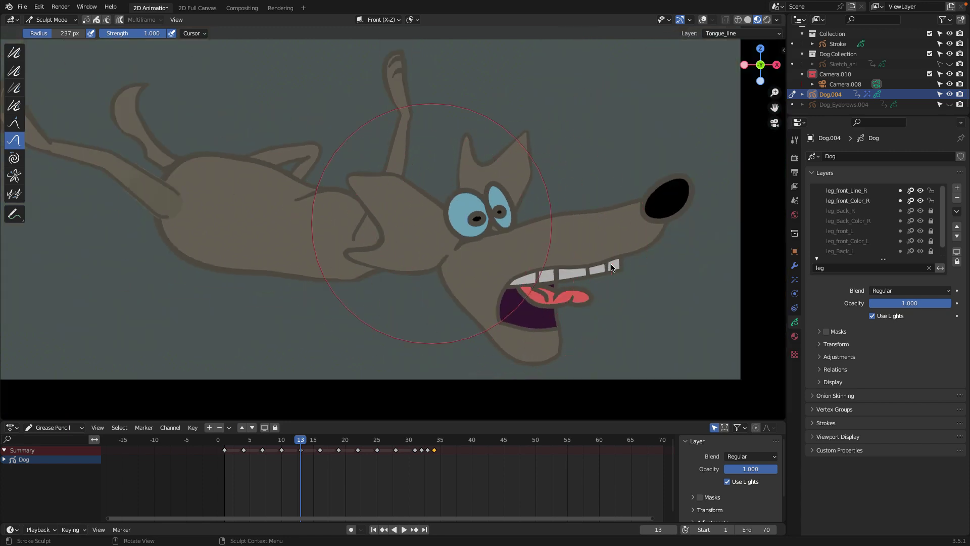
pyautogui.press('Right')
pyautogui.press('Right')
pyautogui.press('Right')
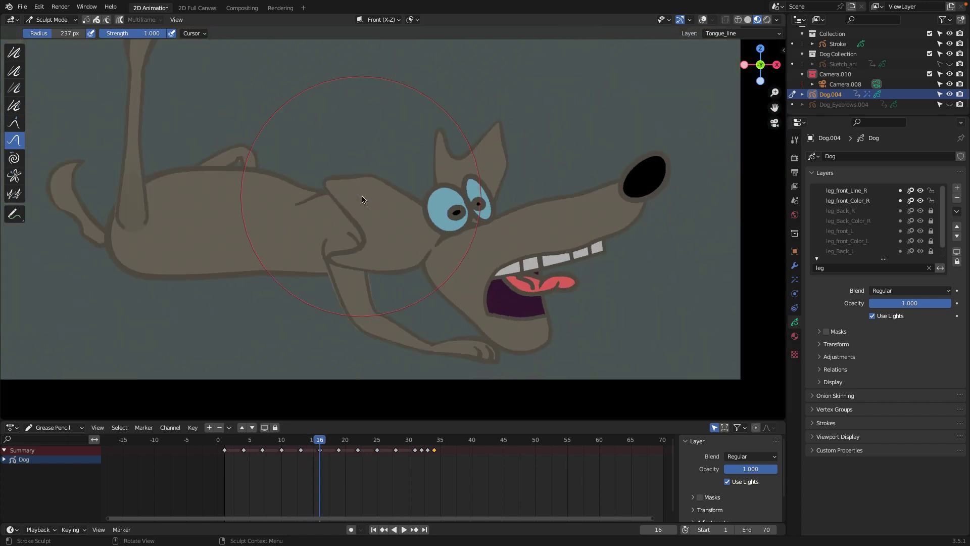
pyautogui.scroll(5, 369, 218)
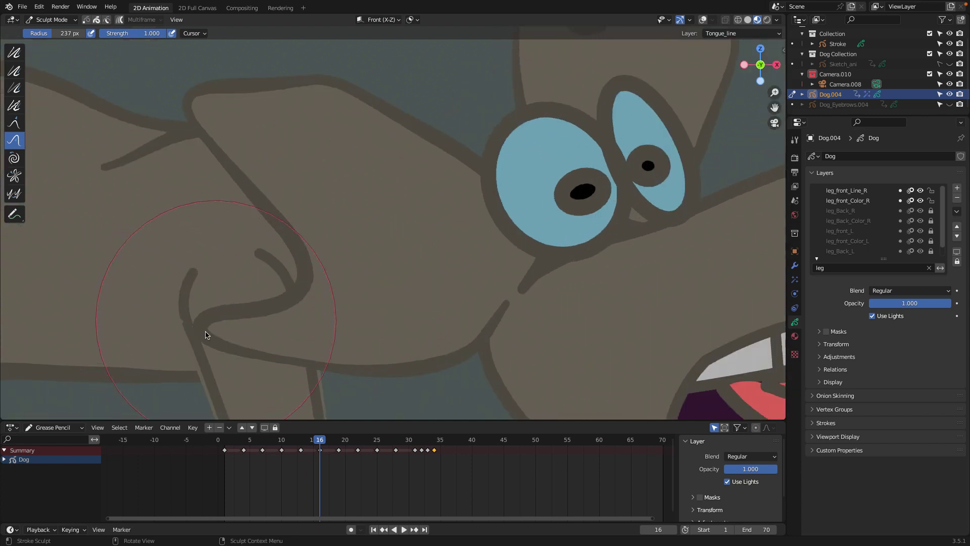
pyautogui.scroll(-1, 205, 334)
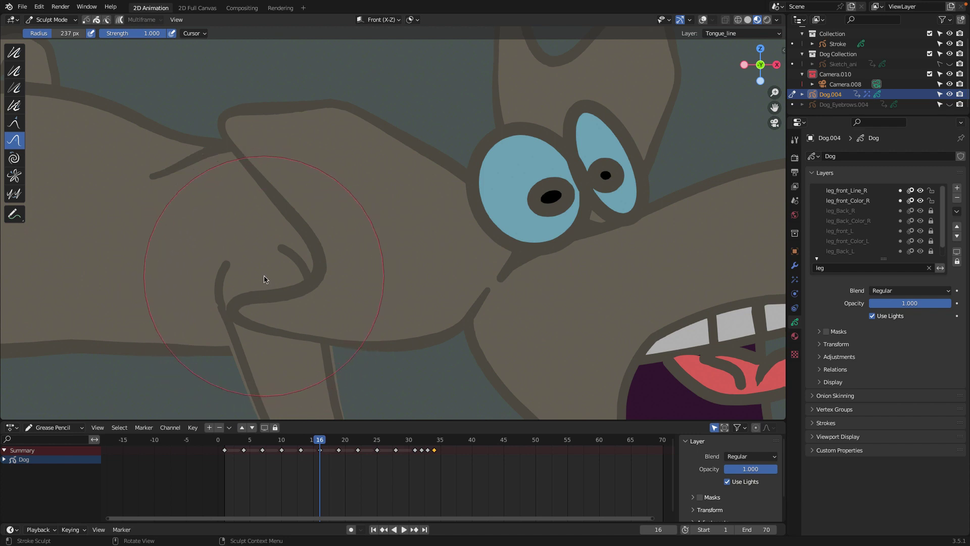
pyautogui.moveTo(267, 283); pyautogui.dragTo(254, 286)
# - Switch to Edit Mode, step to frame 19, and unlock the leg_front_Line_R layer
pyautogui.press('KP_0')
pyautogui.press('Tab')
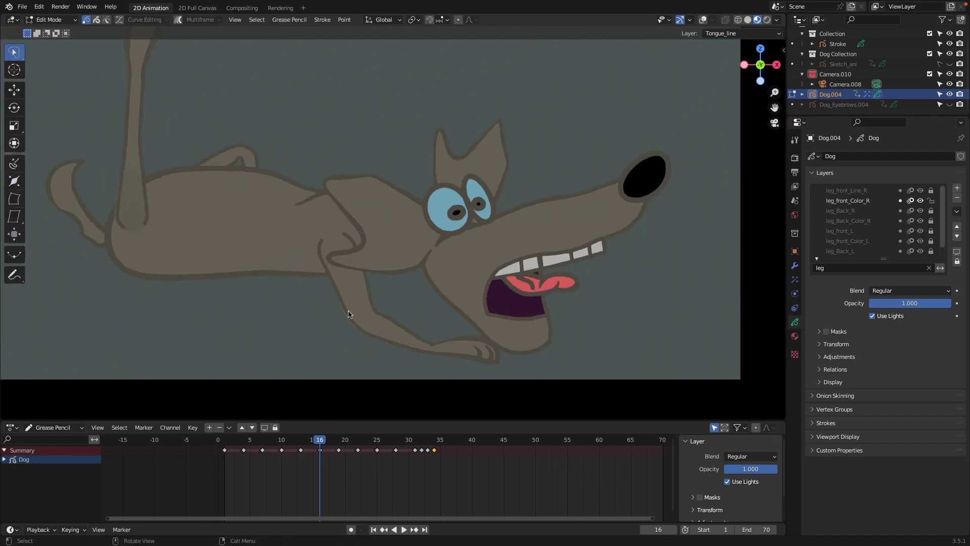
pyautogui.scroll(2, 244, 304)
pyautogui.press('Right')
pyautogui.press('Right')
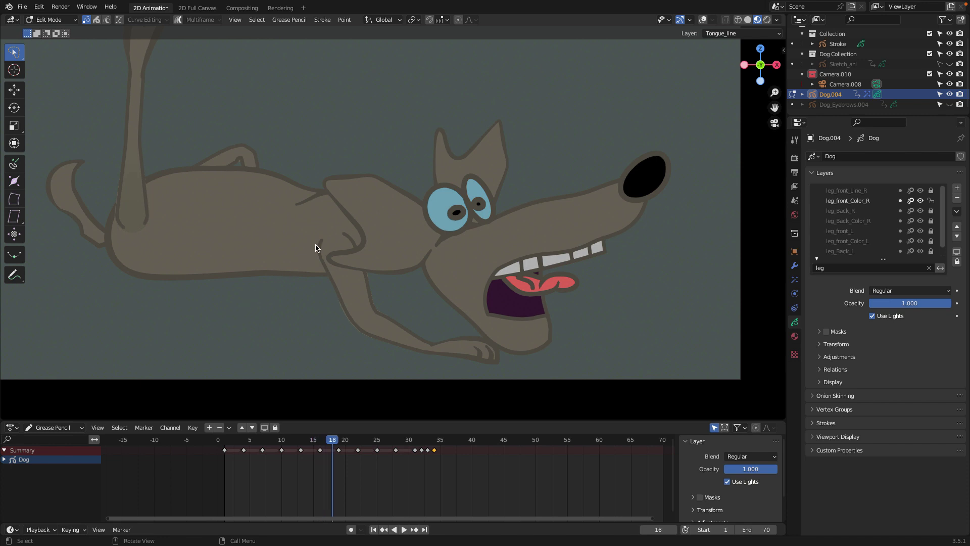
pyautogui.press('Right')
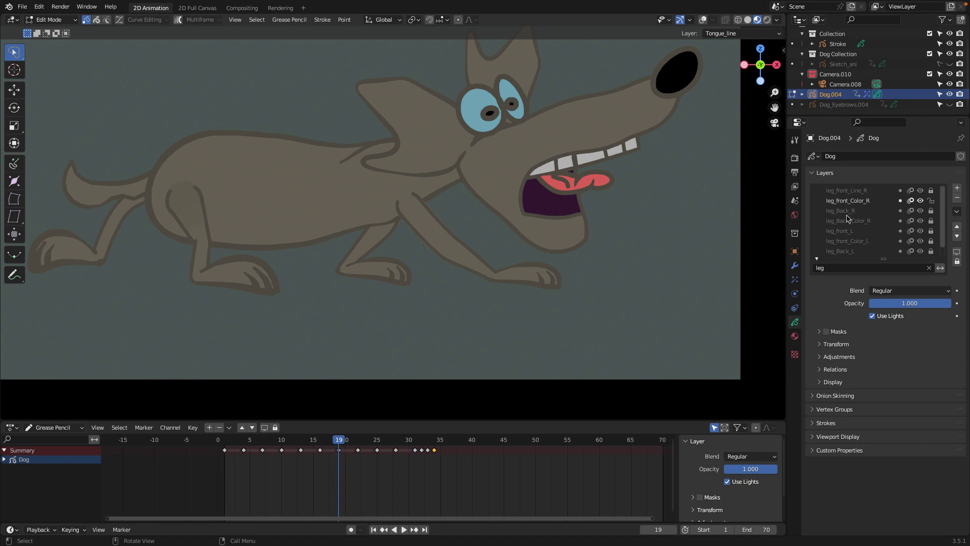
pyautogui.click(931, 190)
pyautogui.click(73, 21)
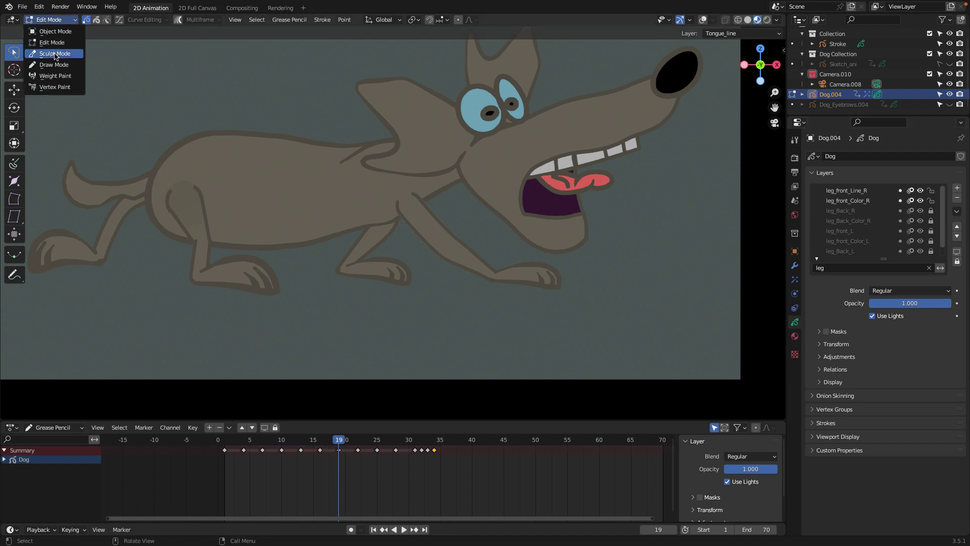
# - In Sculpt Mode, push the front-leg strokes away from the body on frames 19 and 22
pyautogui.click(55, 54)
pyautogui.moveTo(415, 211); pyautogui.dragTo(403, 192)
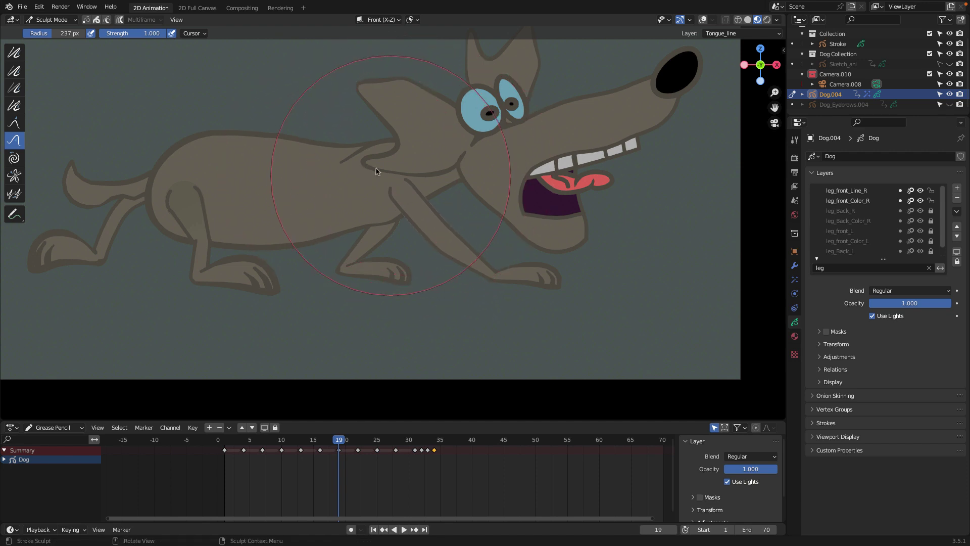
pyautogui.press('Right')
pyautogui.press('Right')
pyautogui.press('Right')
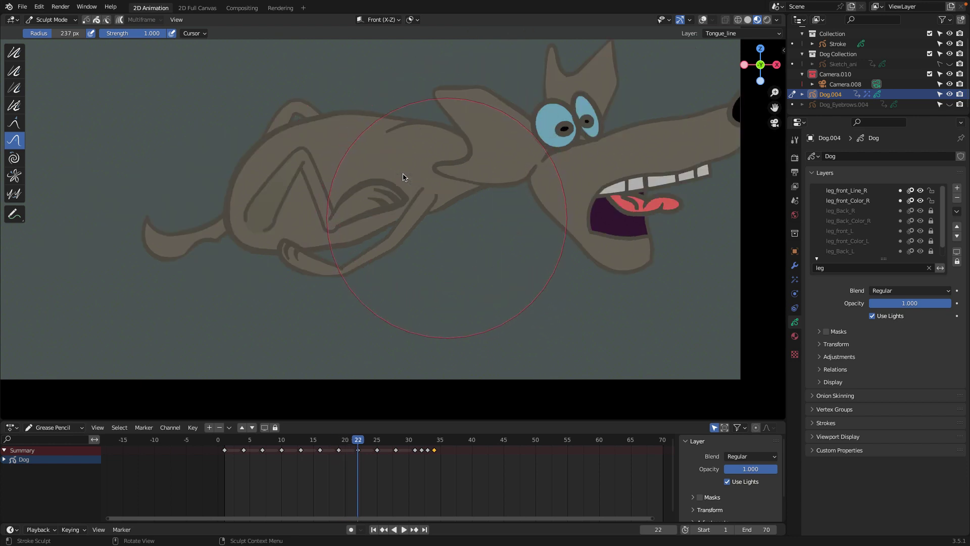
pyautogui.moveTo(434, 202)
pyautogui.mouseDown()
pyautogui.moveTo(441, 193)
pyautogui.moveTo(448, 200)
pyautogui.mouseUp()
pyautogui.press('Right')
pyautogui.press('Right')
pyautogui.press('Right')
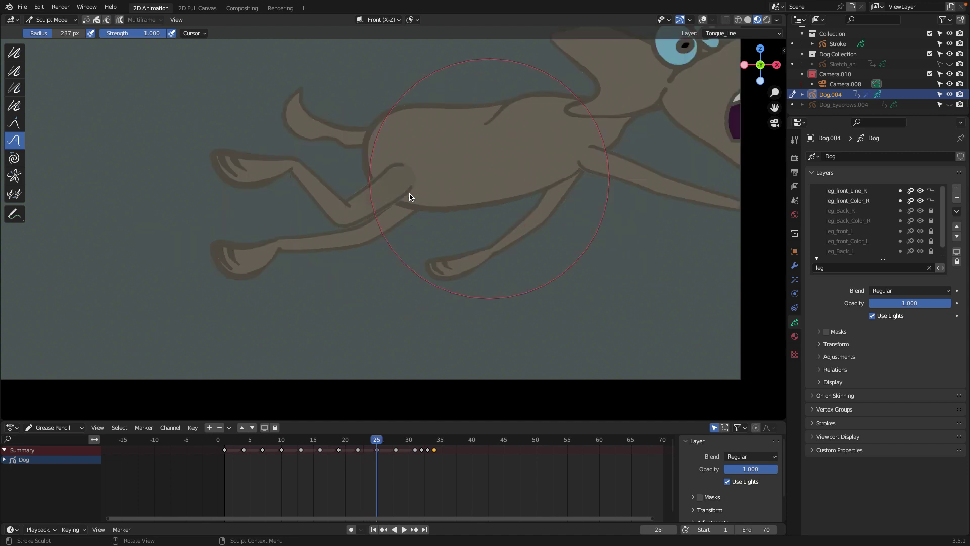
pyautogui.moveTo(552, 171); pyautogui.dragTo(573, 150)
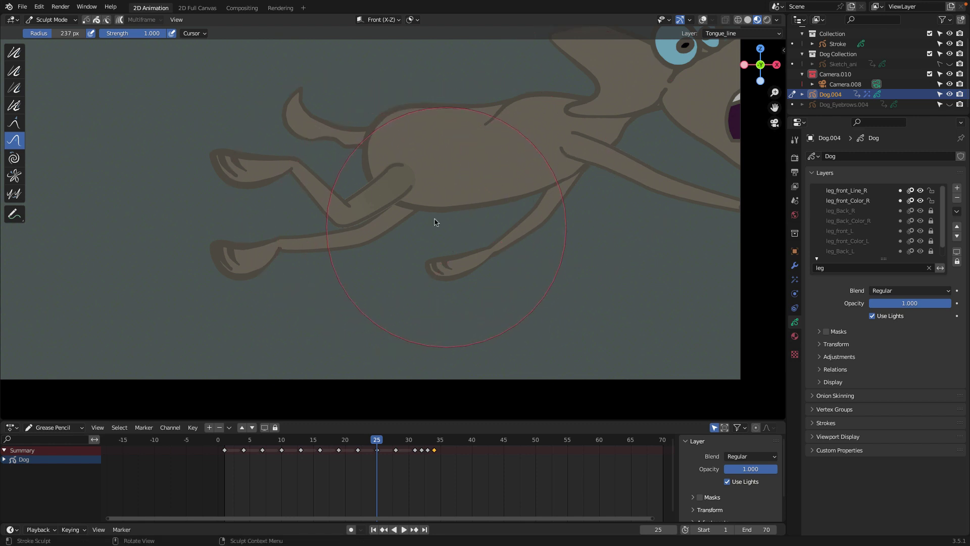
# - Unlock the leg_Back_R and leg_Back_Color_R layers
pyautogui.scroll(3, 414, 232)
pyautogui.scroll(2, 414, 233)
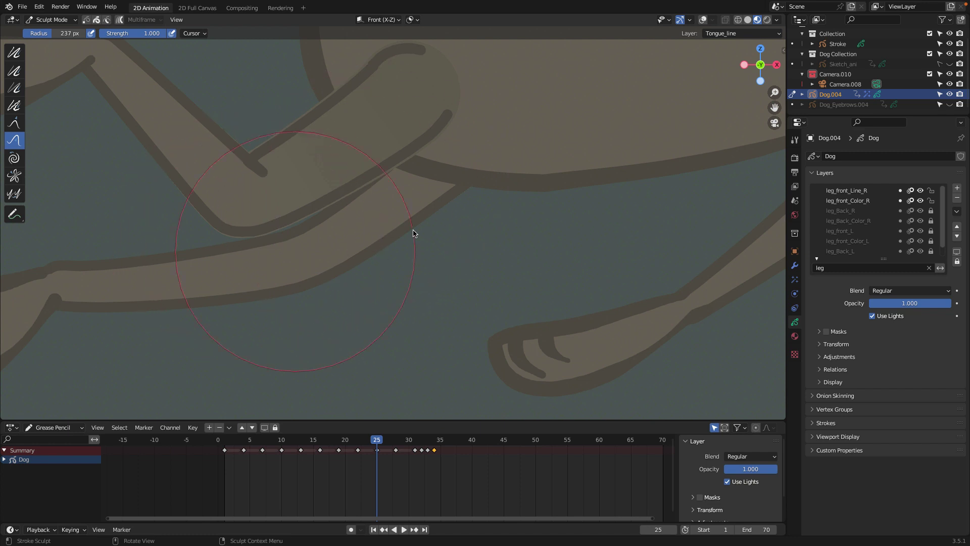
pyautogui.scroll(-2, 413, 233)
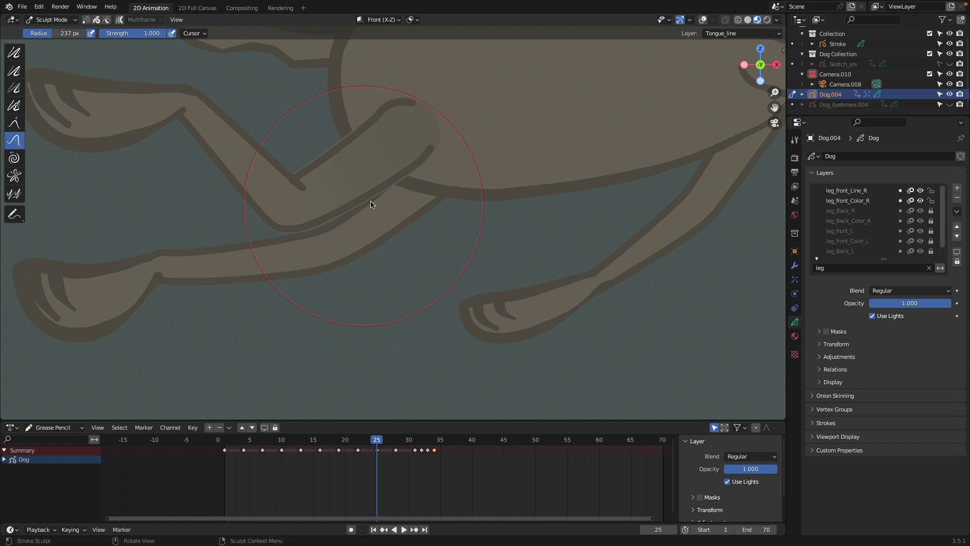
pyautogui.scroll(-1, 370, 204)
pyautogui.scroll(2, 406, 211)
pyautogui.scroll(4, 406, 210)
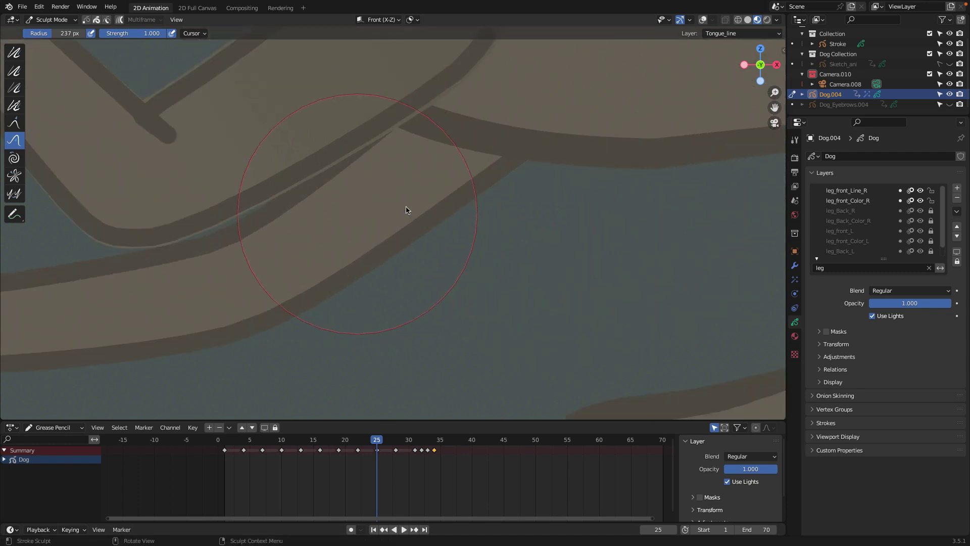
pyautogui.scroll(-1, 338, 224)
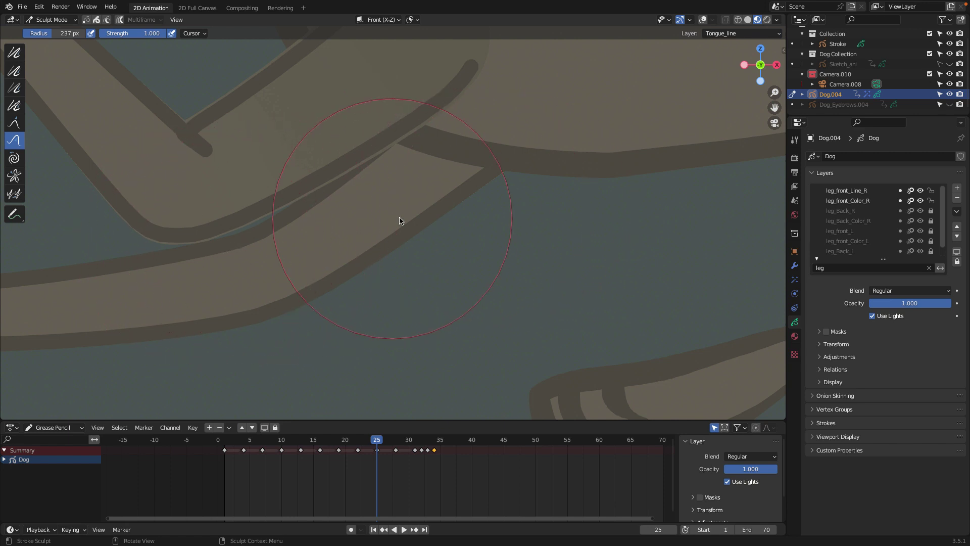
pyautogui.click(931, 211)
pyautogui.click(932, 221)
# - Push the overlapping back-leg lines apart with the sculpt brush
pyautogui.click(212, 202)
pyautogui.moveTo(211, 202); pyautogui.dragTo(210, 206)
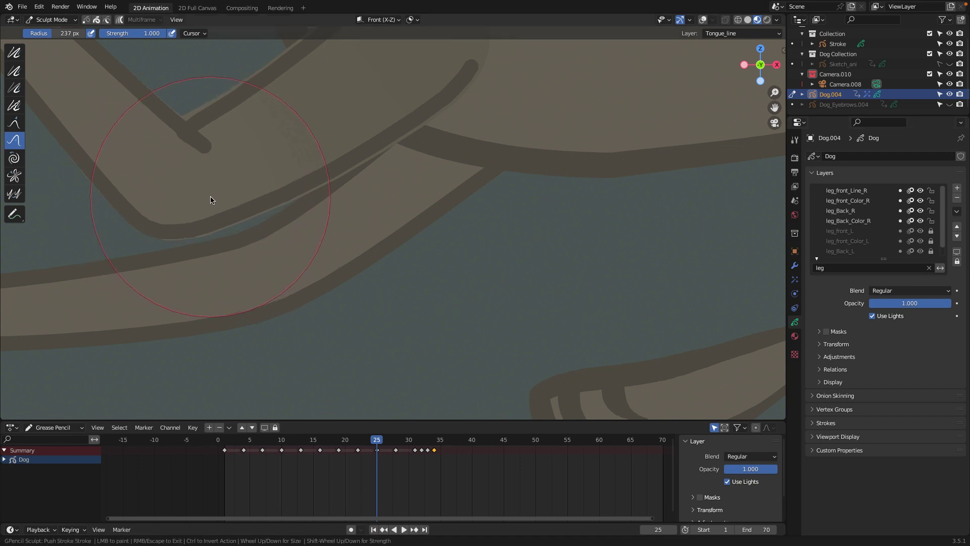
pyautogui.moveTo(324, 182); pyautogui.dragTo(364, 179)
pyautogui.click(186, 239)
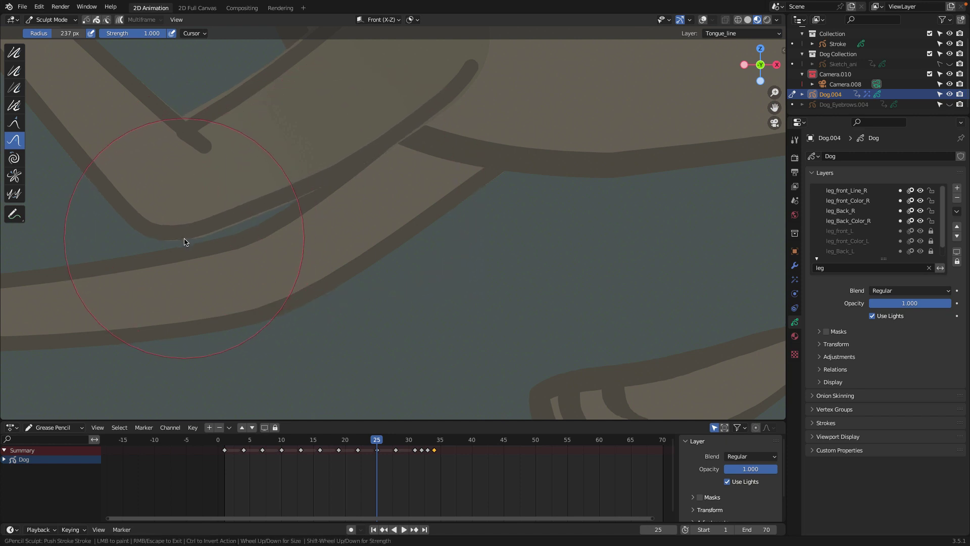
pyautogui.moveTo(186, 239); pyautogui.dragTo(188, 245)
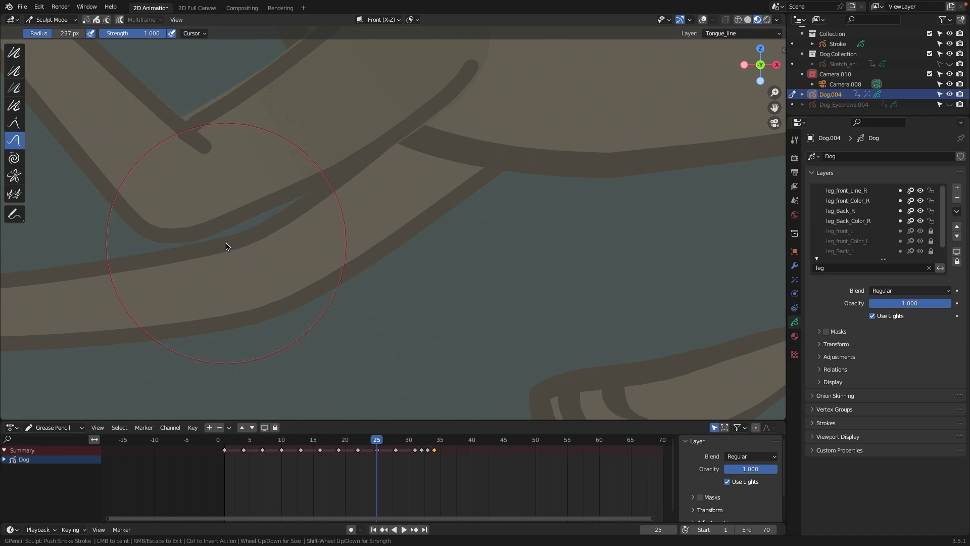
pyautogui.moveTo(226, 247); pyautogui.dragTo(227, 245)
pyautogui.scroll(-2, 228, 245)
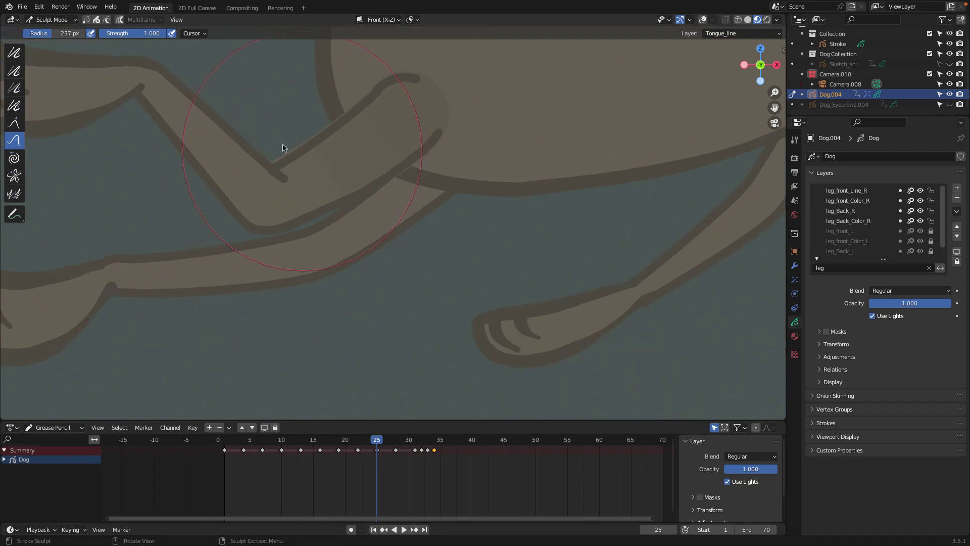
pyautogui.moveTo(283, 149); pyautogui.dragTo(280, 136)
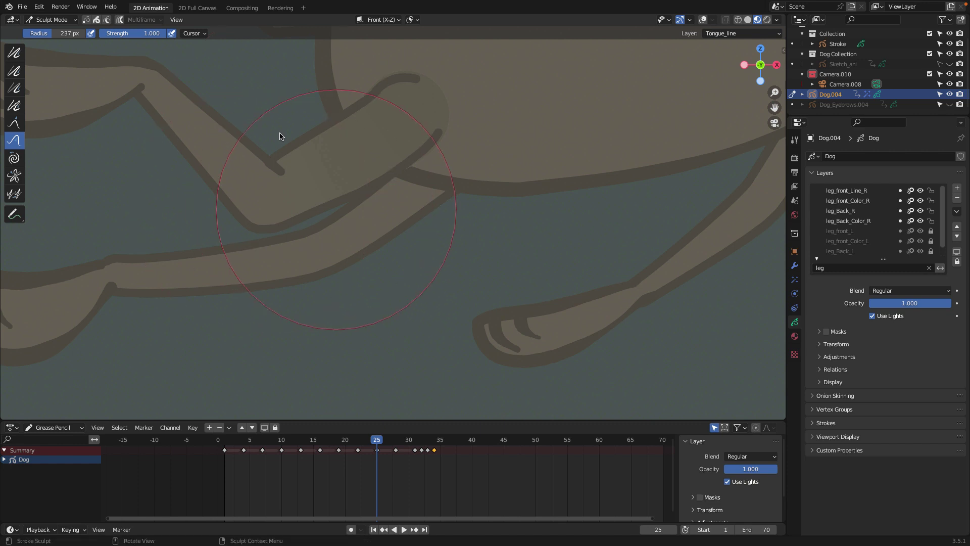
# - Push the back leg line further away from the front leg
pyautogui.scroll(-5, 392, 238)
pyautogui.scroll(5, 392, 239)
pyautogui.press('shift')
pyautogui.scroll(-3, 273, 242)
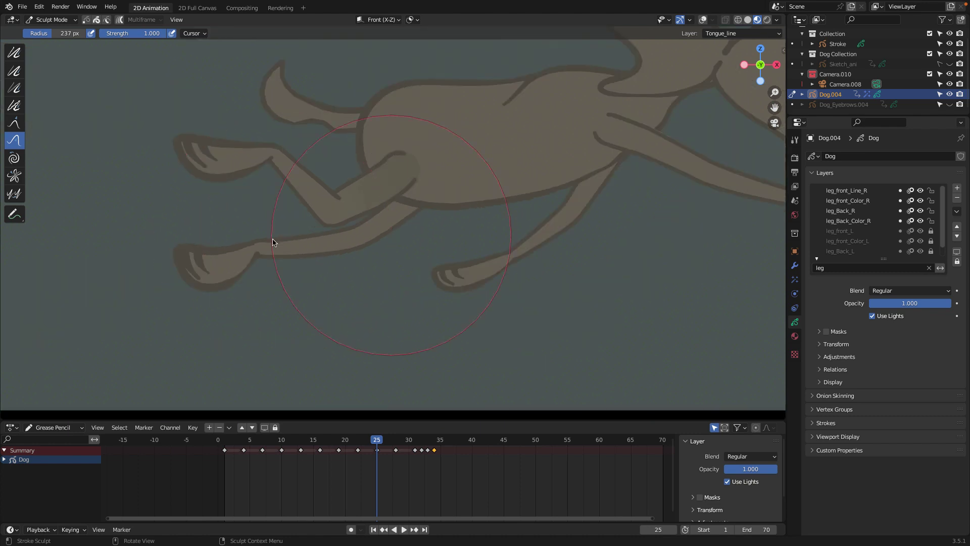
pyautogui.scroll(2, 273, 242)
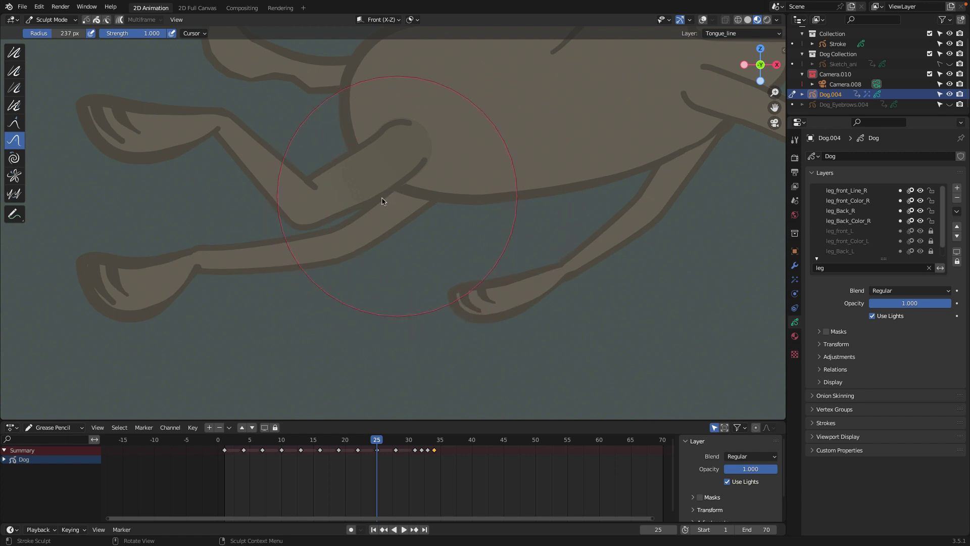
pyautogui.keyDown('shift'); pyautogui.moveTo(386, 199); pyautogui.dragTo(484, 237, button='middle'); pyautogui.keyUp('shift')
pyautogui.moveTo(630, 167); pyautogui.dragTo(625, 171)
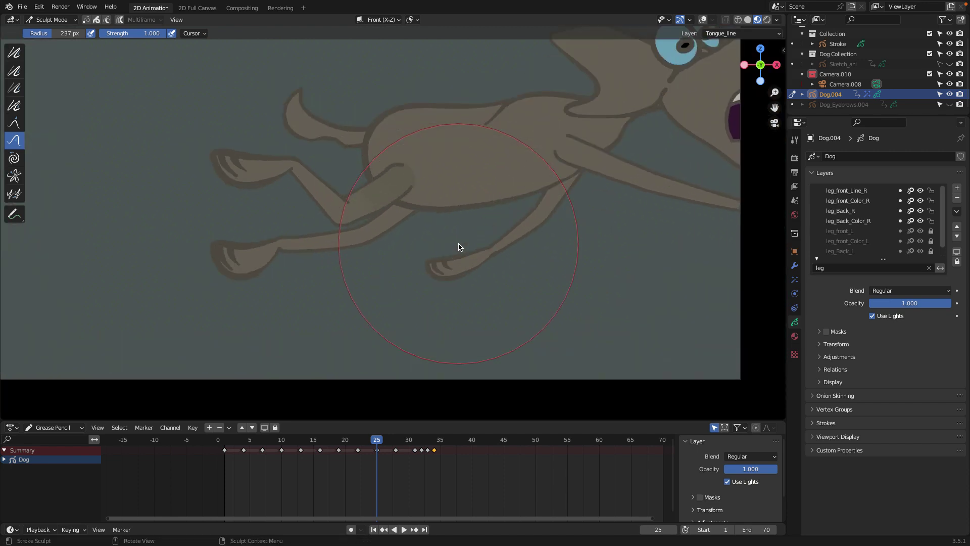
# - Step to frame 28 and lock the front right leg line and colour layers
pyautogui.press('Right')
pyautogui.press('Right')
pyautogui.press('Right')
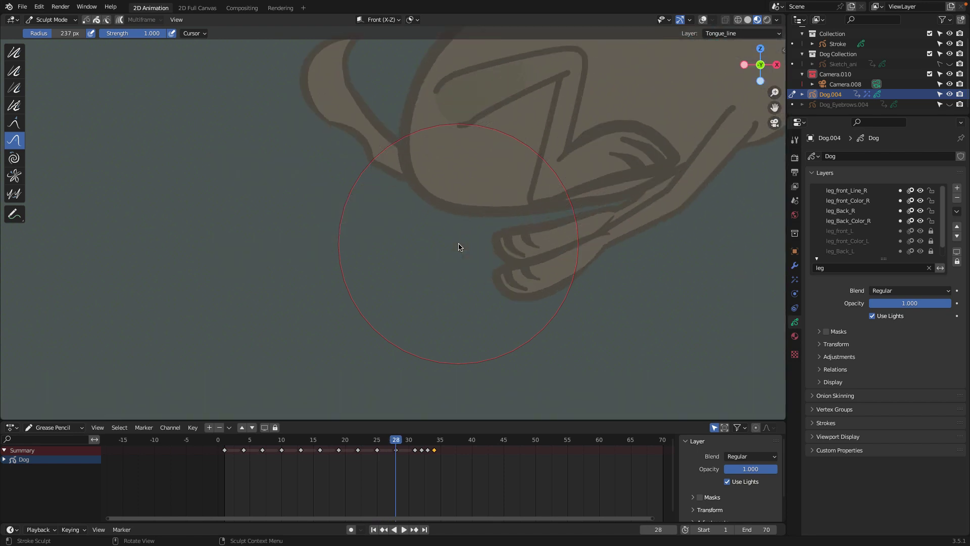
pyautogui.scroll(-2, 435, 288)
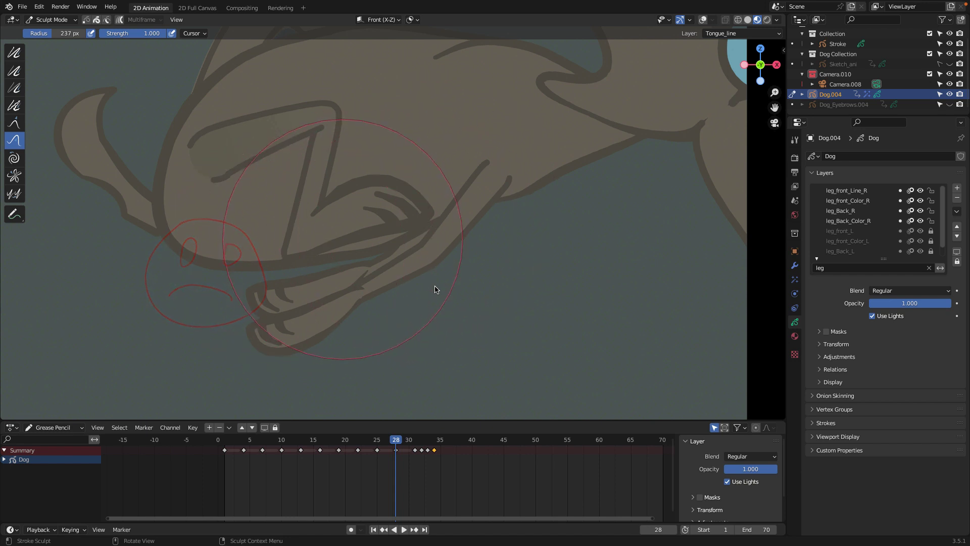
pyautogui.press('shift')
pyautogui.click(931, 190)
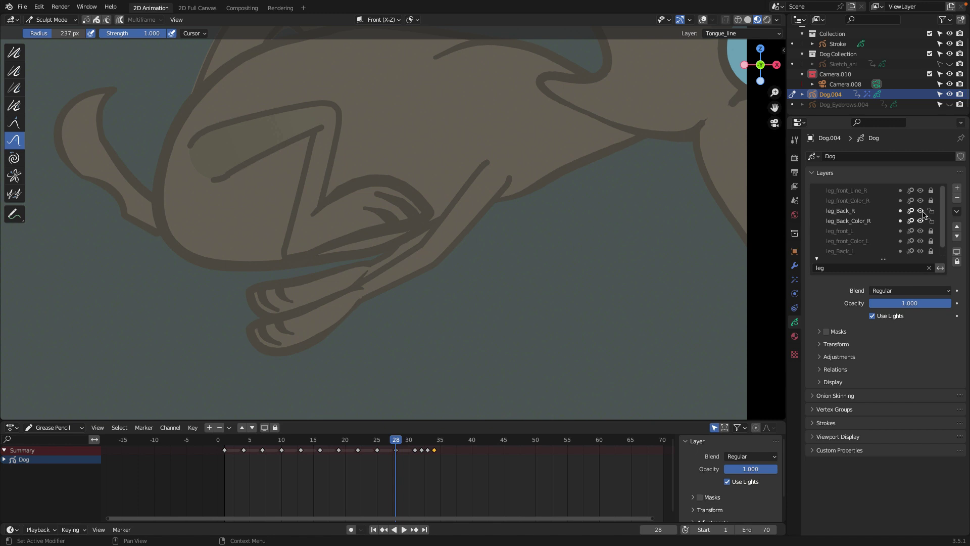
pyautogui.click(922, 211)
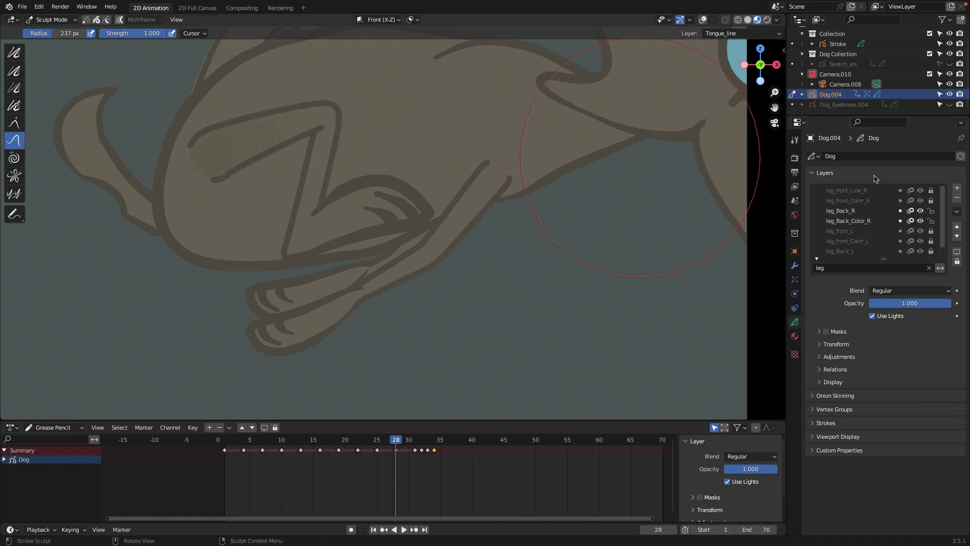
# - Toggle the overlays and switch to Edit Mode for the leg strokes
pyautogui.click(704, 20)
pyautogui.click(703, 21)
pyautogui.click(52, 20)
pyautogui.click(51, 44)
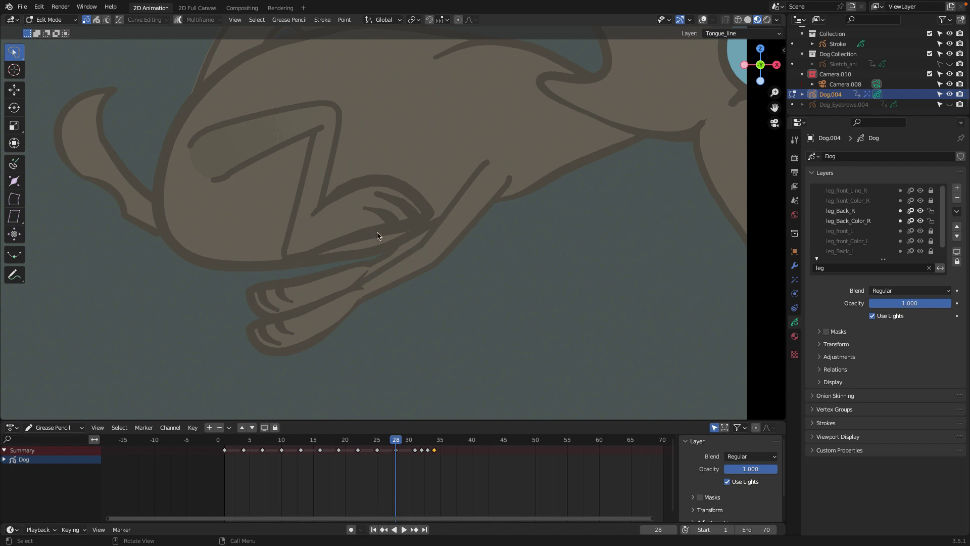
# - Move the back right leg strokes twice so they sit higher, off the body lines
pyautogui.press('g')
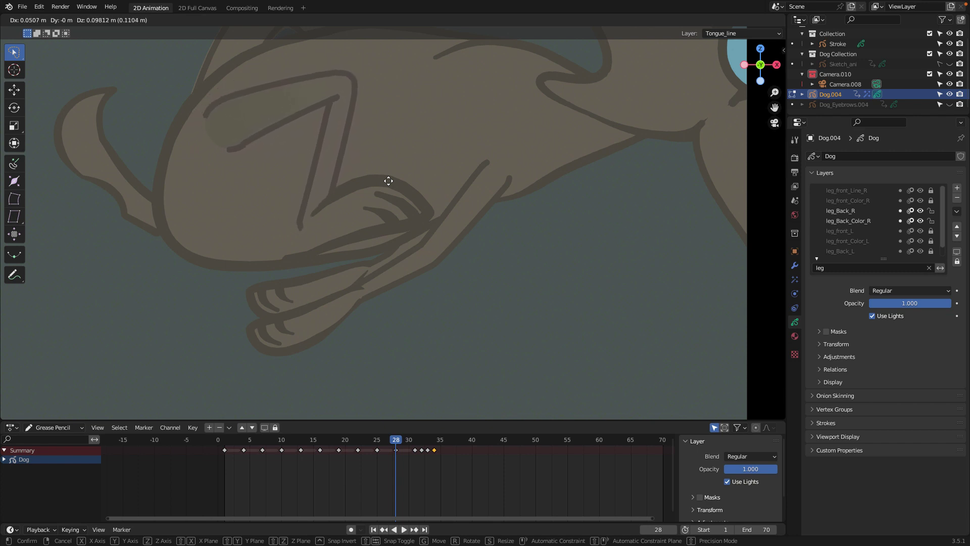
pyautogui.click(385, 196)
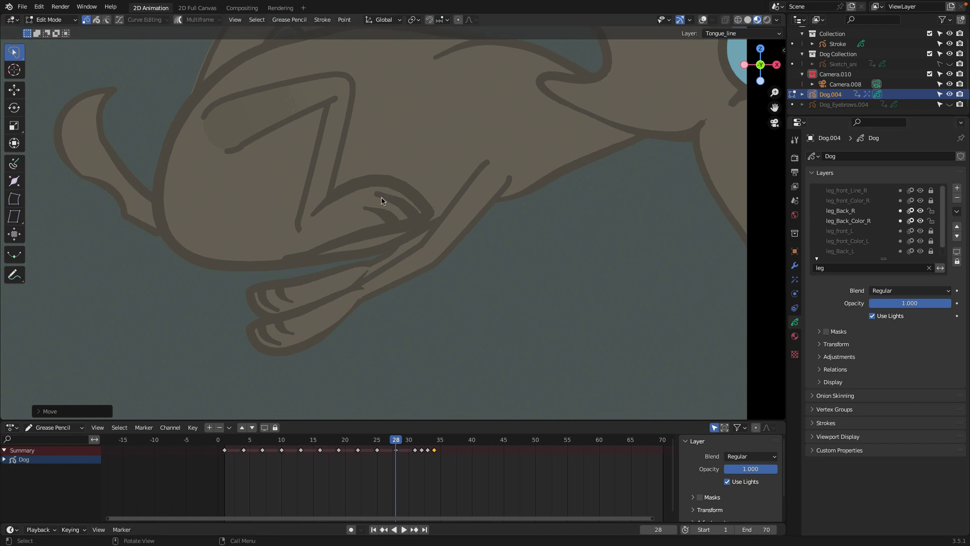
pyautogui.press('g')
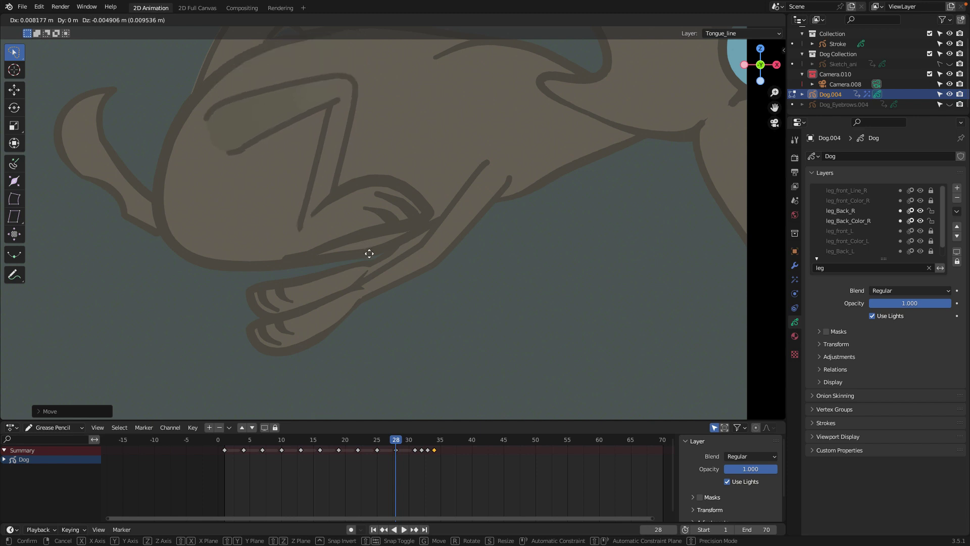
pyautogui.click(369, 254)
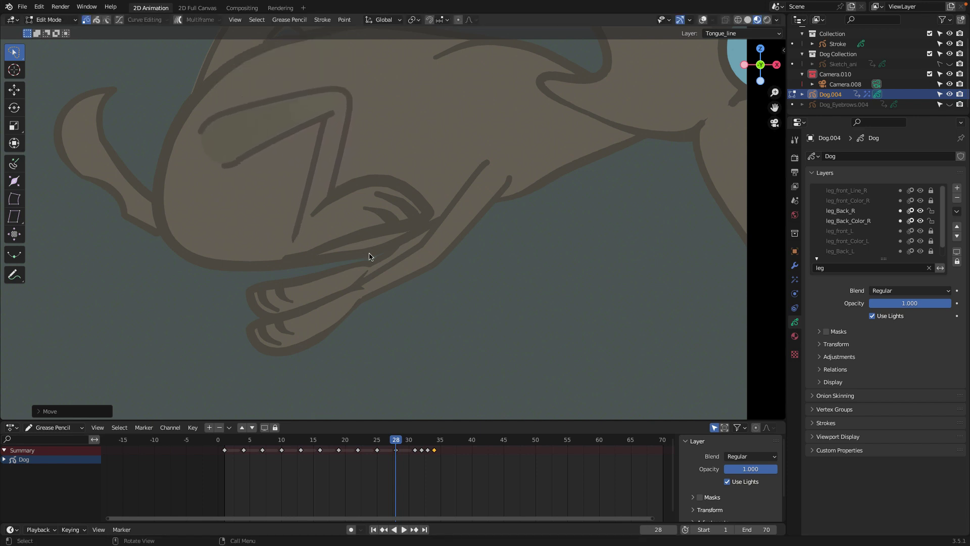
# - Clear the leg filter and filter the layer list to the foot layers
pyautogui.click(928, 269)
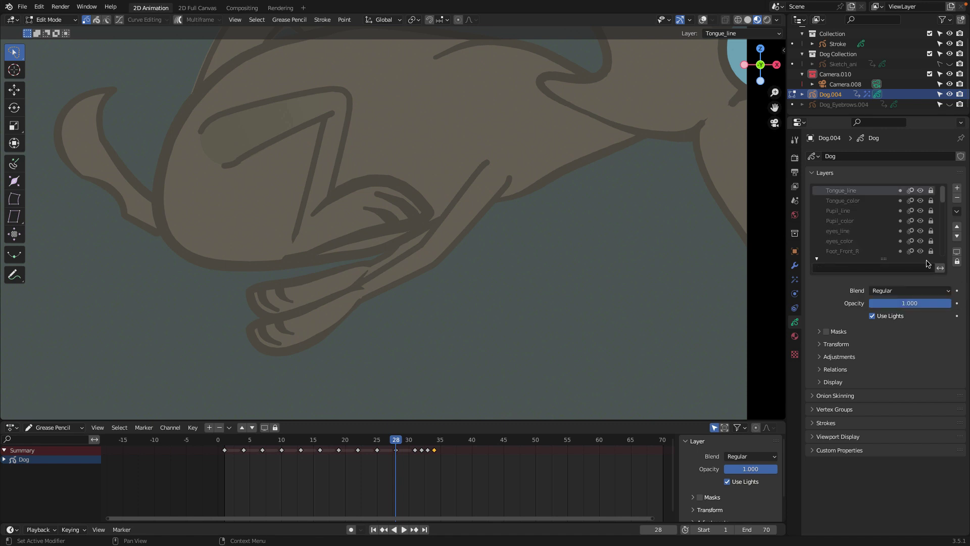
pyautogui.scroll(-3, 942, 234)
pyautogui.scroll(-3, 942, 234)
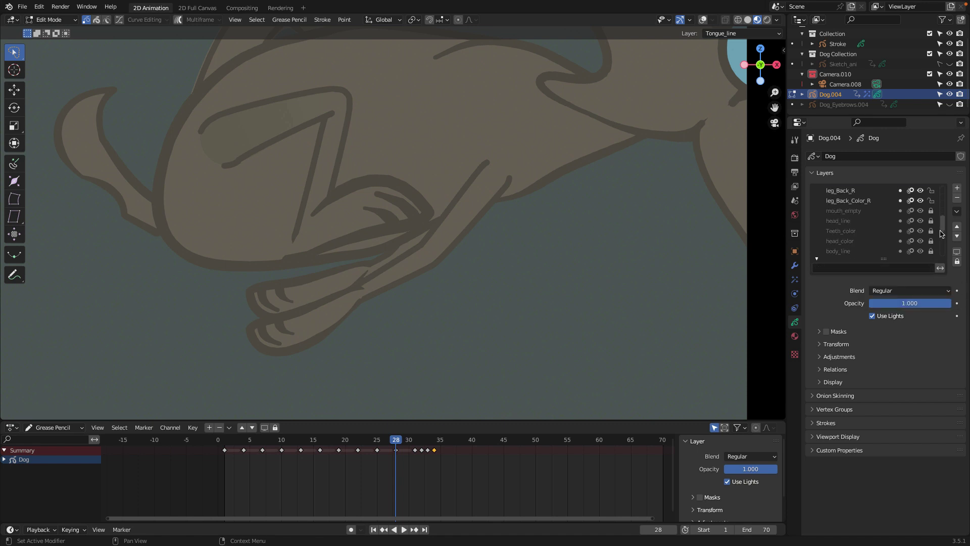
pyautogui.scroll(3, 932, 198)
pyautogui.scroll(2, 932, 198)
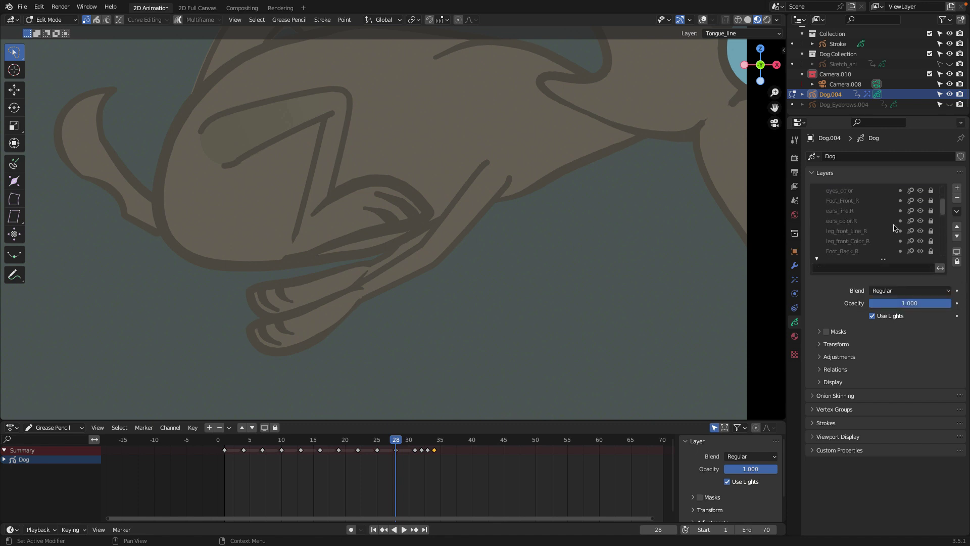
pyautogui.click(840, 269)
pyautogui.write('foot')
pyautogui.press('Return')
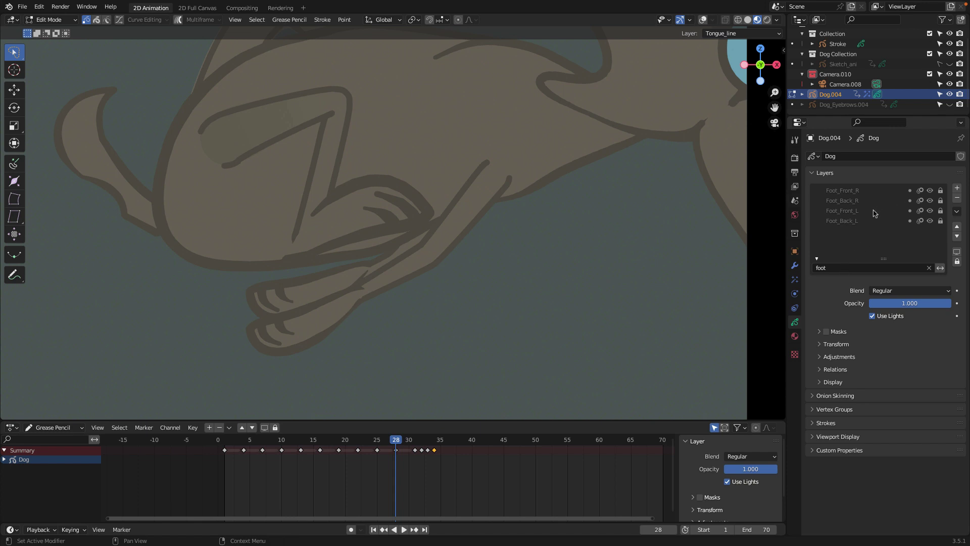
# - Toggle foot layer visibility to identify strokes, then unlock Foot_Back_R
pyautogui.click(930, 201)
pyautogui.click(930, 200)
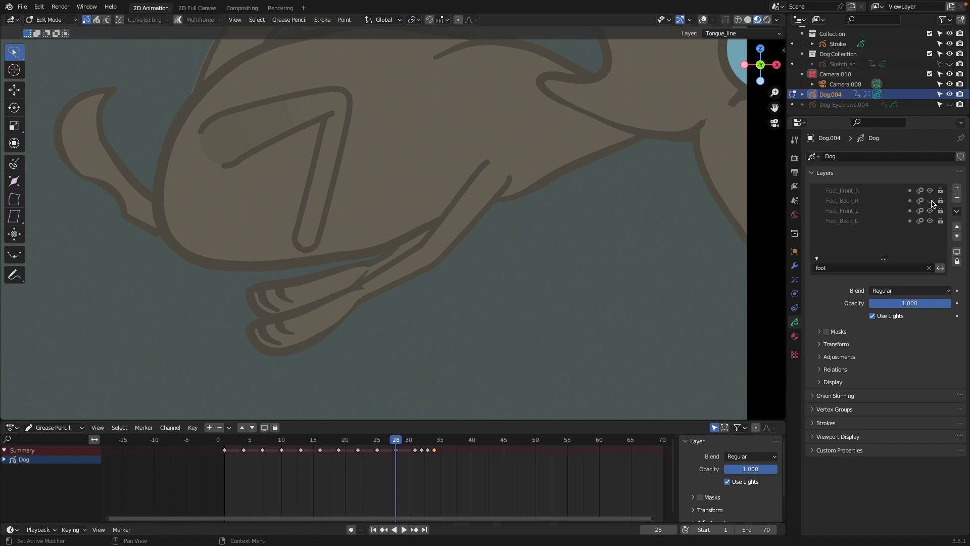
pyautogui.click(930, 191)
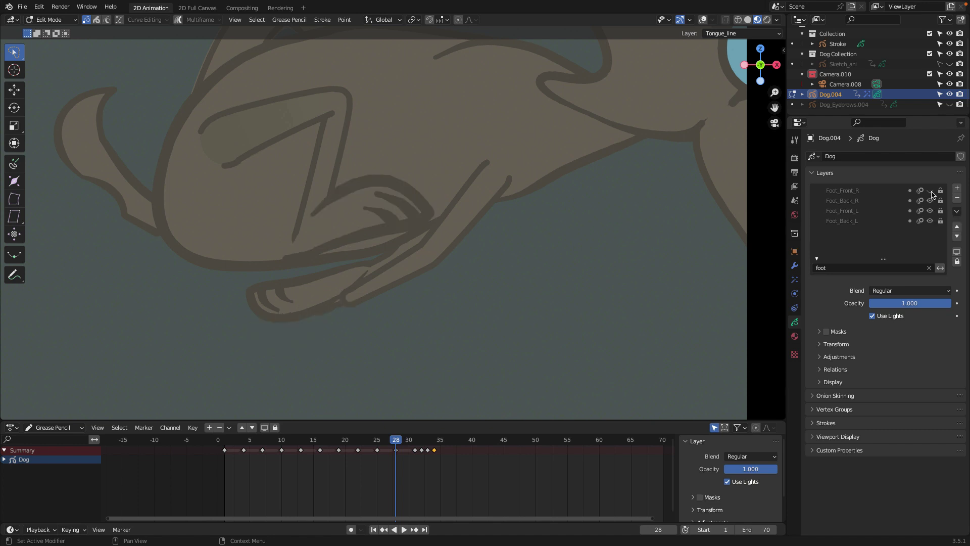
pyautogui.click(930, 191)
pyautogui.click(930, 201)
pyautogui.click(931, 201)
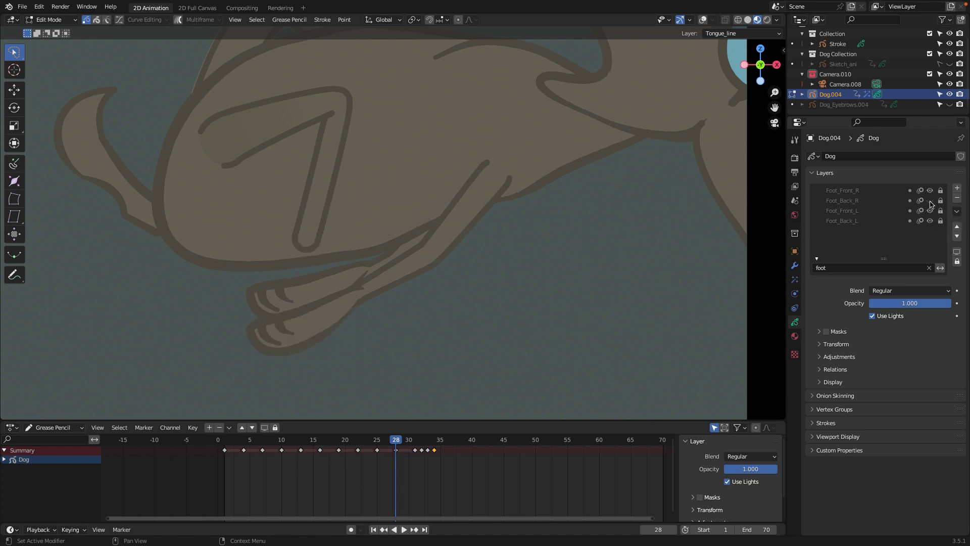
pyautogui.click(941, 200)
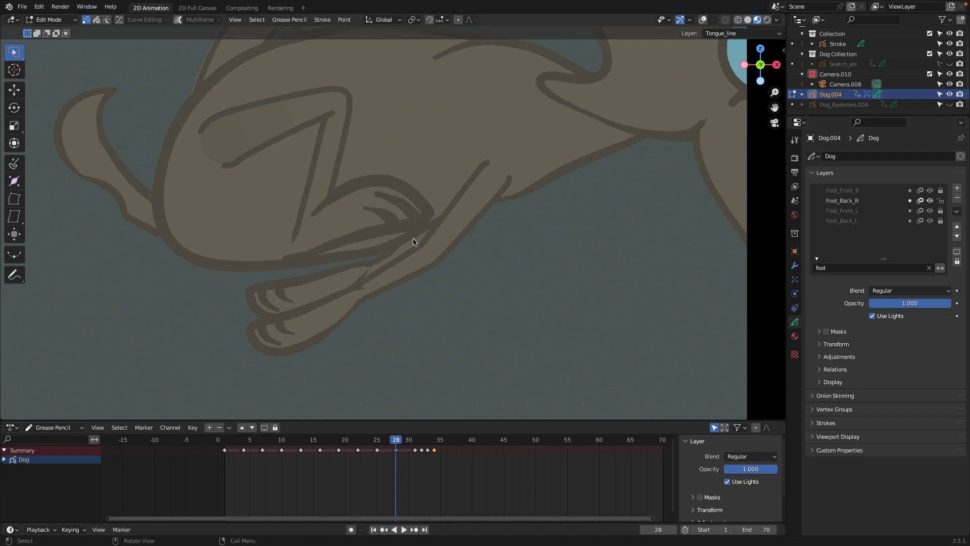
# - Move, rotate and nudge the Foot_Back_R strokes so the foot angles down under the body
pyautogui.press('g')
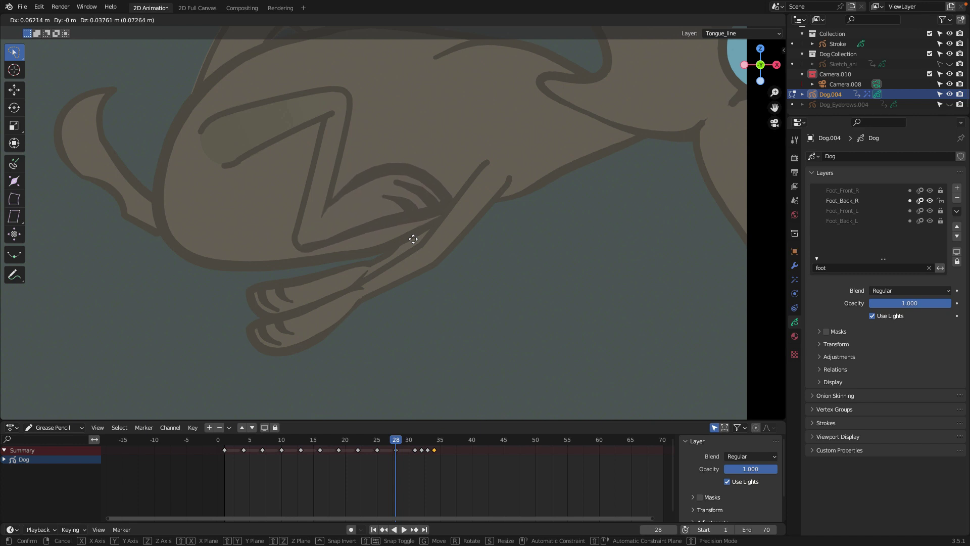
pyautogui.click(414, 230)
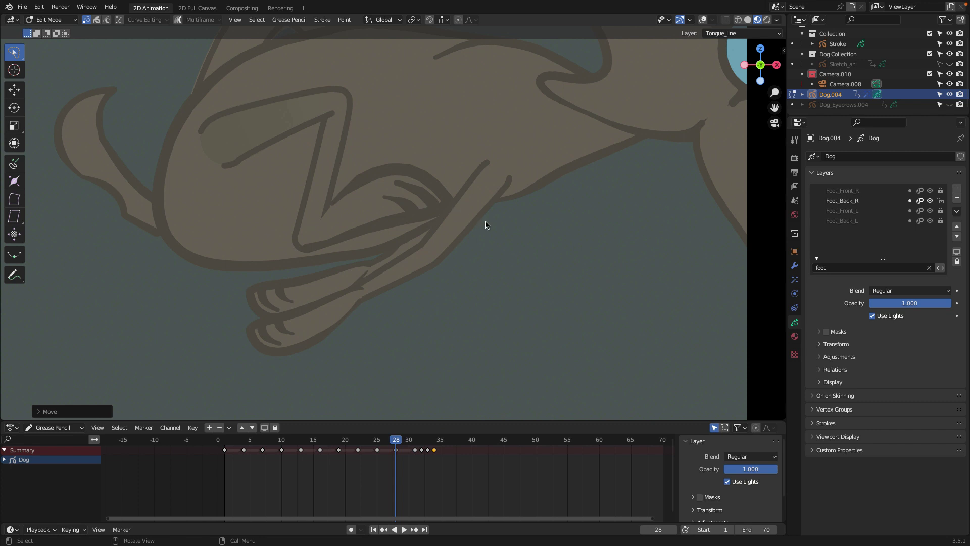
pyautogui.press('r')
pyautogui.click(485, 227)
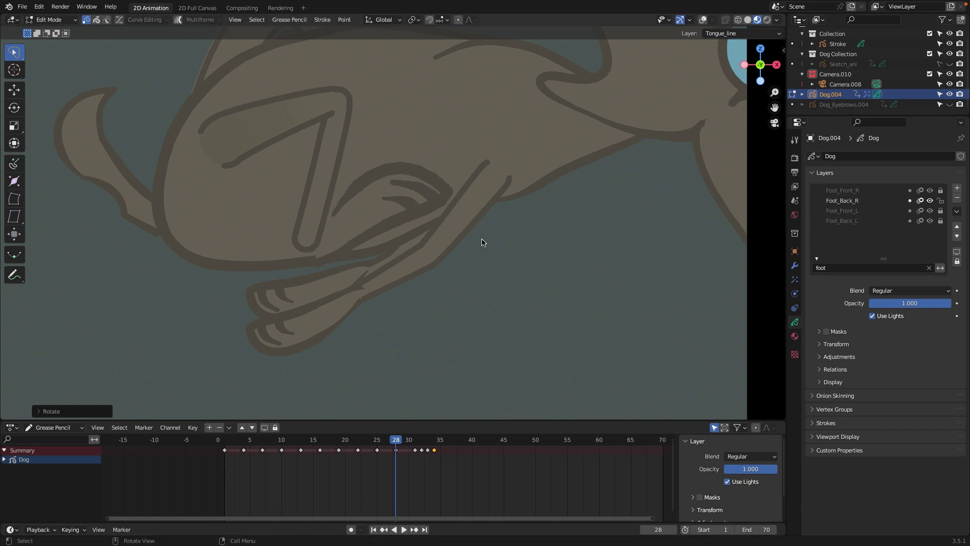
pyautogui.press('g')
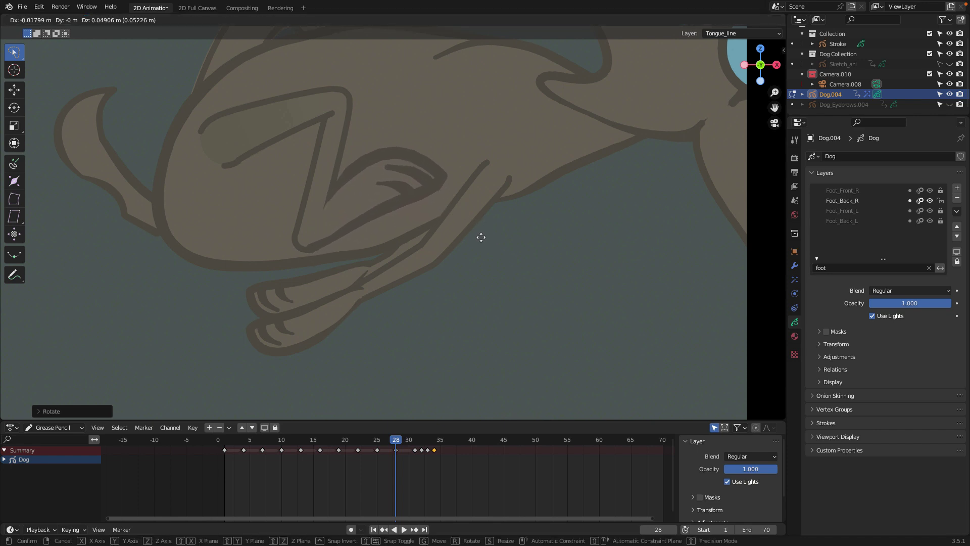
pyautogui.click(473, 227)
pyautogui.scroll(2, 419, 292)
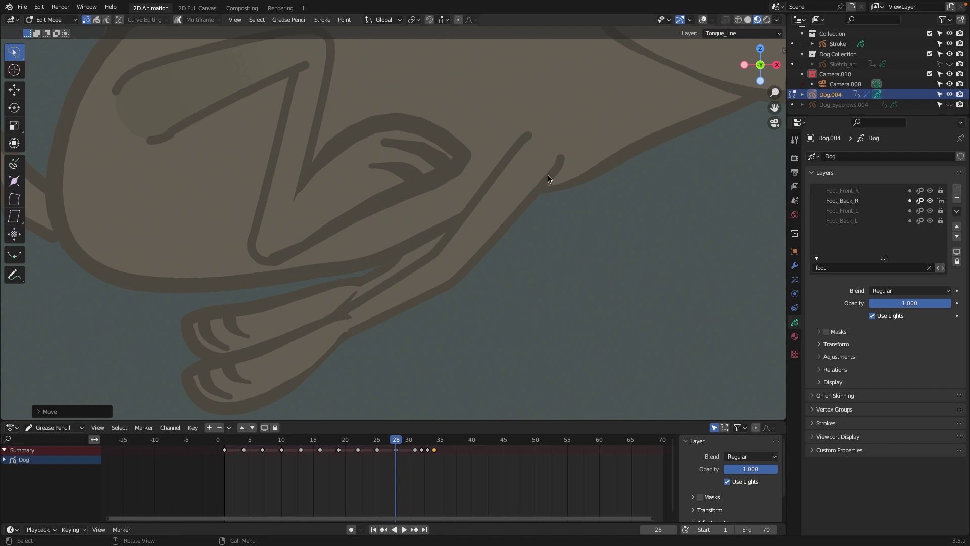
pyautogui.scroll(-4, 549, 178)
pyautogui.scroll(3, 549, 178)
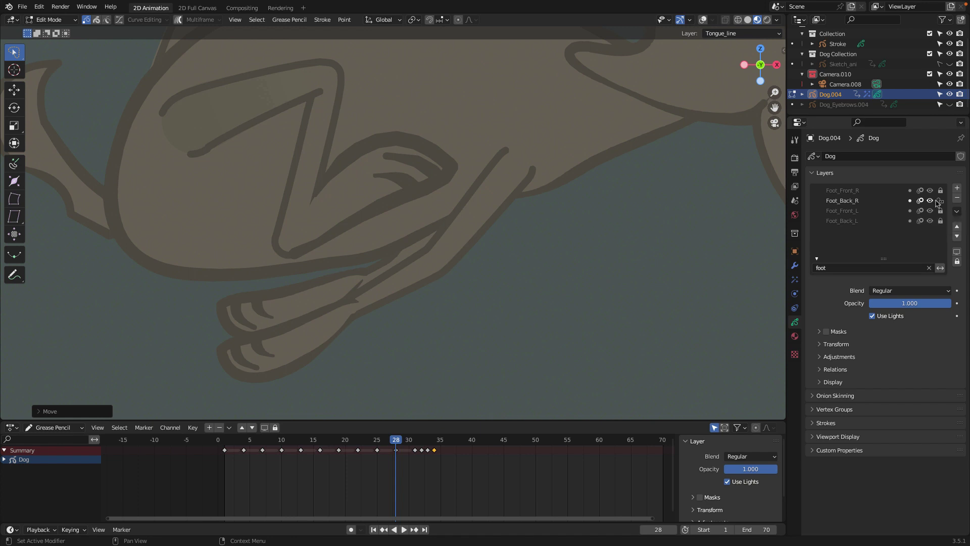
# - Re-lock Foot_Back_R and filter the layer list to the leg layers
pyautogui.click(940, 201)
pyautogui.click(930, 269)
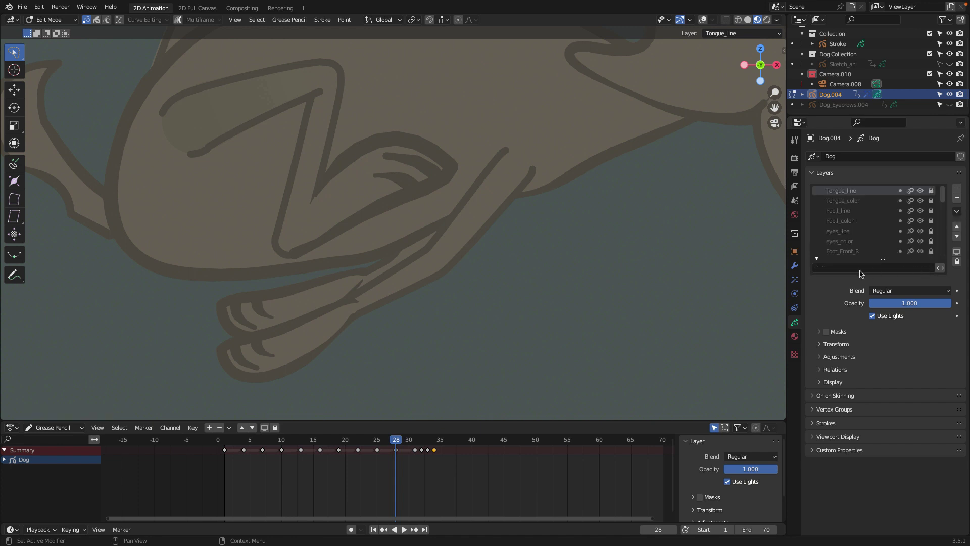
pyautogui.click(832, 272)
pyautogui.write('leg')
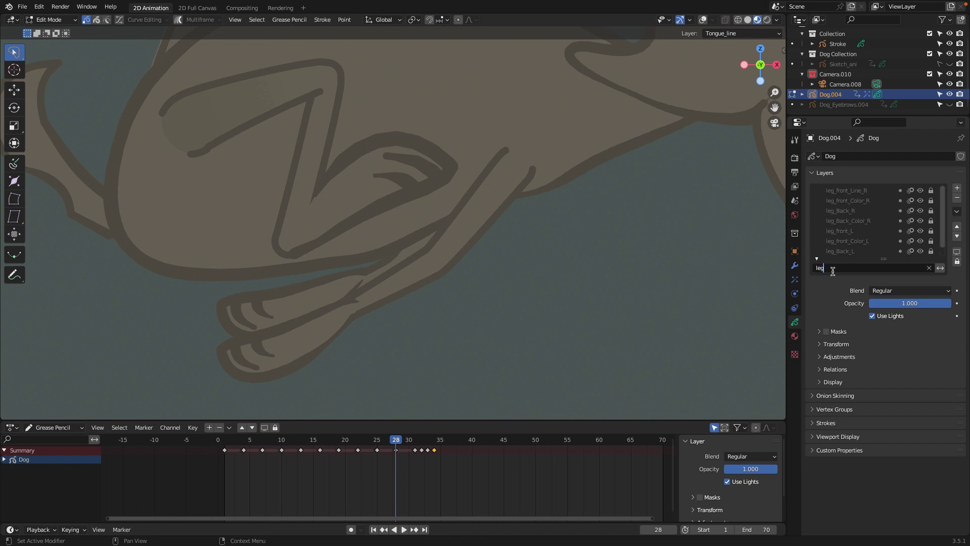
pyautogui.press('Return')
# - Check, then unlock leg_front_Line_R and leg_front_Color_R, and grab their front-leg strokes
pyautogui.click(920, 191)
pyautogui.click(921, 191)
pyautogui.click(920, 190)
pyautogui.click(920, 201)
pyautogui.click(920, 200)
pyautogui.click(932, 201)
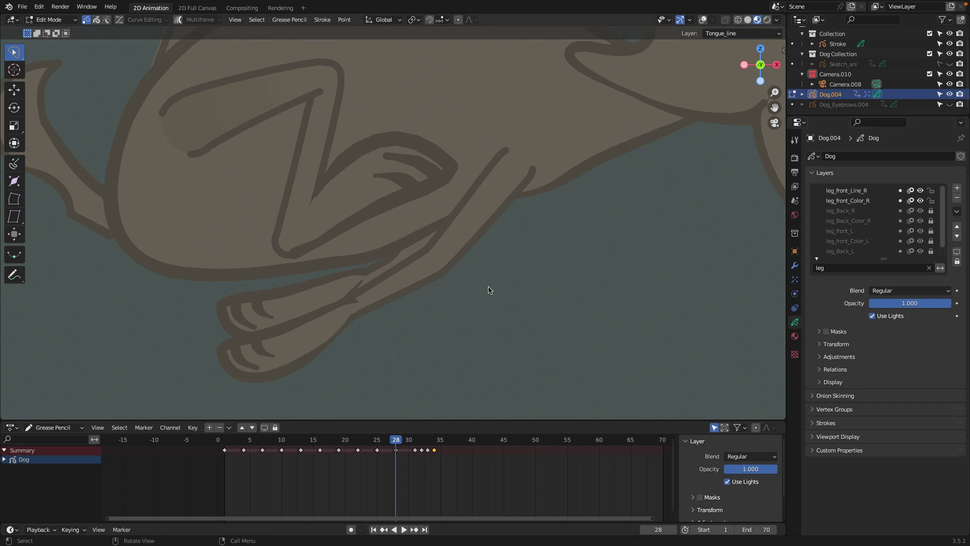
pyautogui.press('g')
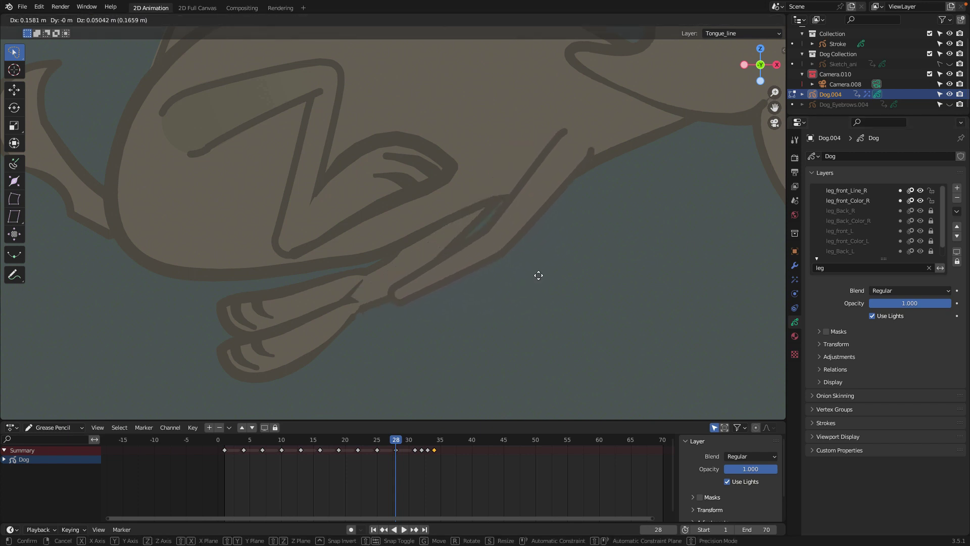
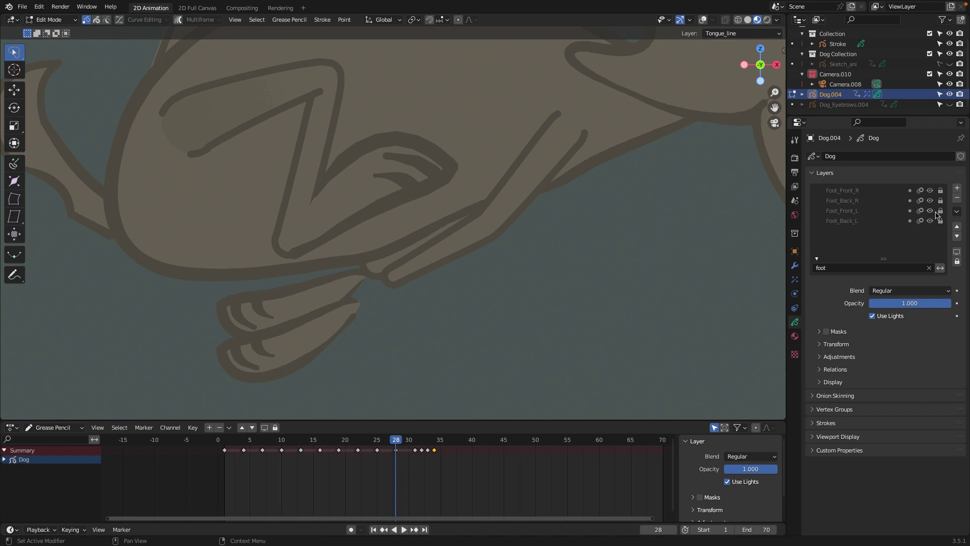
# - Unlock the Foot_Front_L layer and move its foot strokes to a new position
pyautogui.click(940, 212)
pyautogui.press('g')
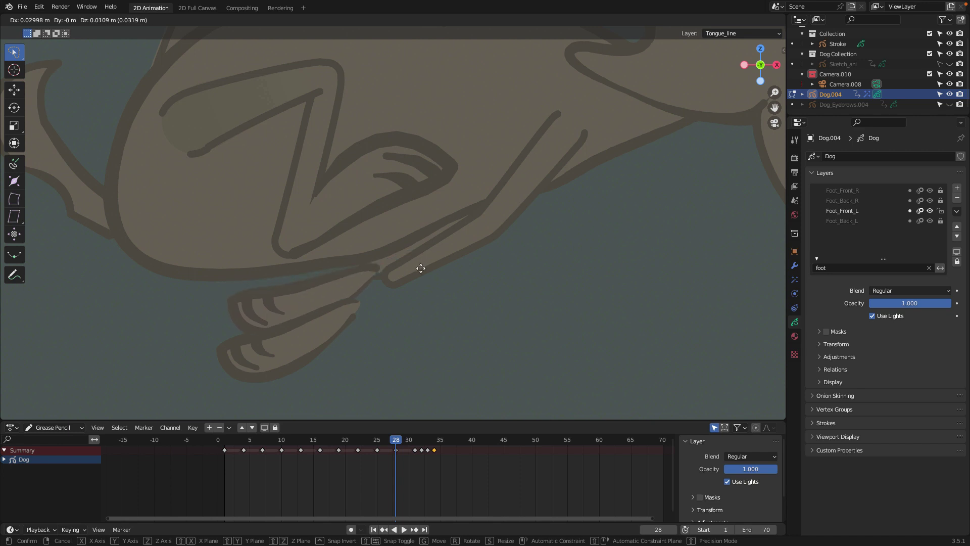
pyautogui.click(421, 272)
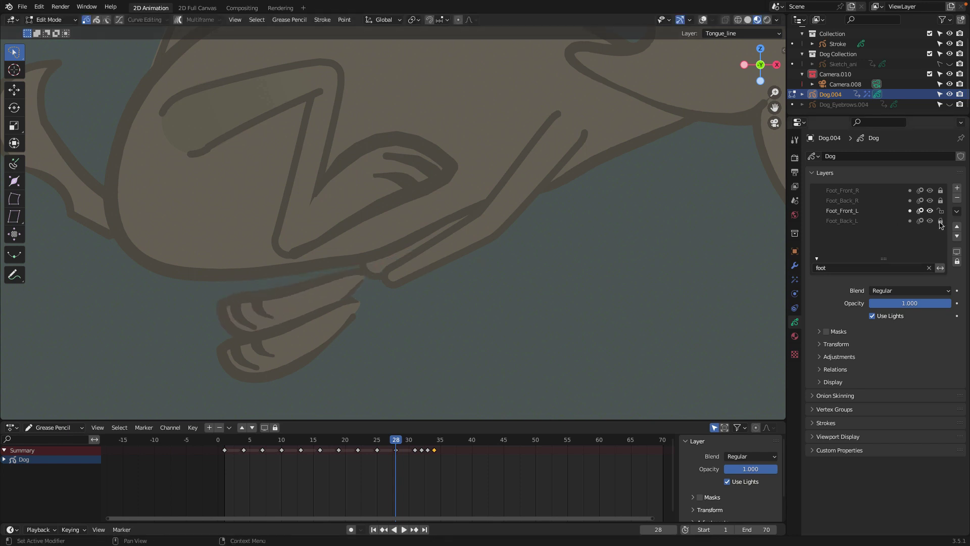
# - Clear the layer name filter so the full layer list shows again
pyautogui.click(928, 268)
pyautogui.scroll(-3, 909, 255)
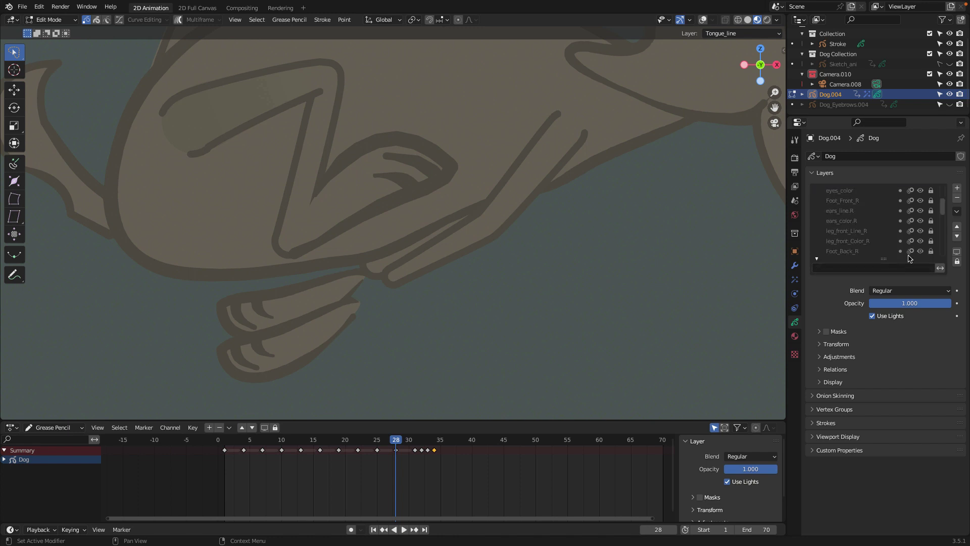
pyautogui.scroll(-3, 908, 255)
pyautogui.scroll(-3, 908, 255)
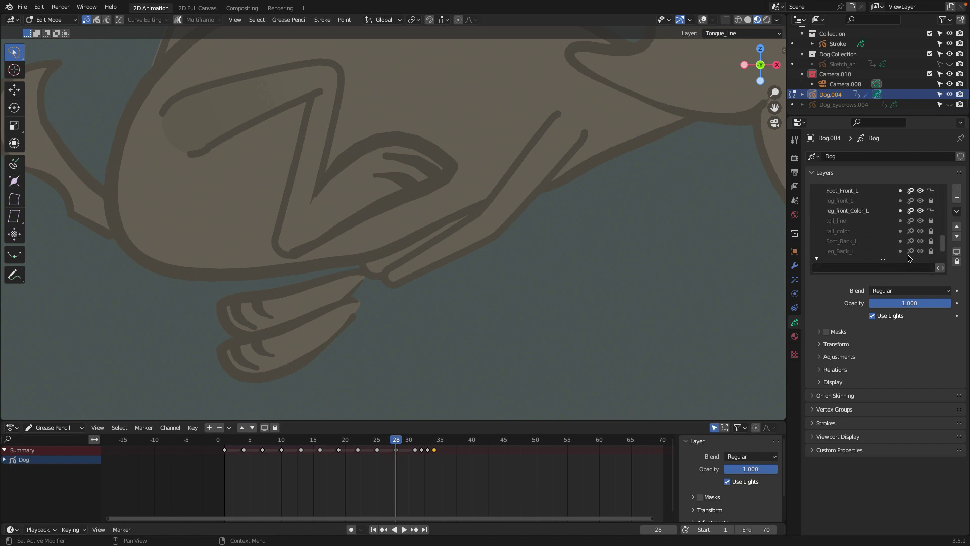
# - Lock leg_front_Color_L, then move and rotate the selected front-left foot stroke
pyautogui.click(931, 211)
pyautogui.press('g')
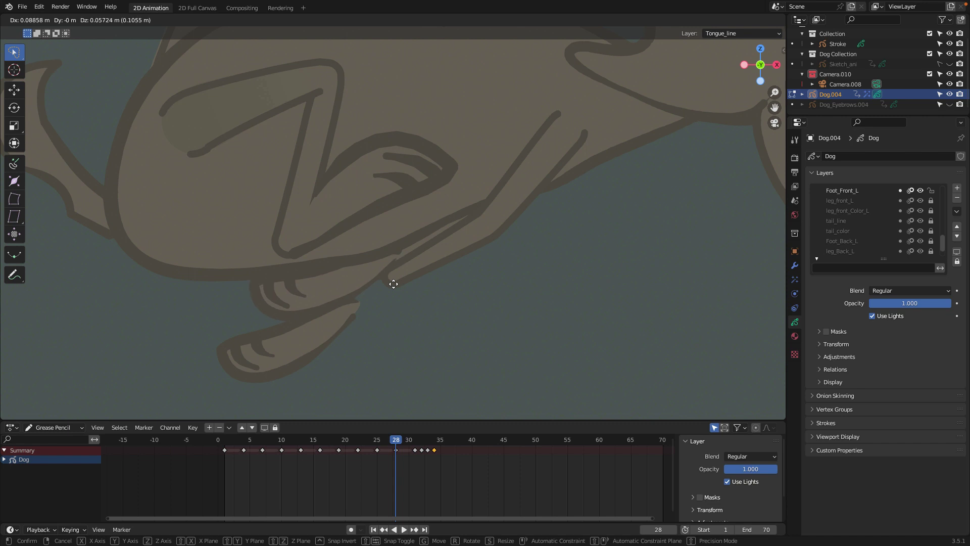
pyautogui.click(394, 284)
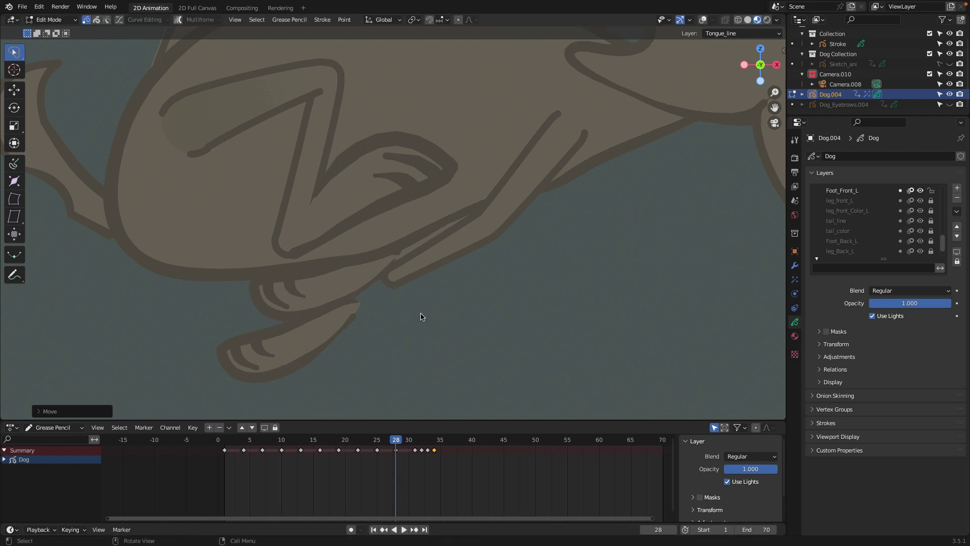
pyautogui.press('r')
pyautogui.click(359, 305)
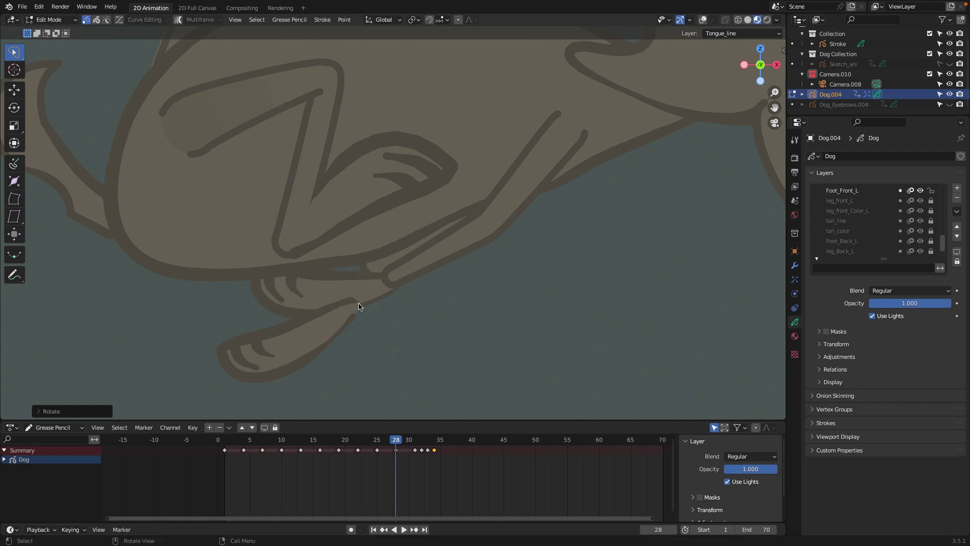
# - Shift the paw stroke down and to the left, then deselect everything
pyautogui.press('g')
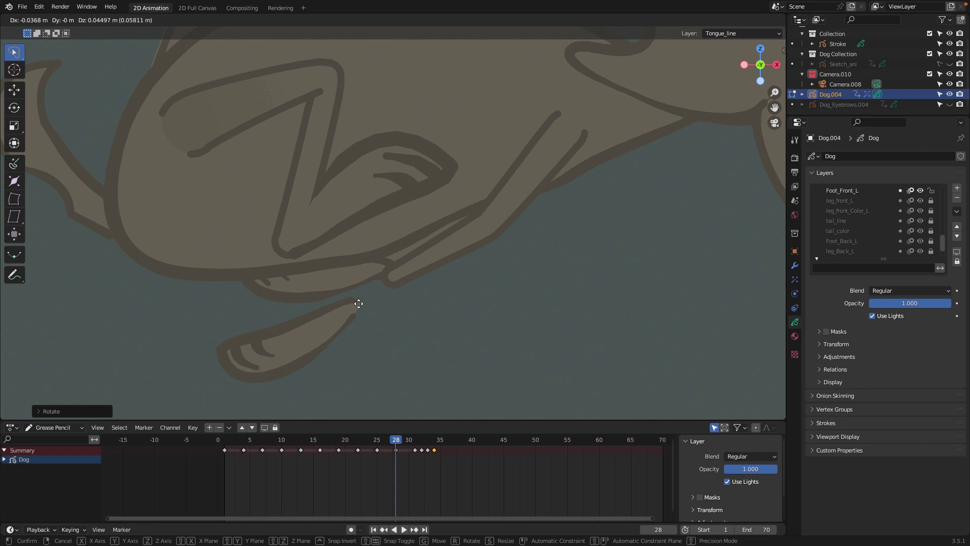
pyautogui.click(359, 303)
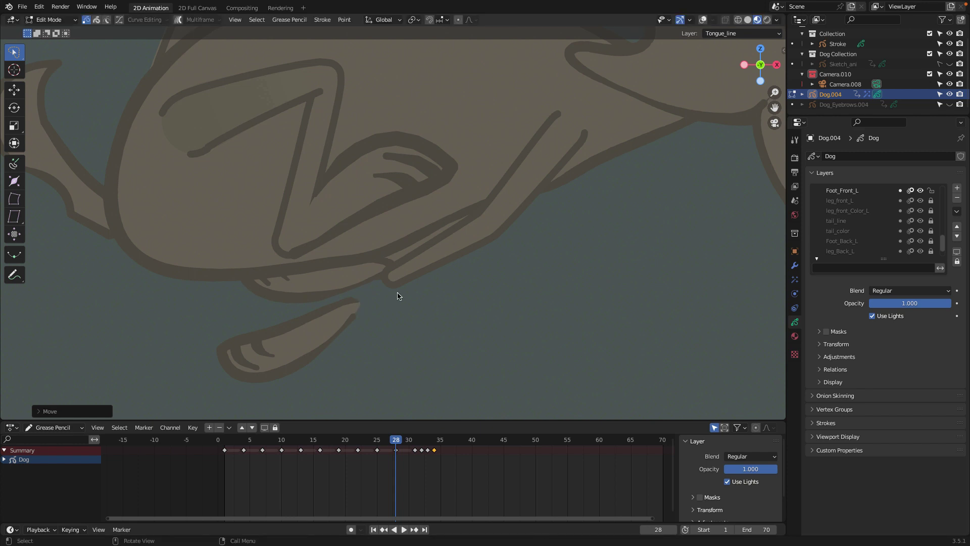
pyautogui.press('g')
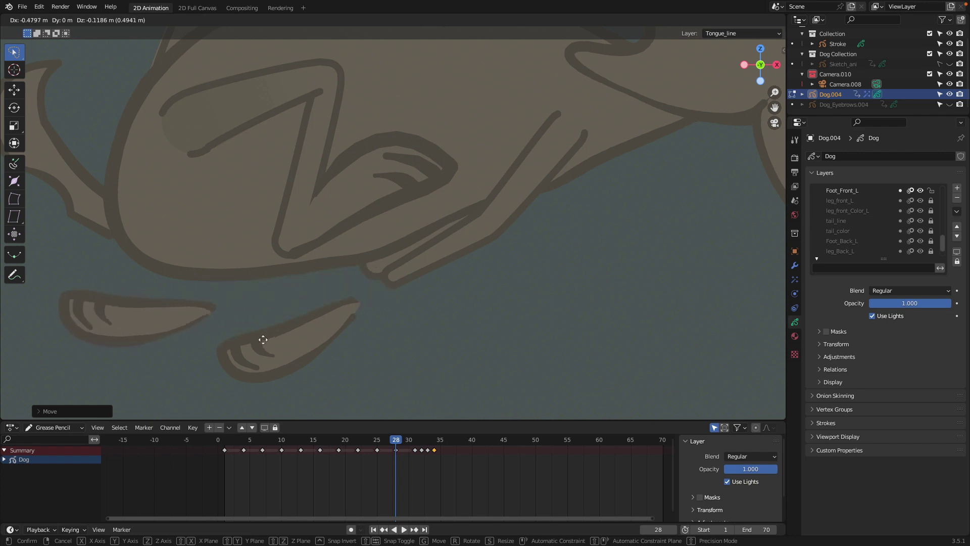
pyautogui.click(222, 323)
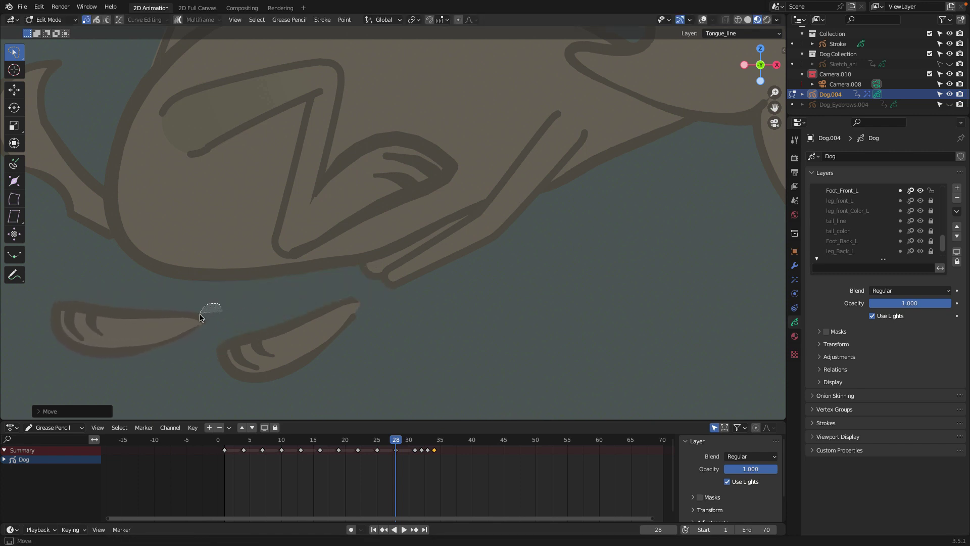
pyautogui.click(225, 324)
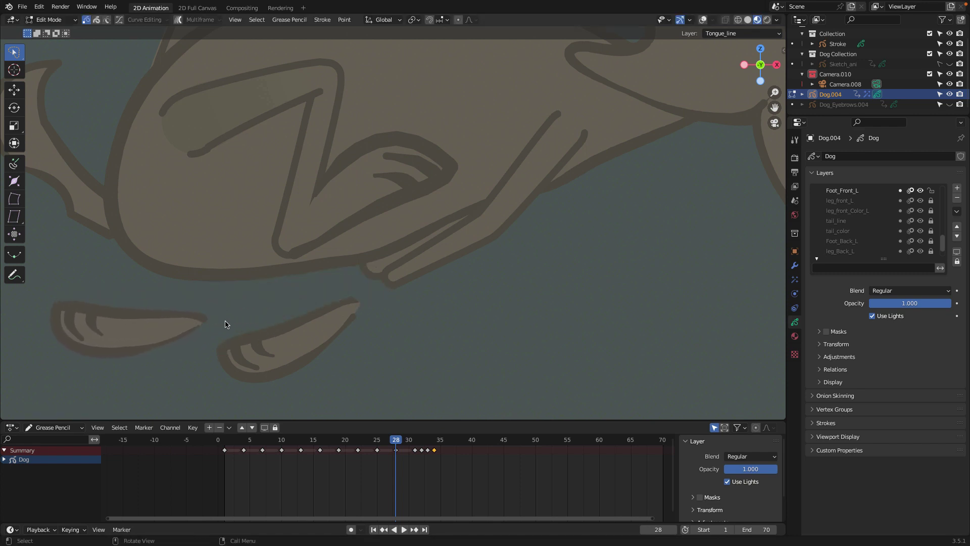
# - Lasso-select and delete the stray paw stroke points
pyautogui.click(703, 19)
pyautogui.press('ctrl')
pyautogui.press('x')
pyautogui.click(217, 313)
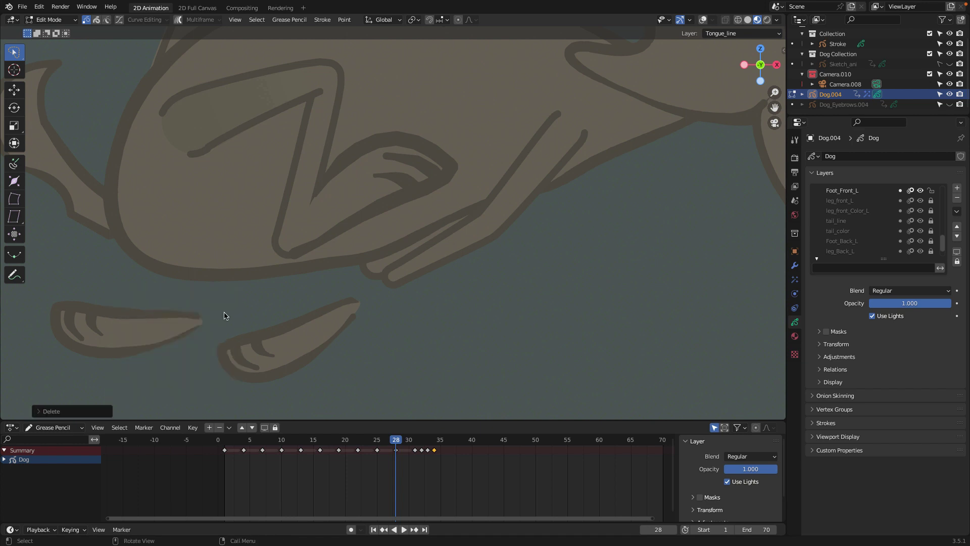
pyautogui.moveTo(224, 307); pyautogui.dragTo(194, 325)
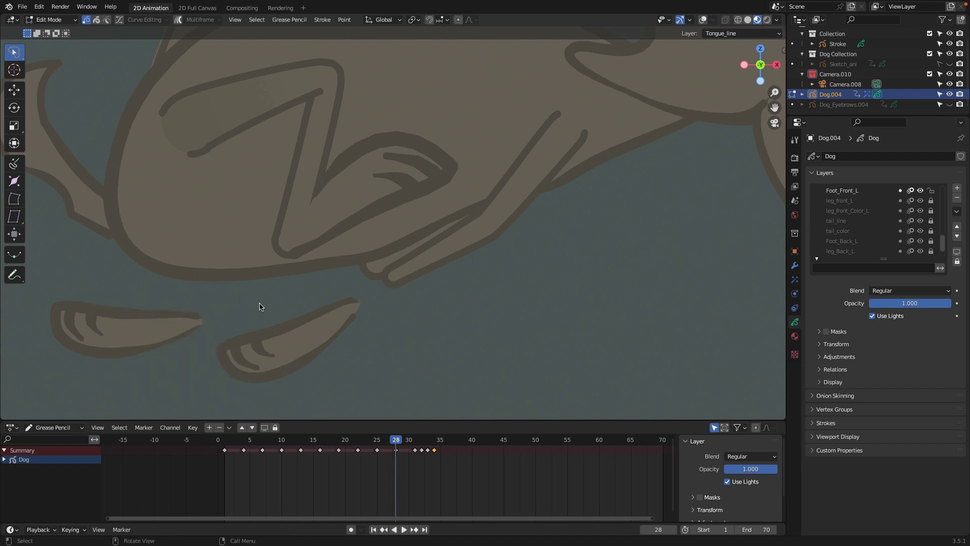
pyautogui.press('ctrl')
pyautogui.press('x')
pyautogui.click(260, 307)
# - Move and rotate the remaining foot stroke so it sits under the leg again
pyautogui.moveTo(234, 305)
pyautogui.keyDown('ctrl'); pyautogui.mouseDown(button='right')
pyautogui.moveTo(169, 365)
pyautogui.moveTo(206, 335)
pyautogui.mouseUp(button='right'); pyautogui.keyUp('ctrl')
pyautogui.press('g')
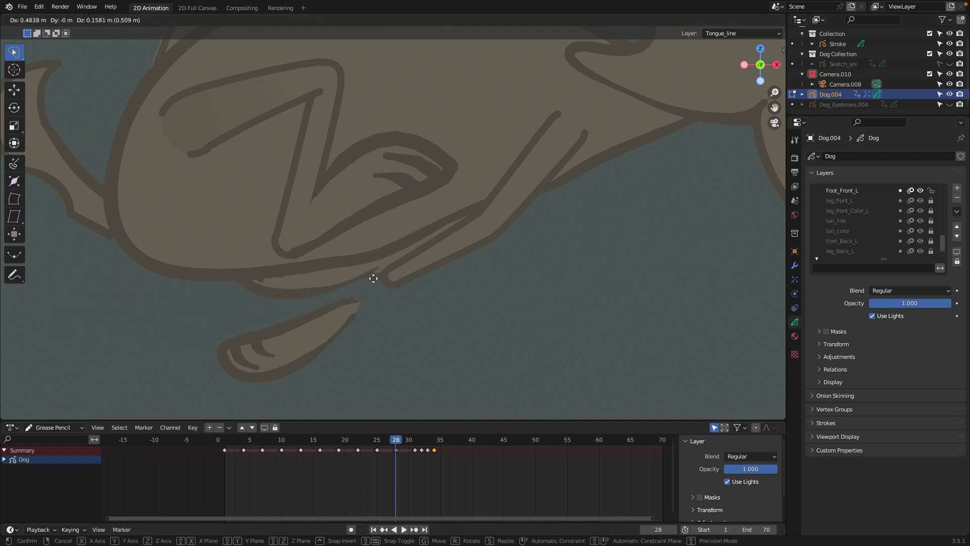
pyautogui.click(373, 278)
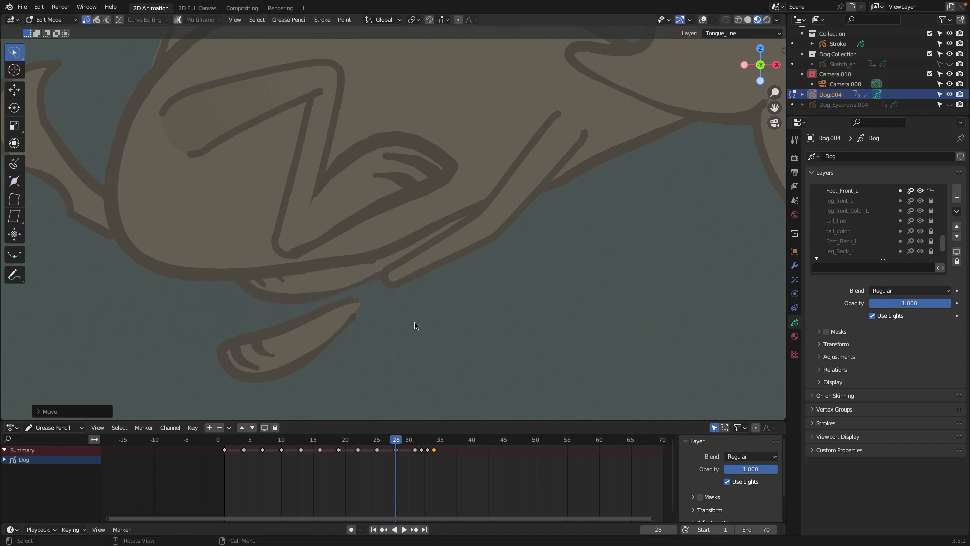
pyautogui.press('r')
pyautogui.click(425, 223)
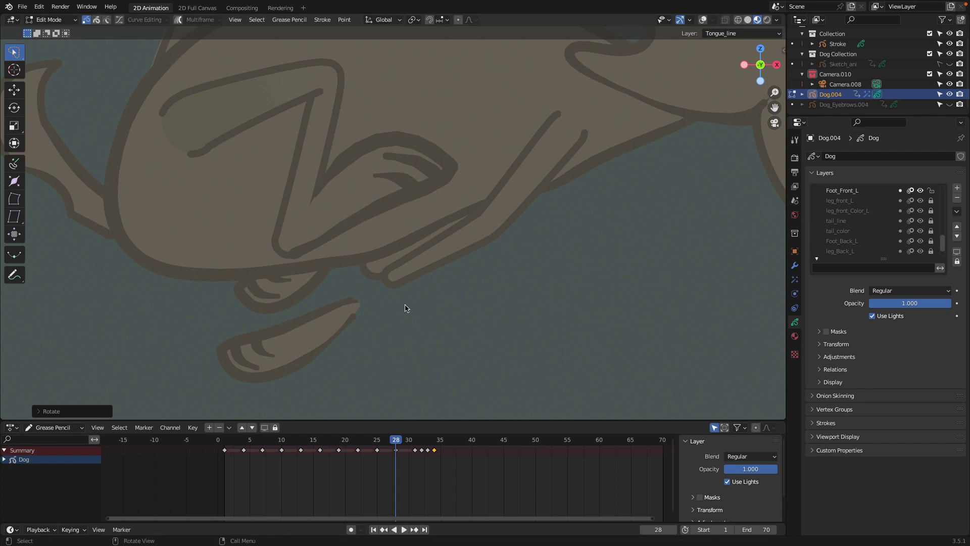
pyautogui.press('g')
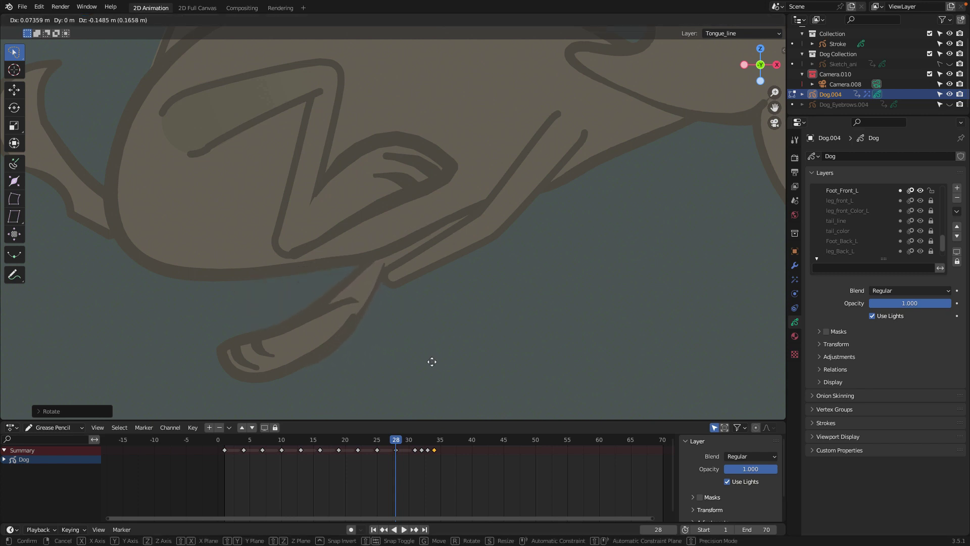
pyautogui.click(432, 362)
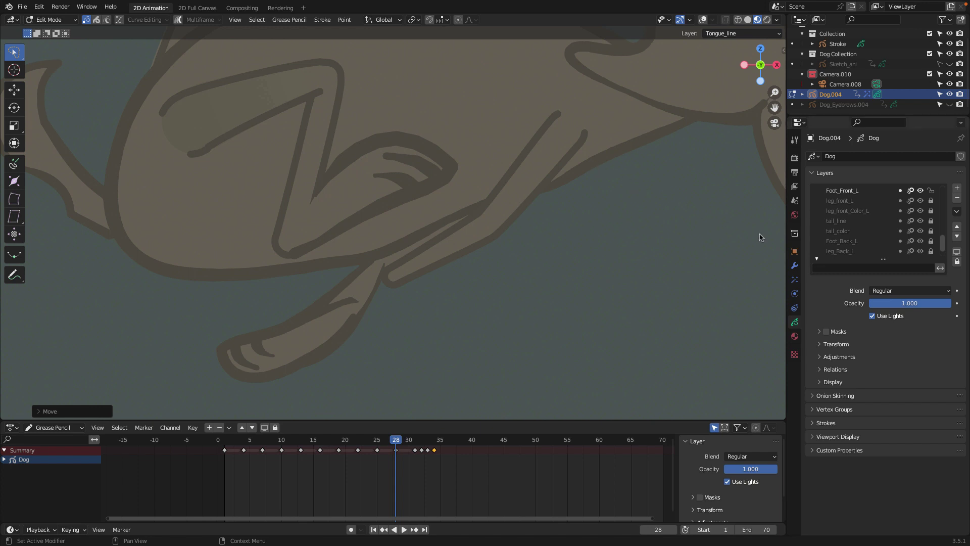
# - Lock Foot_Front_L, filter the layer list with 'foot' to show foot layers, and unlock Foot_Front_R
pyautogui.click(841, 269)
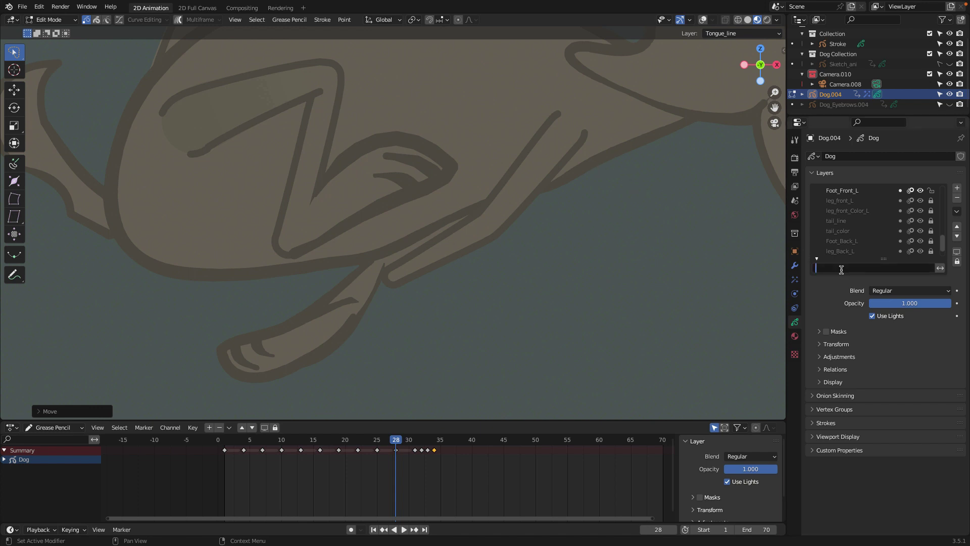
pyautogui.click(931, 191)
pyautogui.click(840, 270)
pyautogui.write('f')
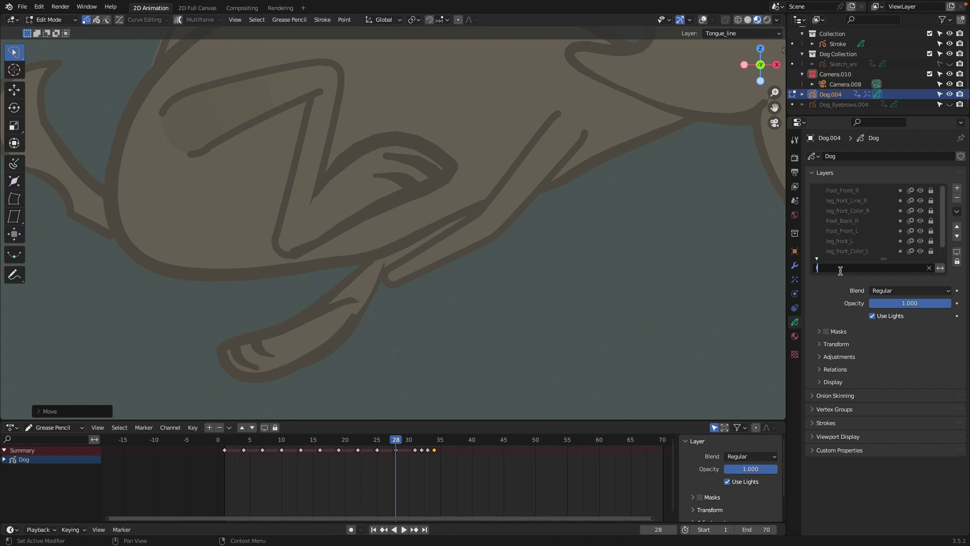
pyautogui.write('i')
pyautogui.press('BackSpace')
pyautogui.press('BackSpace')
pyautogui.press('BackSpace')
pyautogui.write('foot')
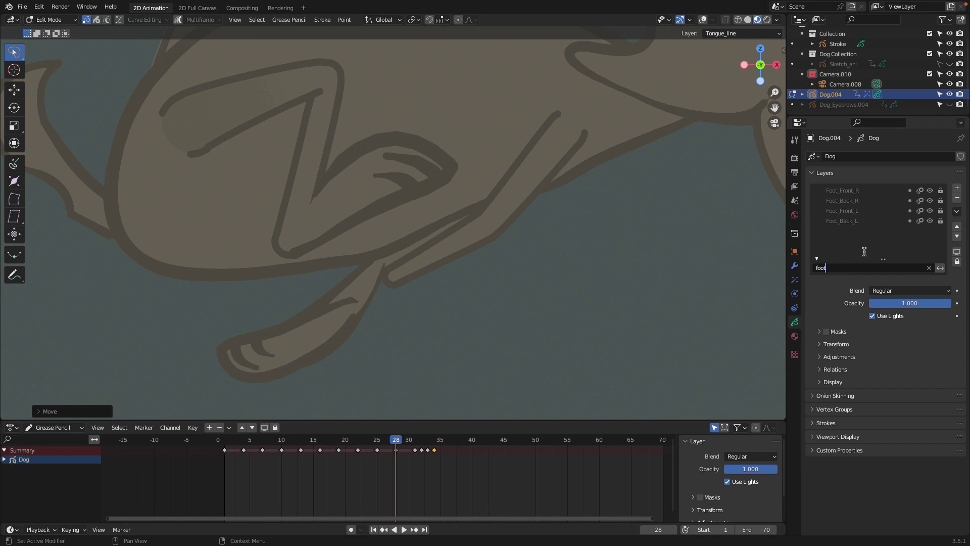
pyautogui.press('Return')
pyautogui.click(940, 191)
# - Move the Foot_Front_R foot stroke left and rotate it upward at frame 28
pyautogui.press('g')
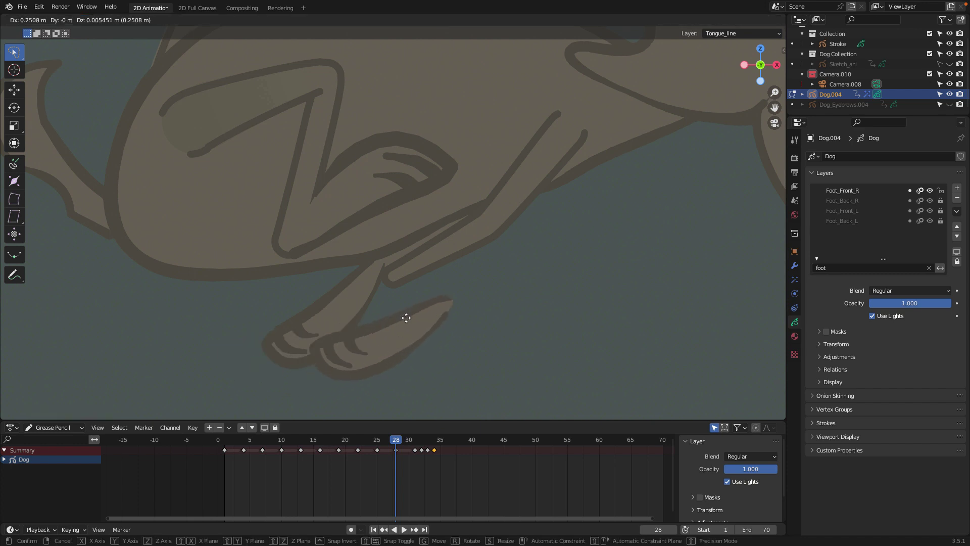
pyautogui.click(508, 323)
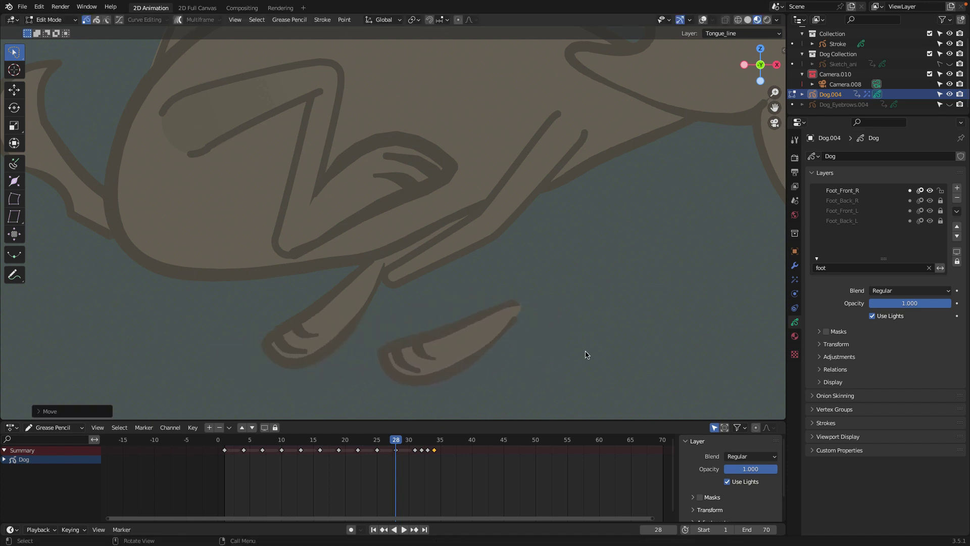
pyautogui.press('r')
pyautogui.click(586, 330)
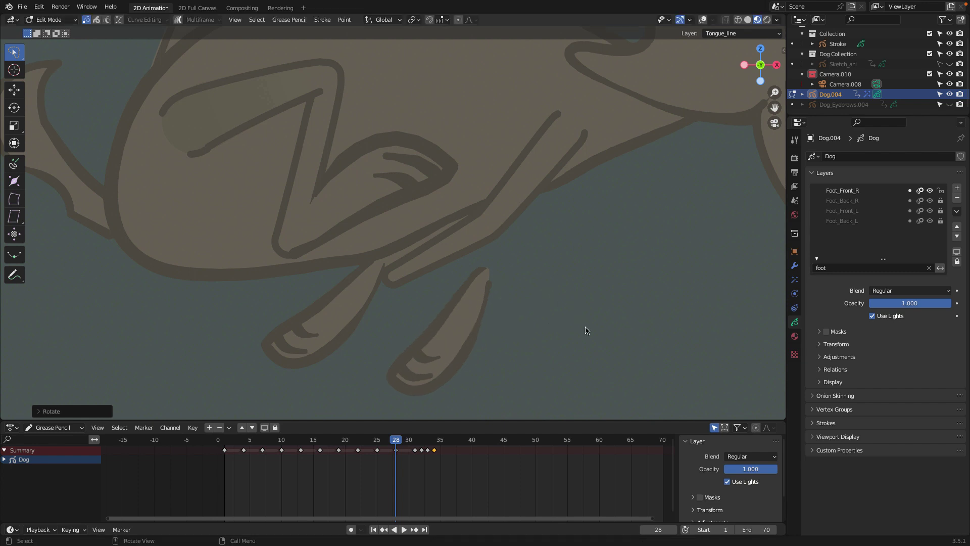
pyautogui.press('g')
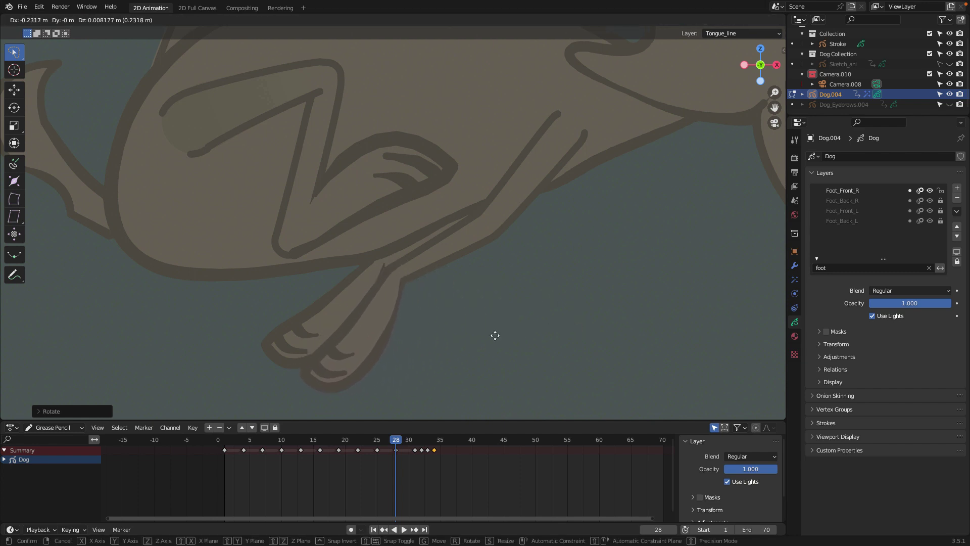
pyautogui.click(495, 336)
pyautogui.scroll(-2, 412, 326)
# - Keep rotating and nudging the foot until it tucks under the leg
pyautogui.press('r')
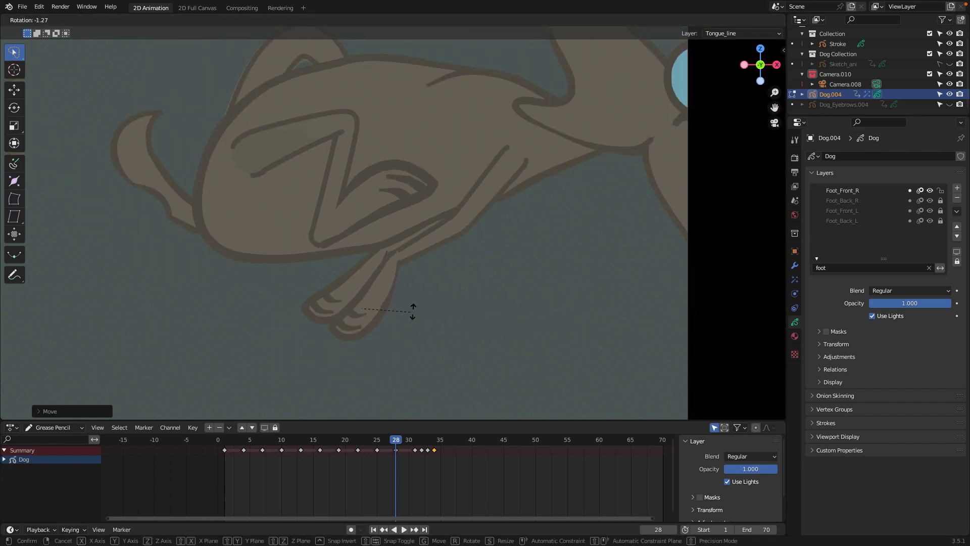
pyautogui.click(424, 301)
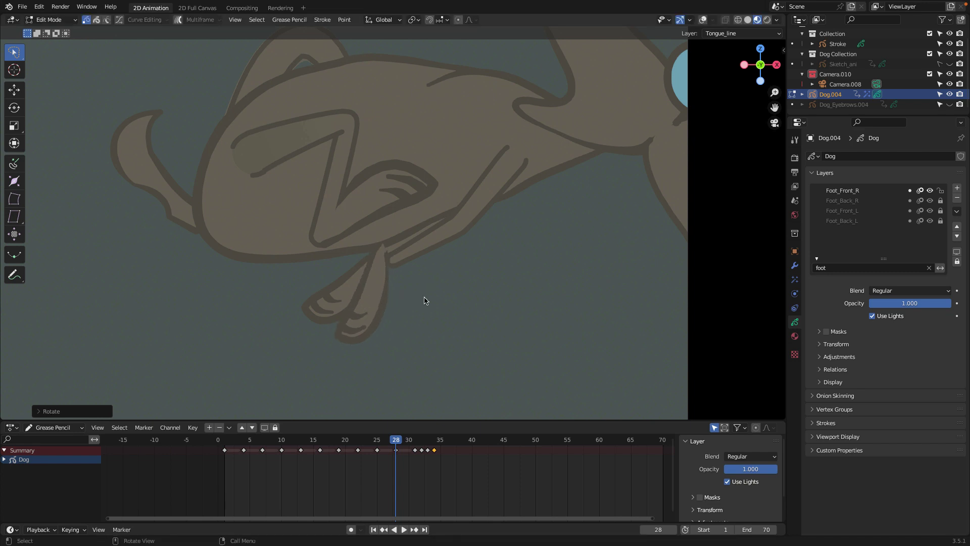
pyautogui.press('g')
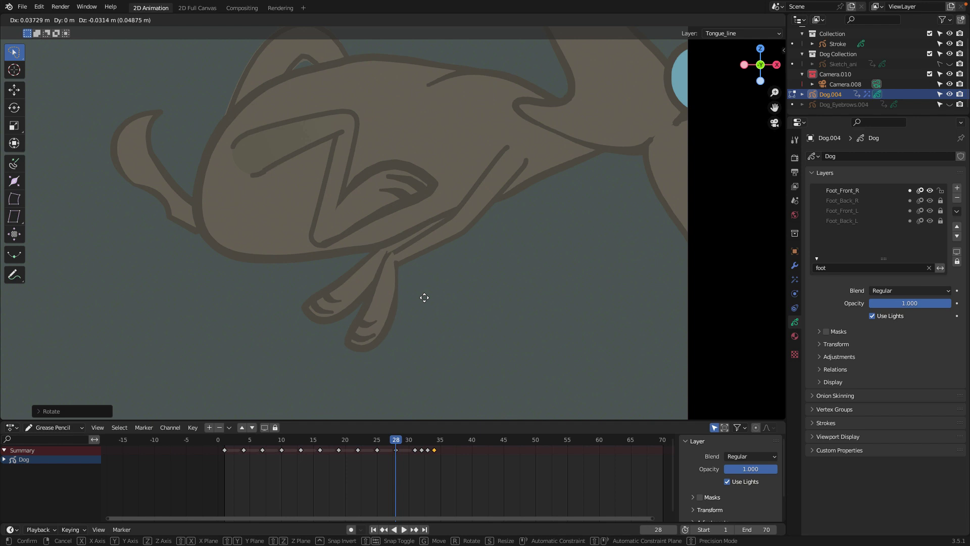
pyautogui.click(435, 305)
pyautogui.scroll(1, 435, 322)
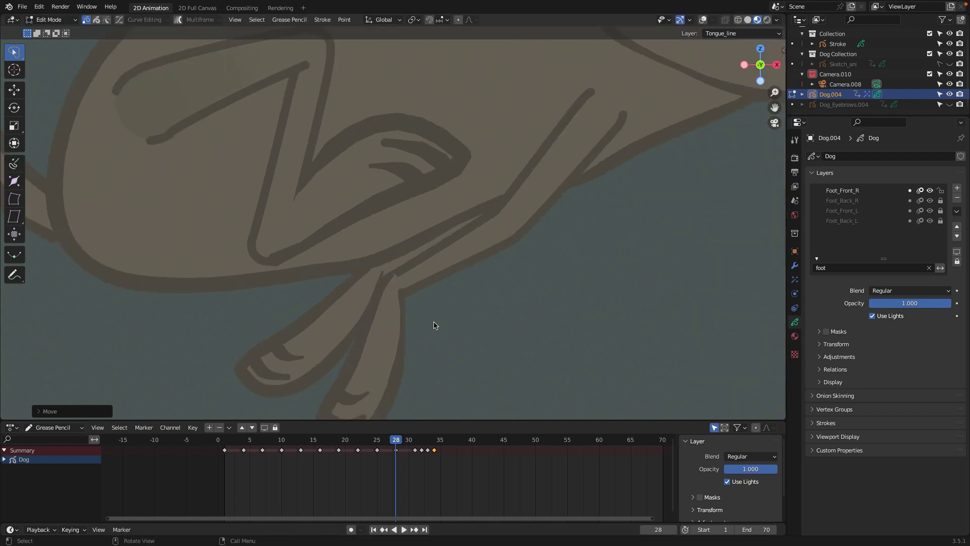
pyautogui.scroll(-1, 435, 323)
pyautogui.scroll(-1, 456, 312)
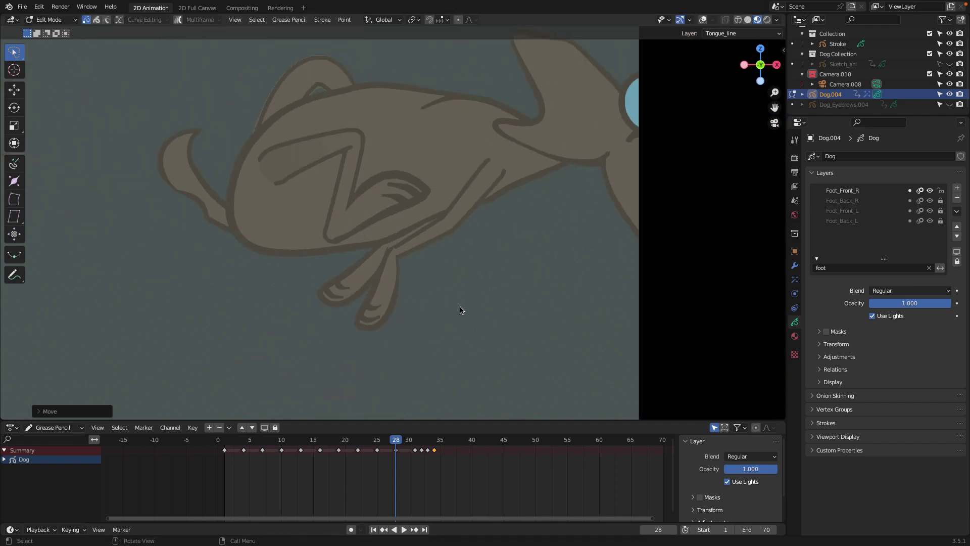
pyautogui.press('r')
pyautogui.click(430, 335)
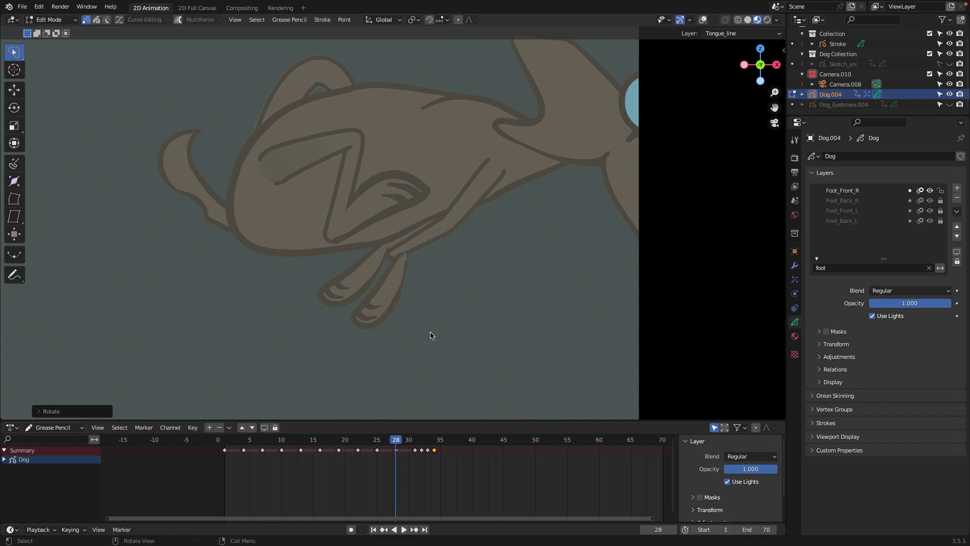
pyautogui.press('g')
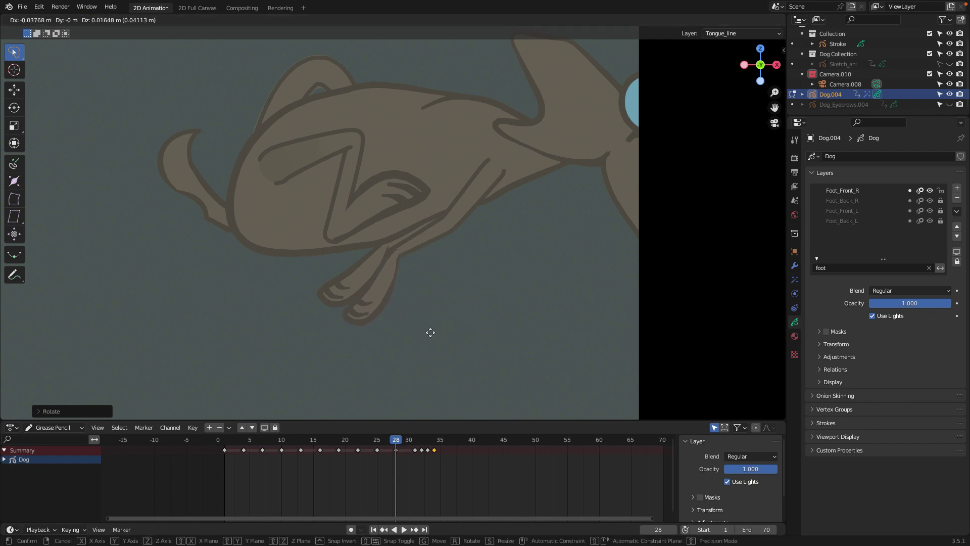
pyautogui.click(420, 328)
# - Play the animation from frame 28 to check the foot
pyautogui.scroll(1, 363, 331)
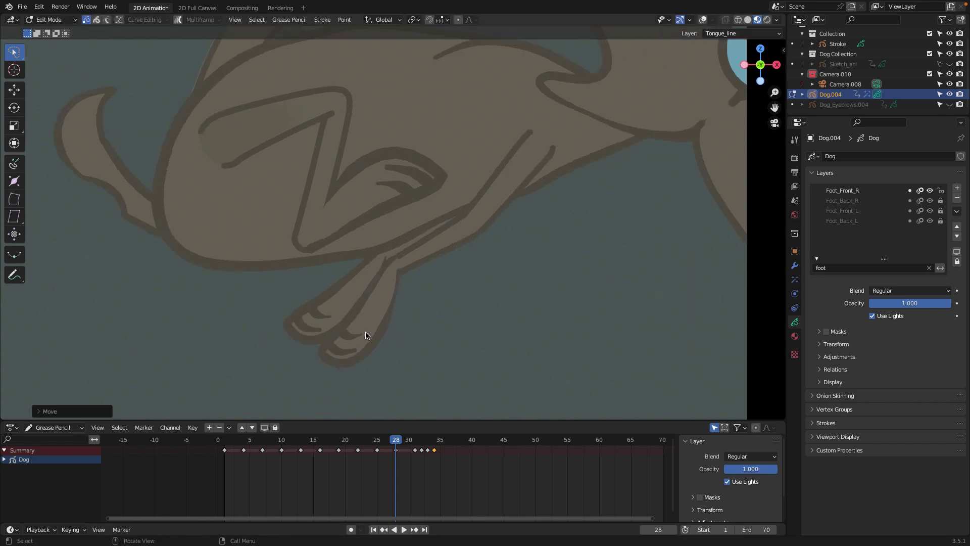
pyautogui.scroll(1, 367, 331)
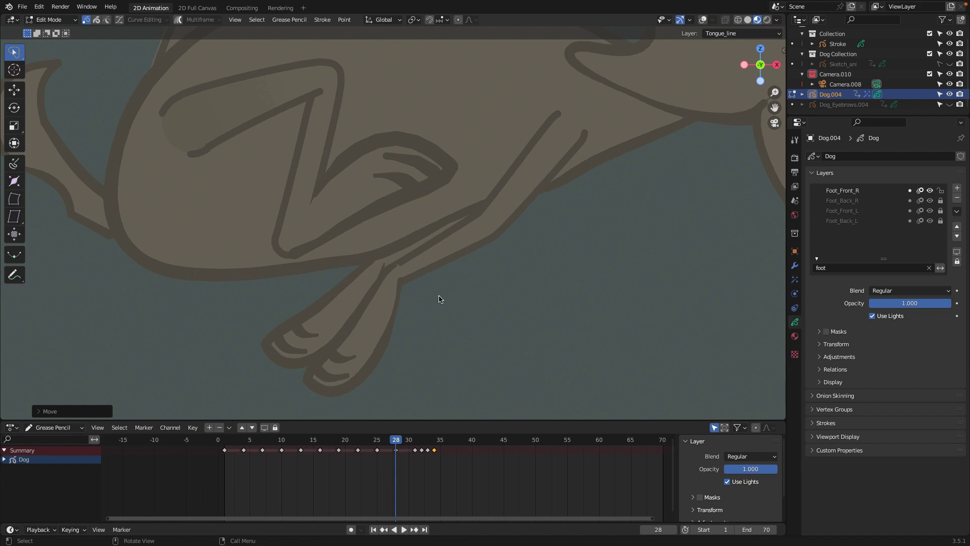
pyautogui.scroll(-3, 438, 299)
pyautogui.scroll(-2, 439, 299)
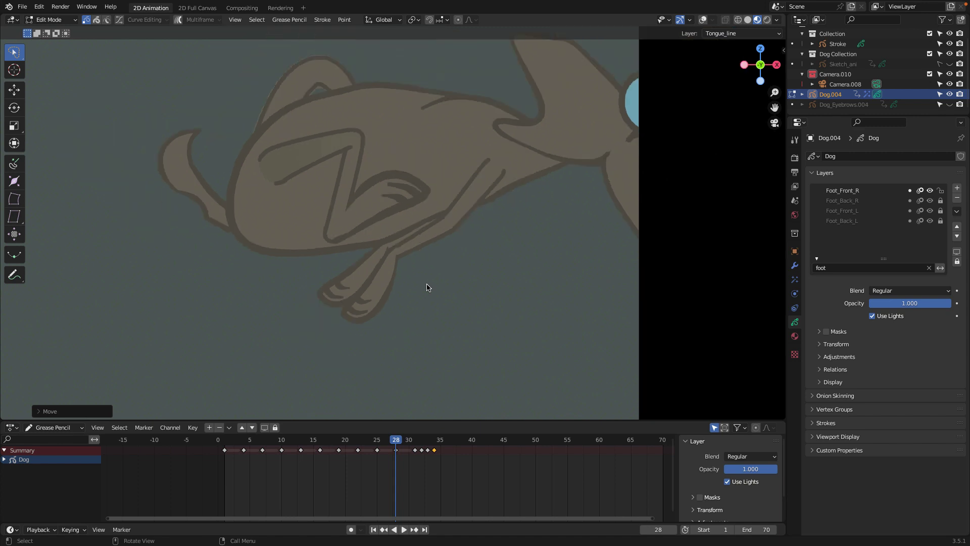
pyautogui.press('space')
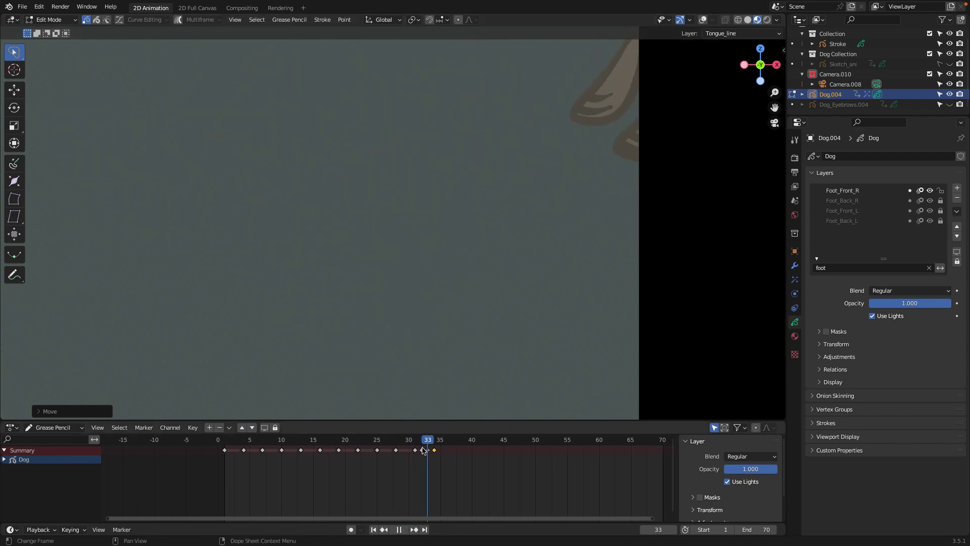
# - Scrub back to frame 2 and stop playback
pyautogui.moveTo(253, 438); pyautogui.dragTo(227, 436)
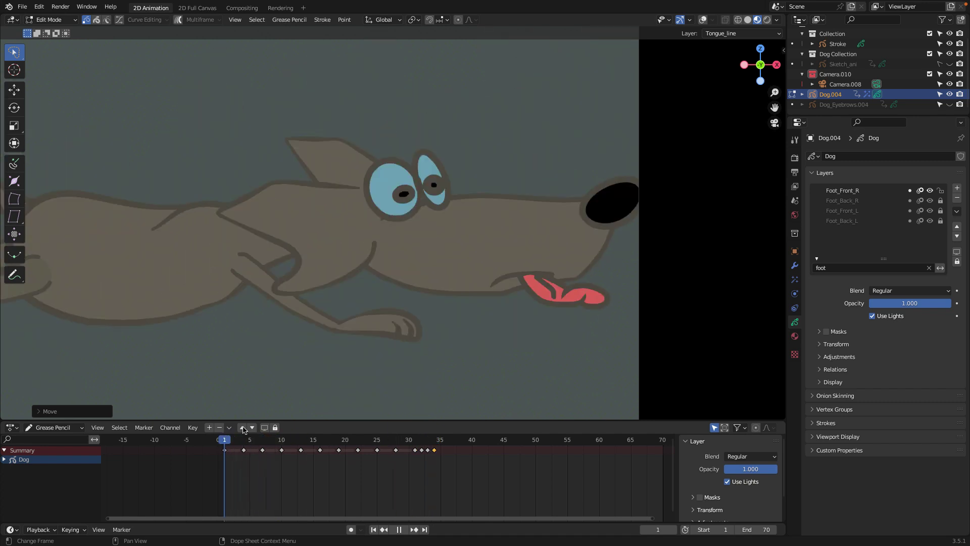
pyautogui.press('space')
pyautogui.scroll(-3, 541, 316)
pyautogui.scroll(2, 543, 317)
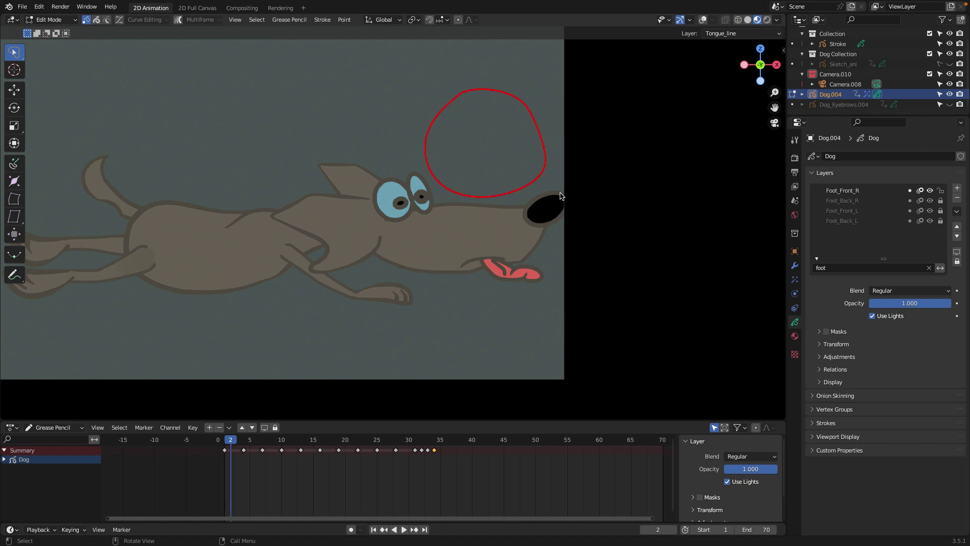
pyautogui.scroll(-2, 565, 214)
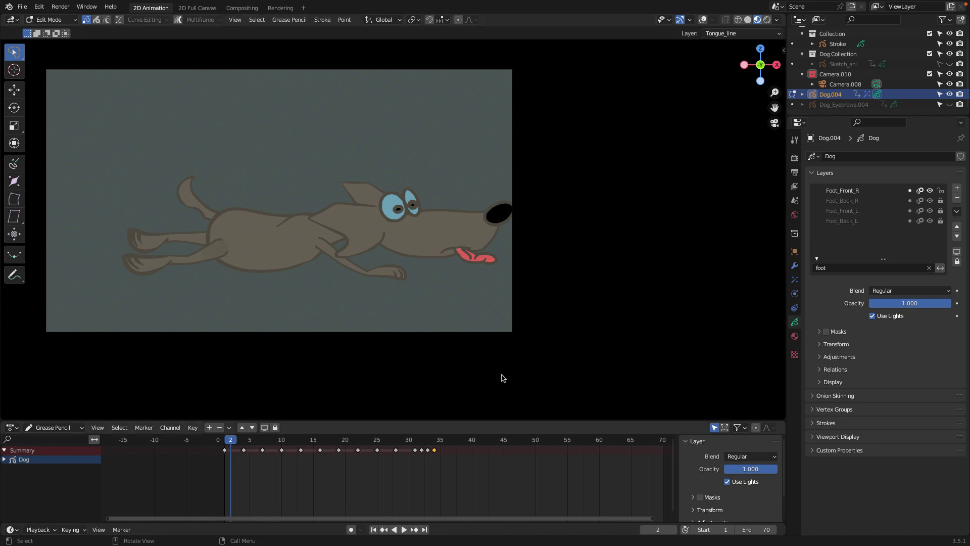
# - Return to Object Mode, play the animation, then stop back at frame 1
pyautogui.press('Tab')
pyautogui.moveTo(231, 439); pyautogui.dragTo(249, 443)
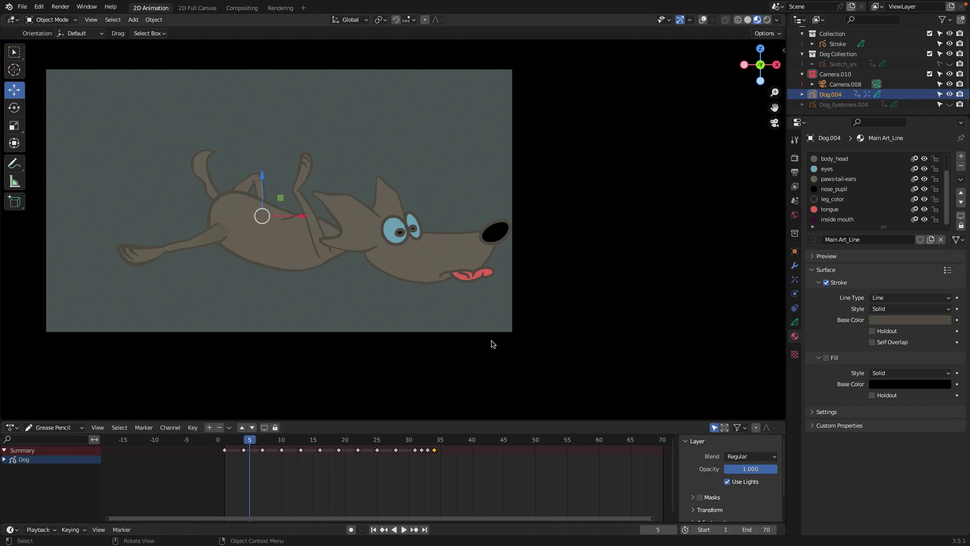
pyautogui.scroll(6, 492, 343)
pyautogui.scroll(-3, 493, 343)
pyautogui.scroll(3, 492, 343)
pyautogui.scroll(-3, 493, 344)
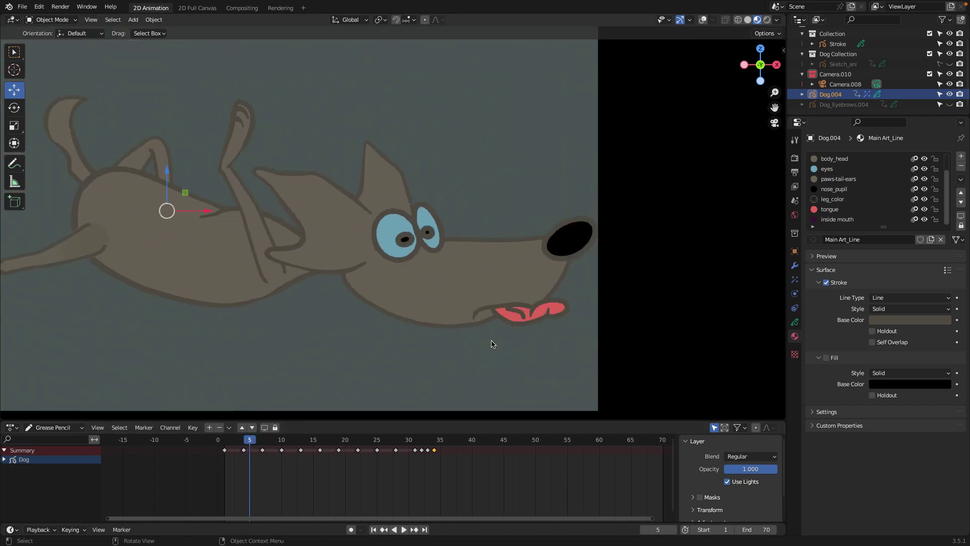
pyautogui.scroll(-2, 492, 343)
pyautogui.scroll(1, 492, 344)
pyautogui.scroll(1, 492, 343)
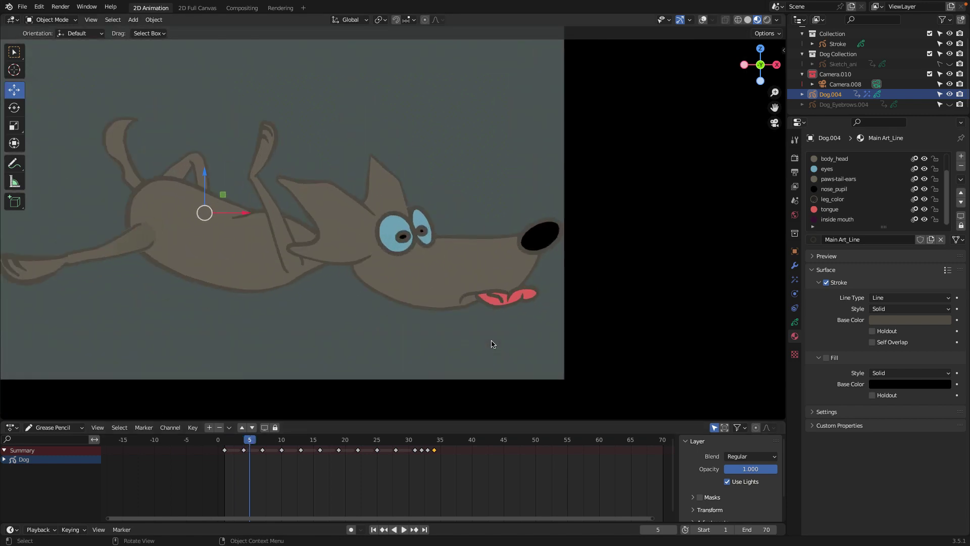
pyautogui.press('space')
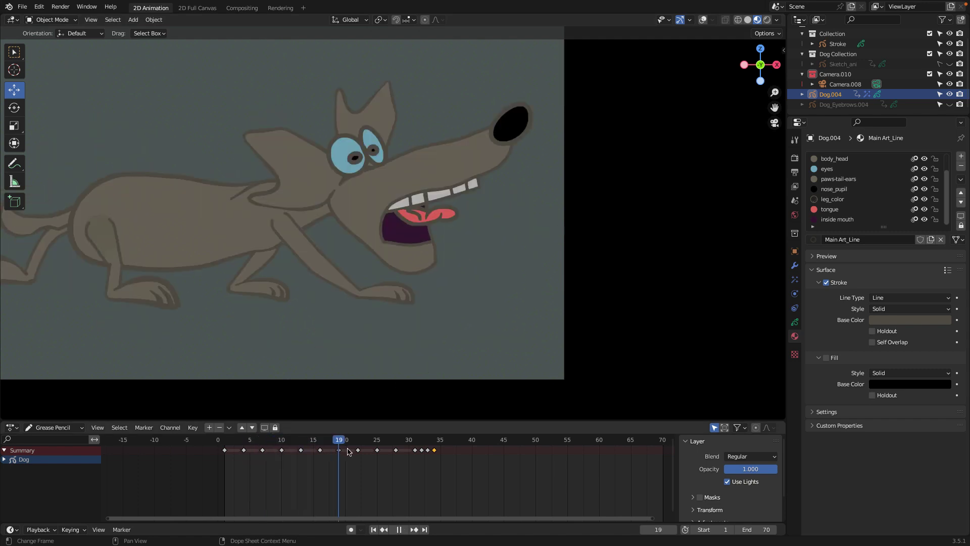
pyautogui.moveTo(397, 440); pyautogui.dragTo(224, 441)
pyautogui.press('space')
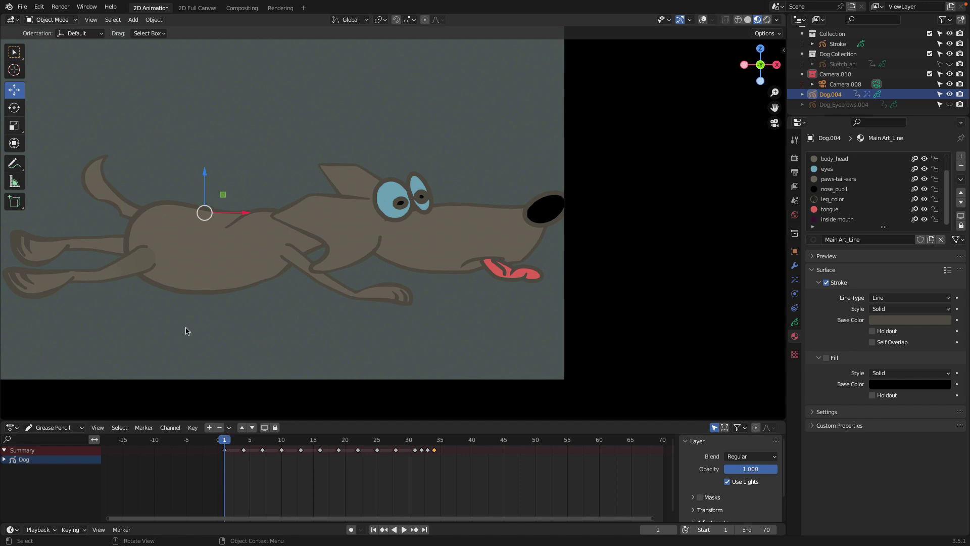
# - Put the dog drawing into Edit Mode with overlays hidden and the Move tool active
pyautogui.click(72, 20)
pyautogui.click(68, 43)
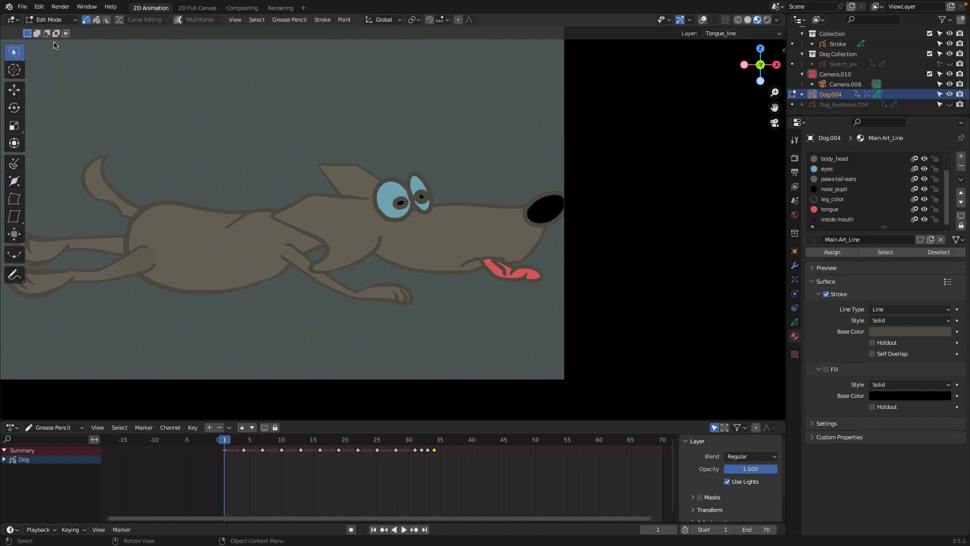
pyautogui.scroll(-3, 509, 260)
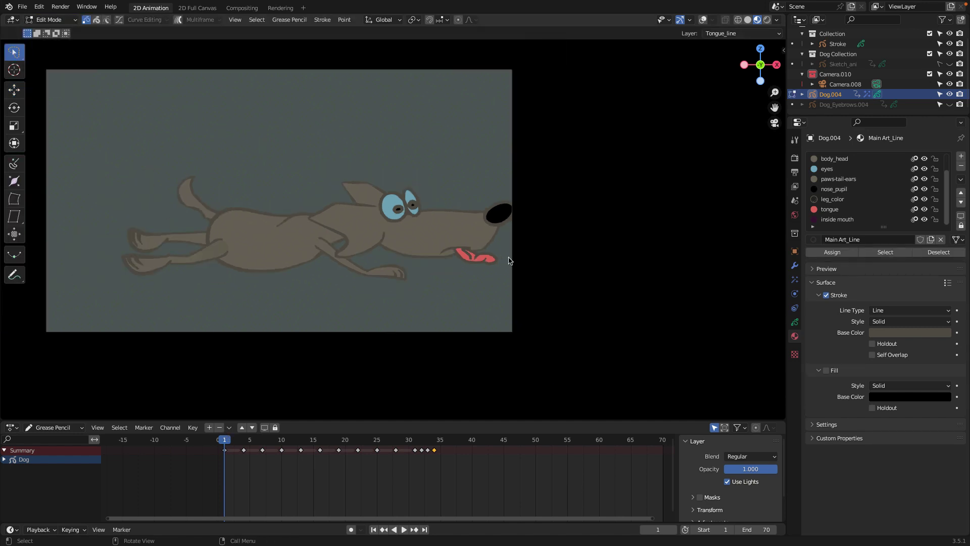
pyautogui.click(703, 20)
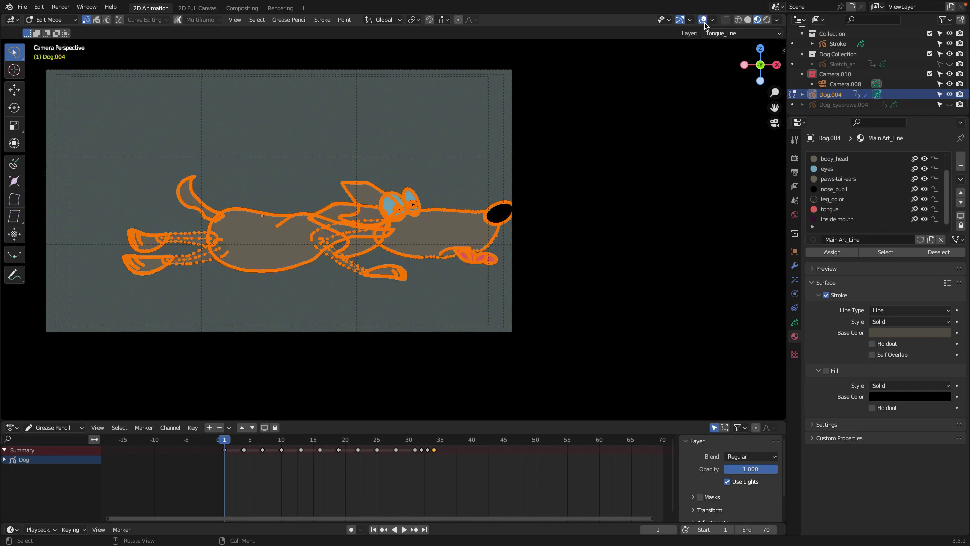
pyautogui.click(704, 20)
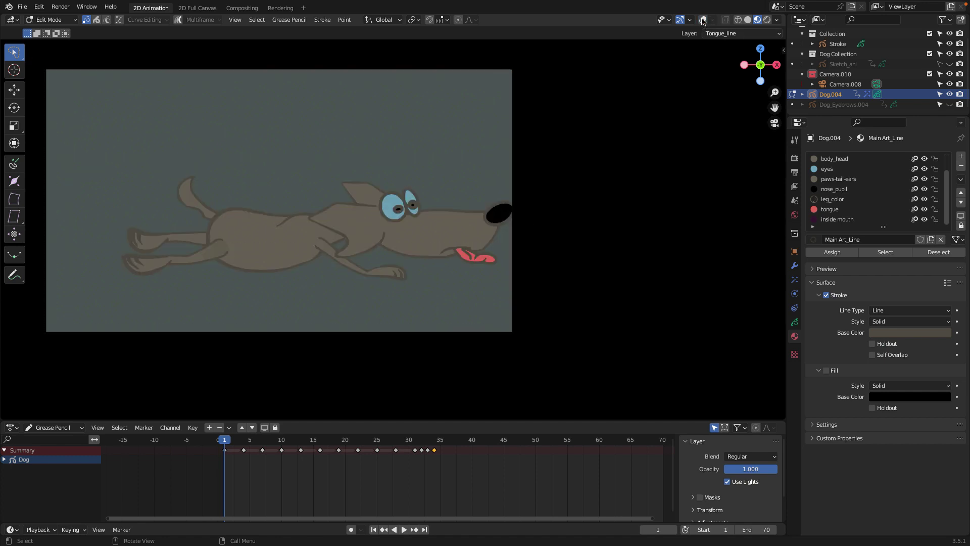
pyautogui.click(18, 94)
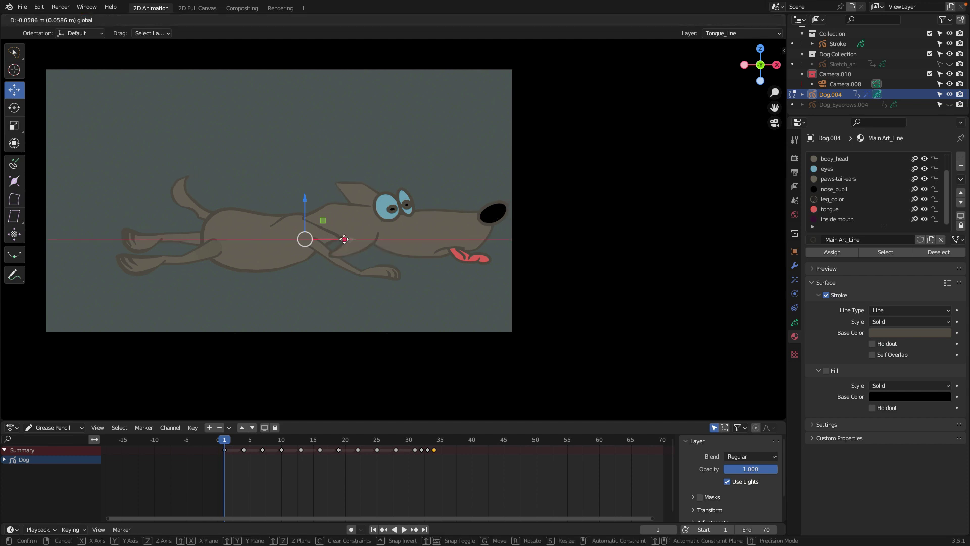
# - Shift the frame 1 strokes slightly left along X and play from frame 5
pyautogui.moveTo(350, 239); pyautogui.dragTo(341, 240)
pyautogui.scroll(5, 636, 221)
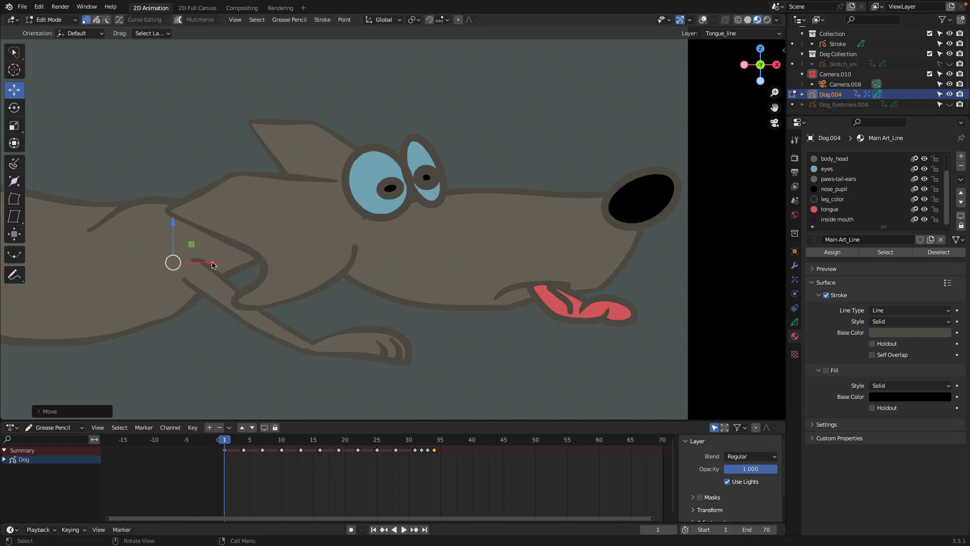
pyautogui.scroll(-1, 212, 255)
pyautogui.scroll(-2, 212, 271)
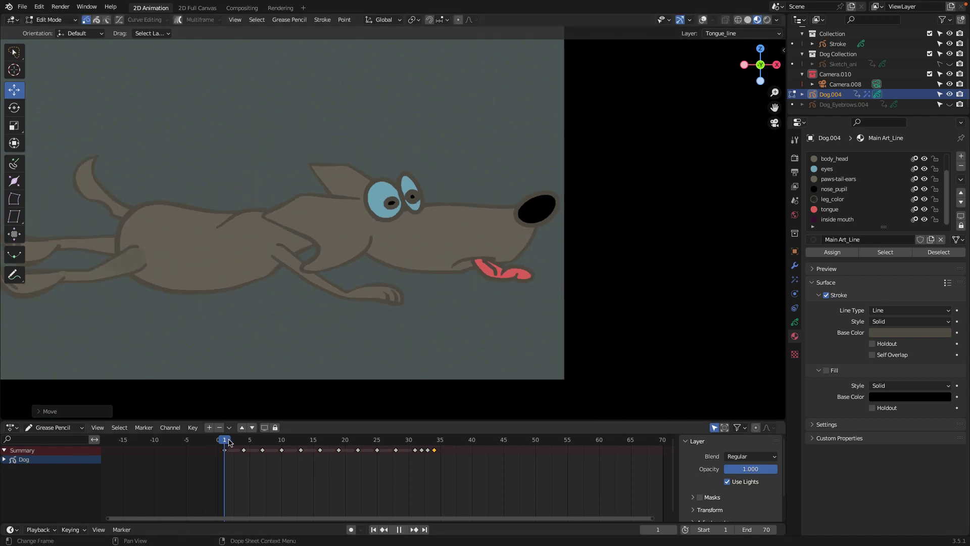
pyautogui.click(251, 441)
pyautogui.press('space')
pyautogui.press('space')
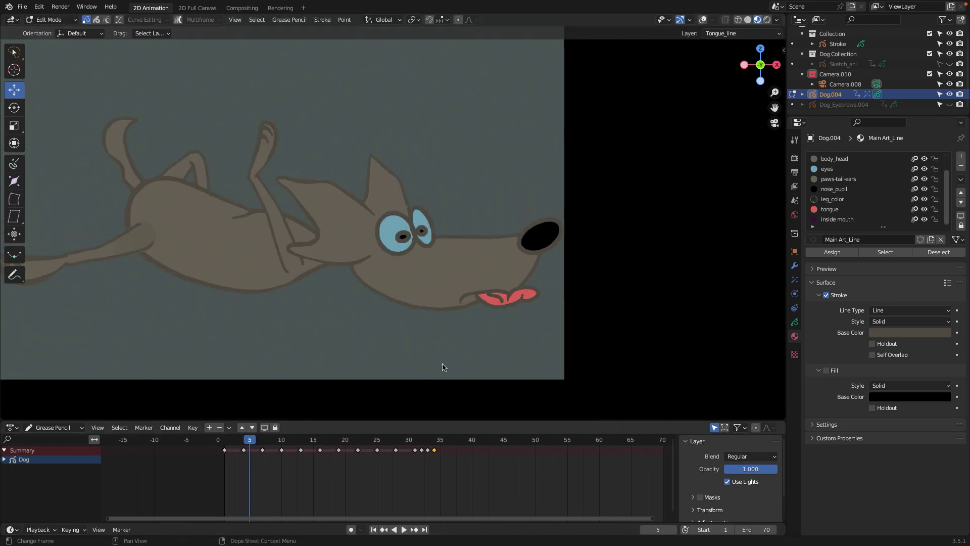
pyautogui.scroll(3, 584, 310)
pyautogui.scroll(-3, 584, 310)
# - Select all strokes on frame 4 and nudge them left along X
pyautogui.press('Left')
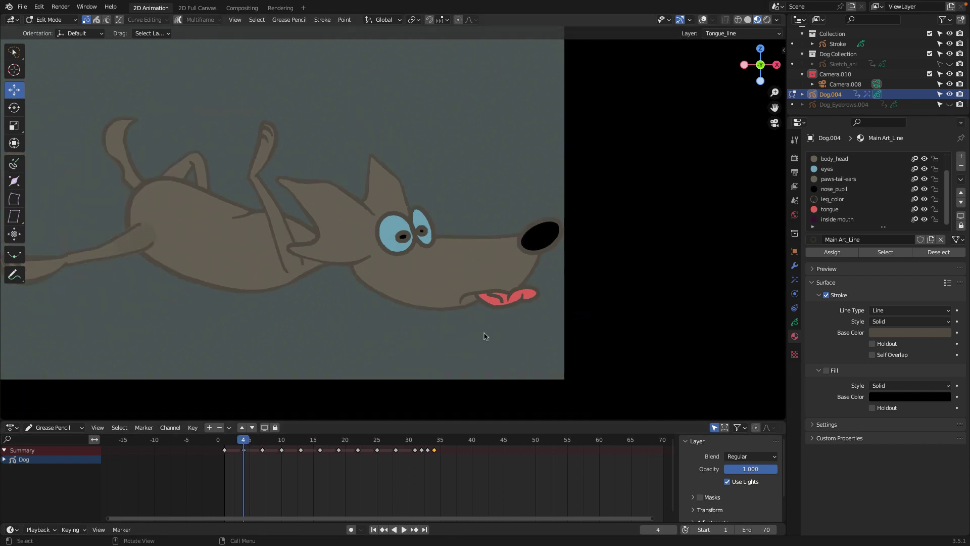
pyautogui.press('a')
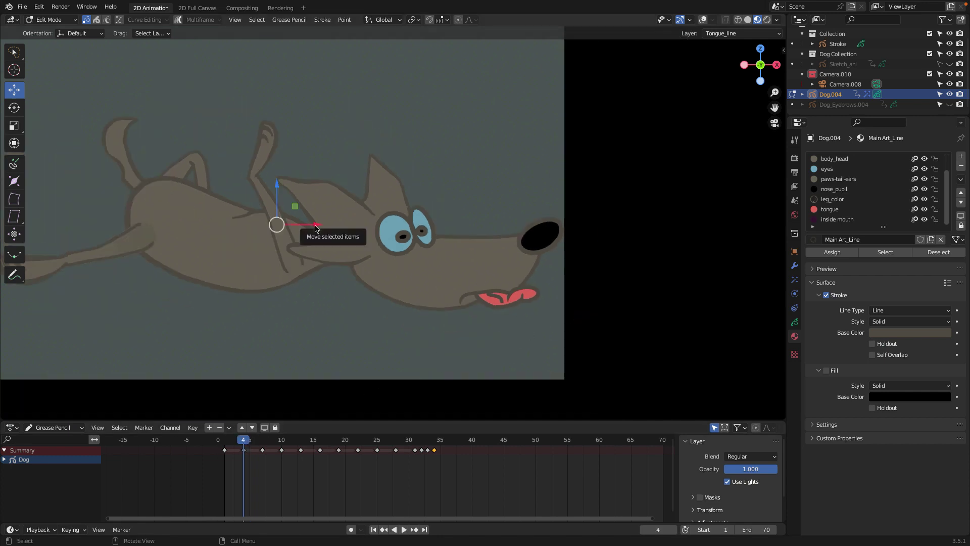
pyautogui.moveTo(313, 227); pyautogui.dragTo(307, 228)
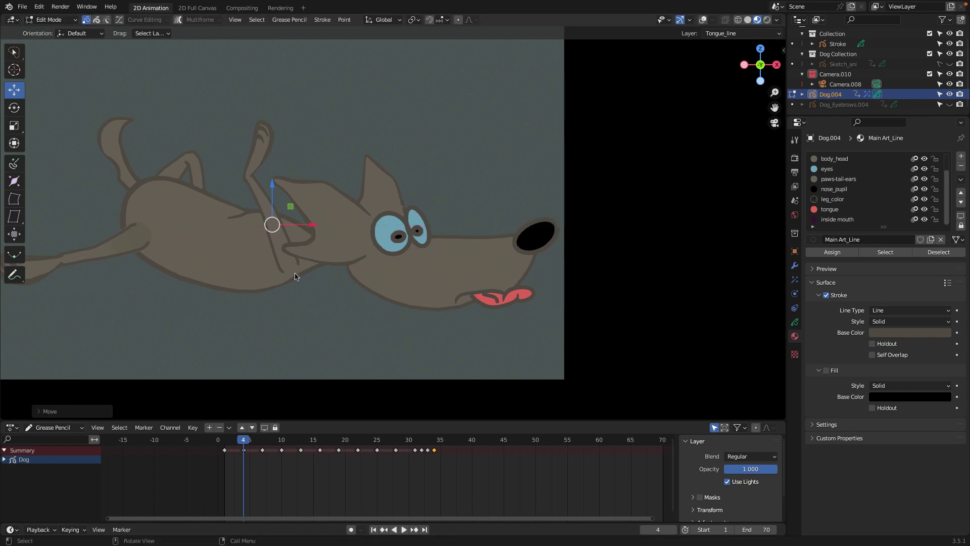
pyautogui.press('space')
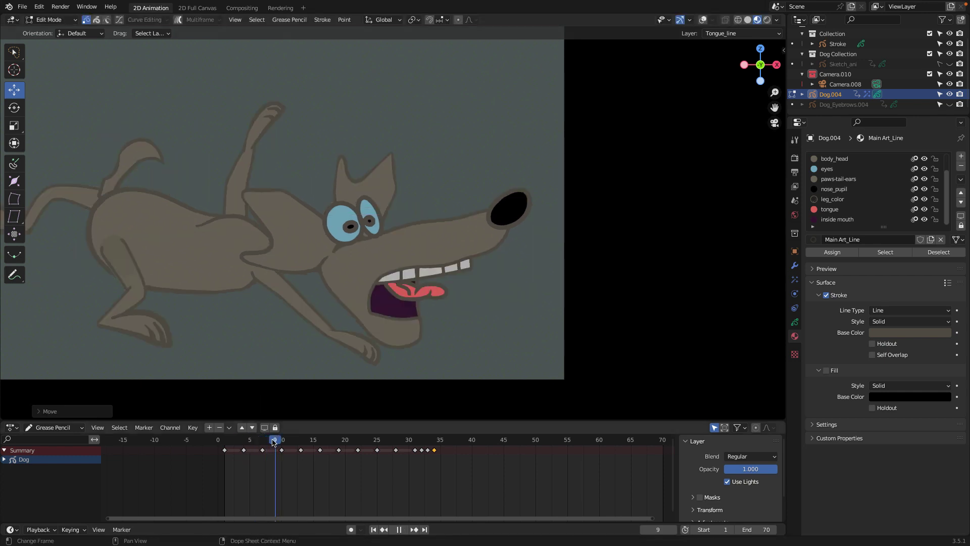
# - Replay the animation from frame 1 and scrub the middle frames to check poses
pyautogui.moveTo(258, 441); pyautogui.dragTo(225, 441)
pyautogui.press('space')
pyautogui.scroll(-4, 488, 322)
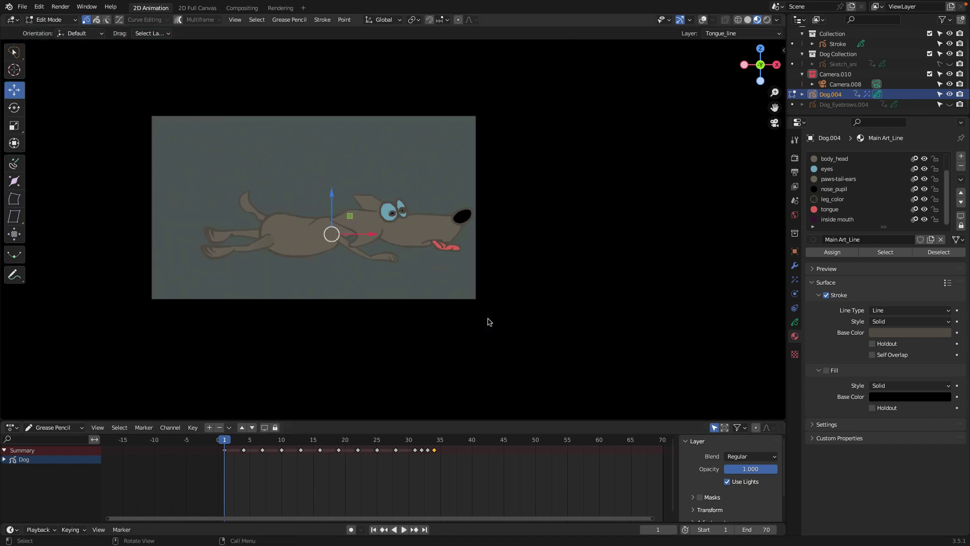
pyautogui.scroll(1, 488, 322)
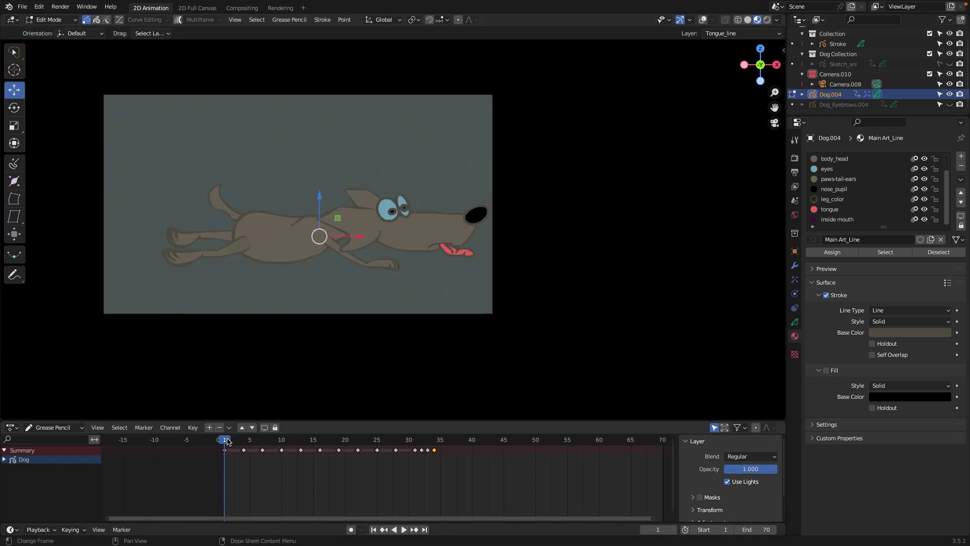
pyautogui.press('space')
pyautogui.moveTo(317, 449)
pyautogui.mouseDown()
pyautogui.moveTo(355, 450)
pyautogui.moveTo(285, 450)
pyautogui.mouseUp()
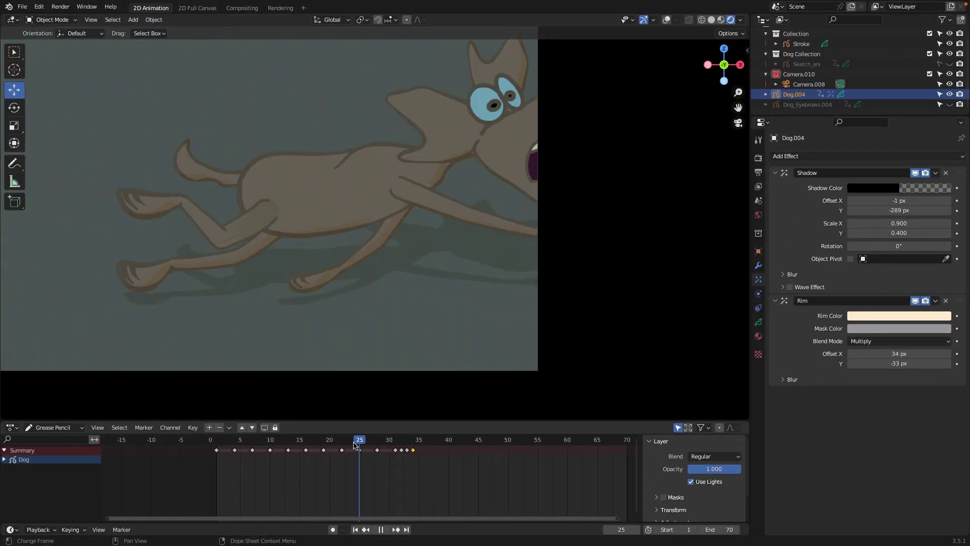
# - Return to frame 1, collapse the side panels and timeline, and play the dog animation
pyautogui.moveTo(338, 444); pyautogui.dragTo(217, 438)
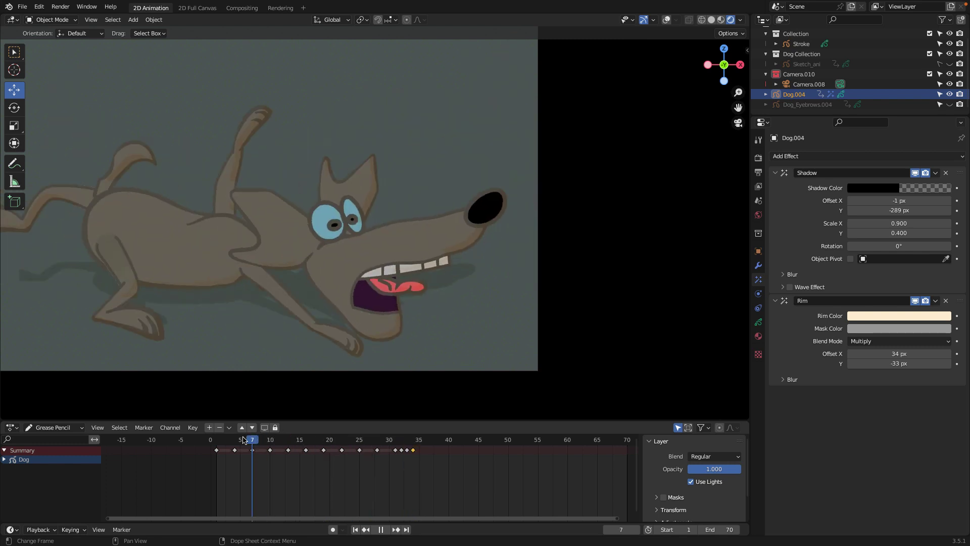
pyautogui.press('space')
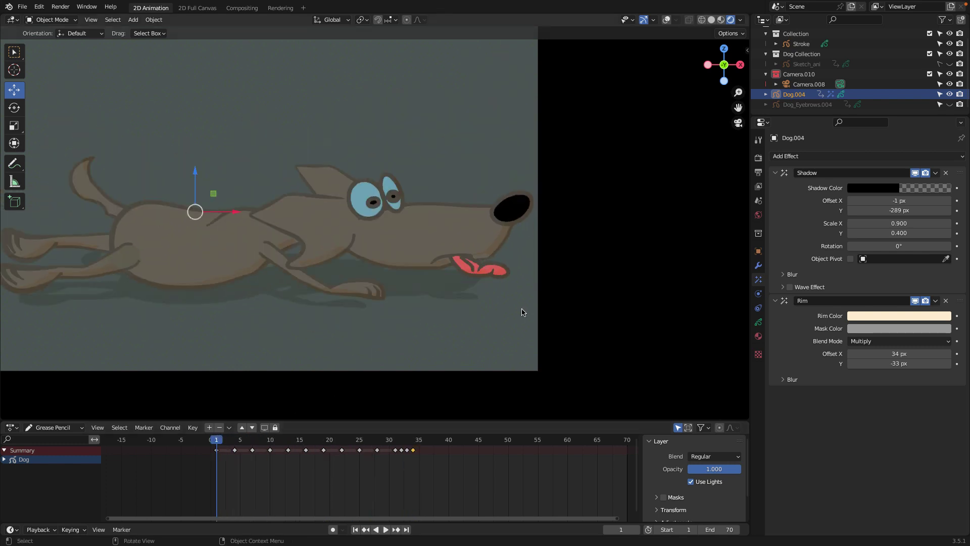
pyautogui.moveTo(751, 269); pyautogui.dragTo(954, 283)
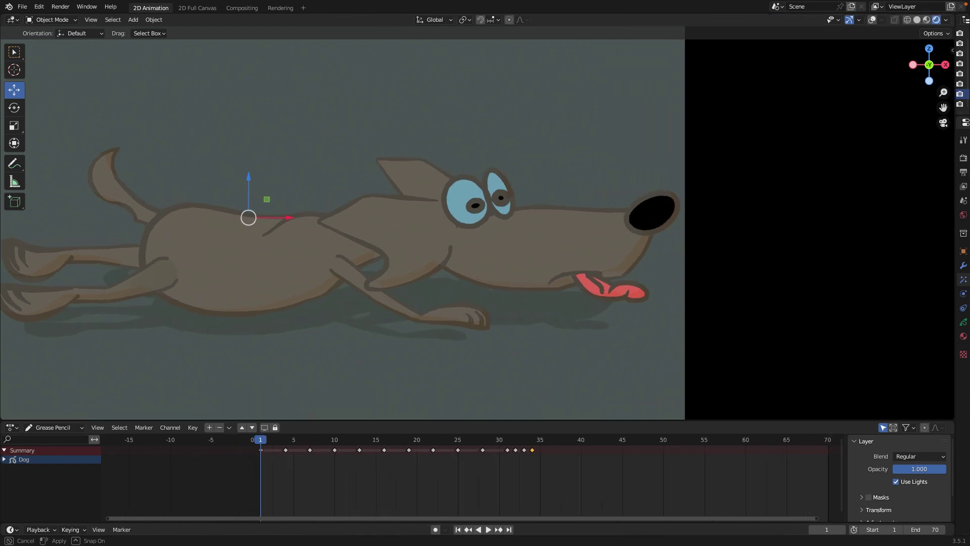
pyautogui.scroll(1, 712, 366)
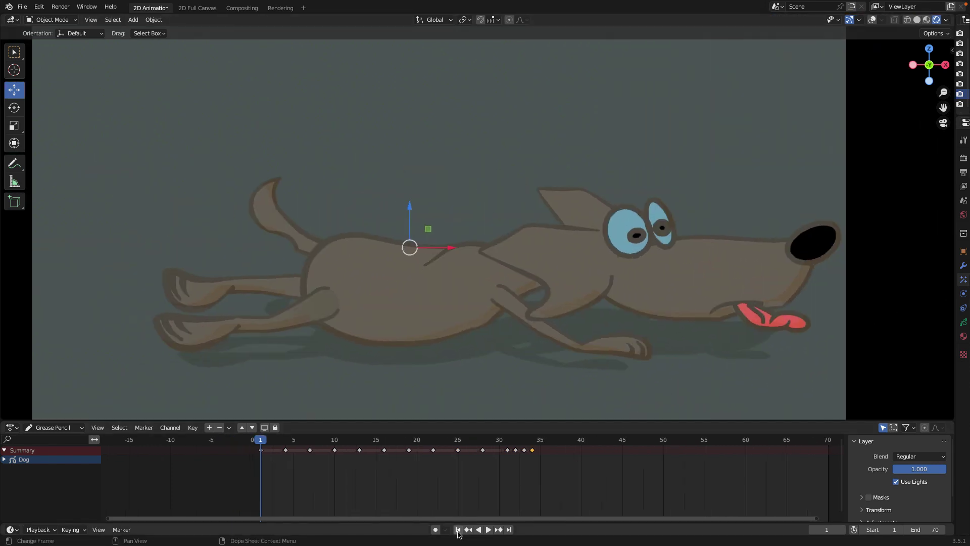
pyautogui.click(488, 529)
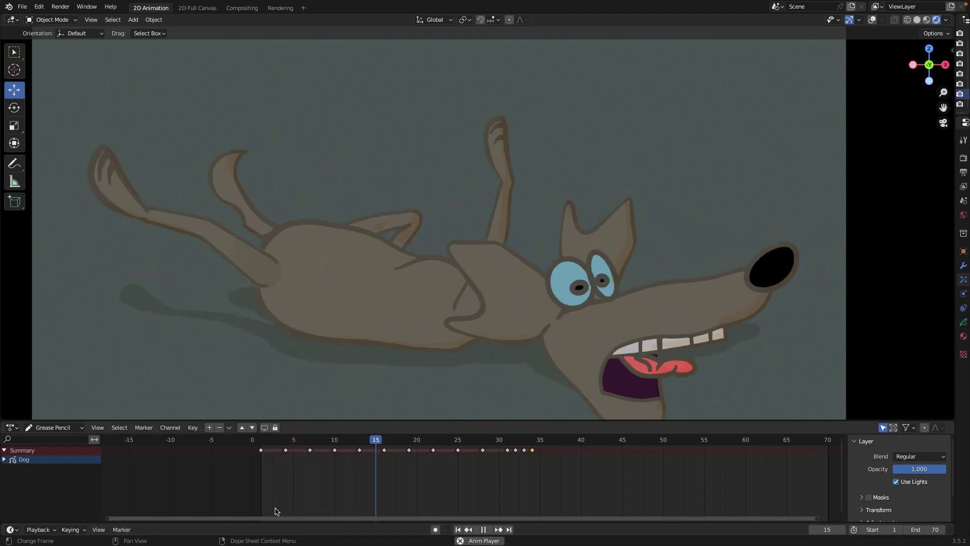
pyautogui.moveTo(534, 421); pyautogui.dragTo(539, 538)
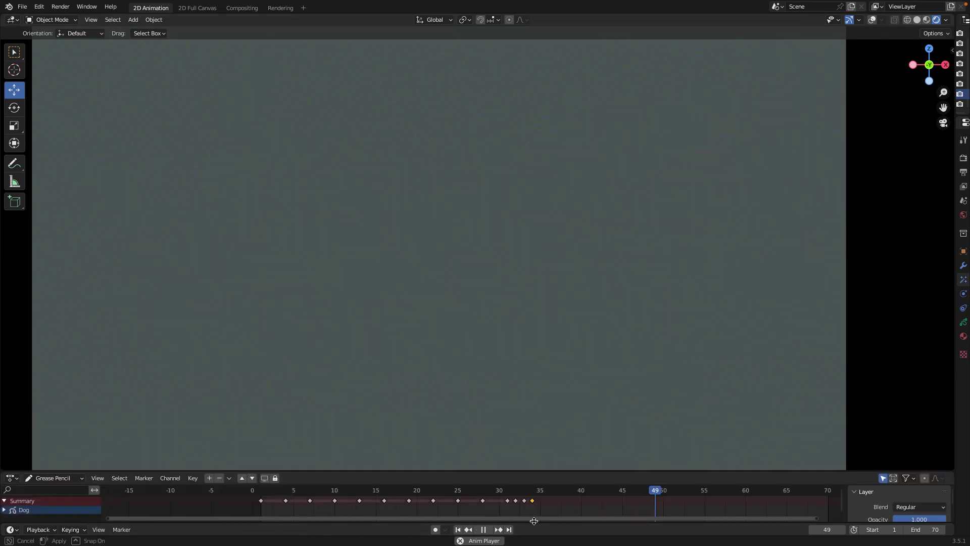